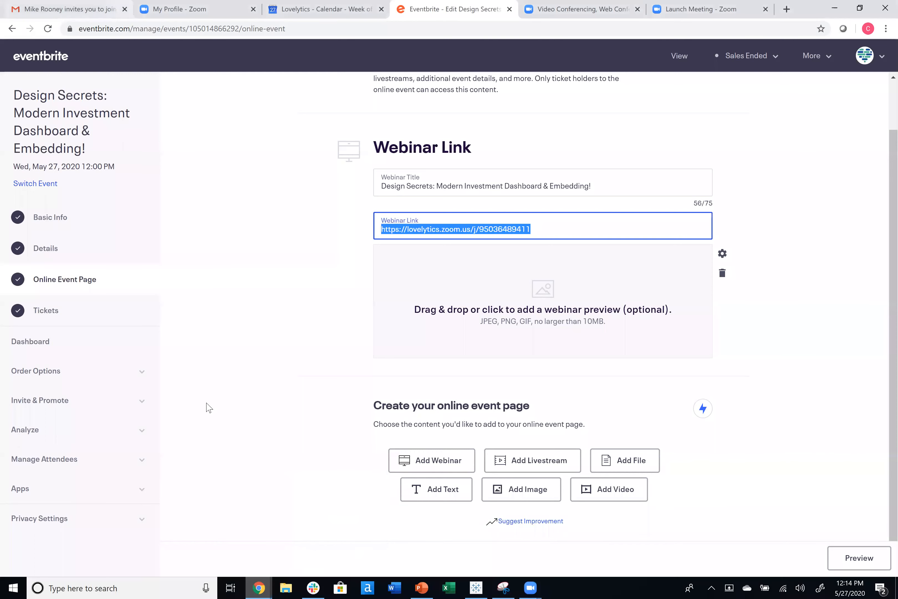
- Switch to the Finance Demo file in Figma
mouse_move(263, 582)
click(227, 551)
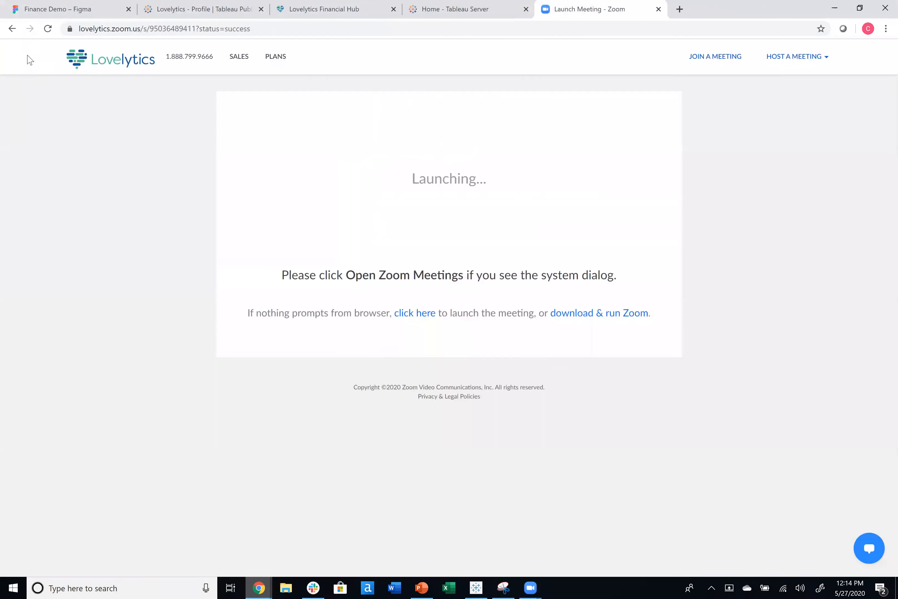
click(124, 14)
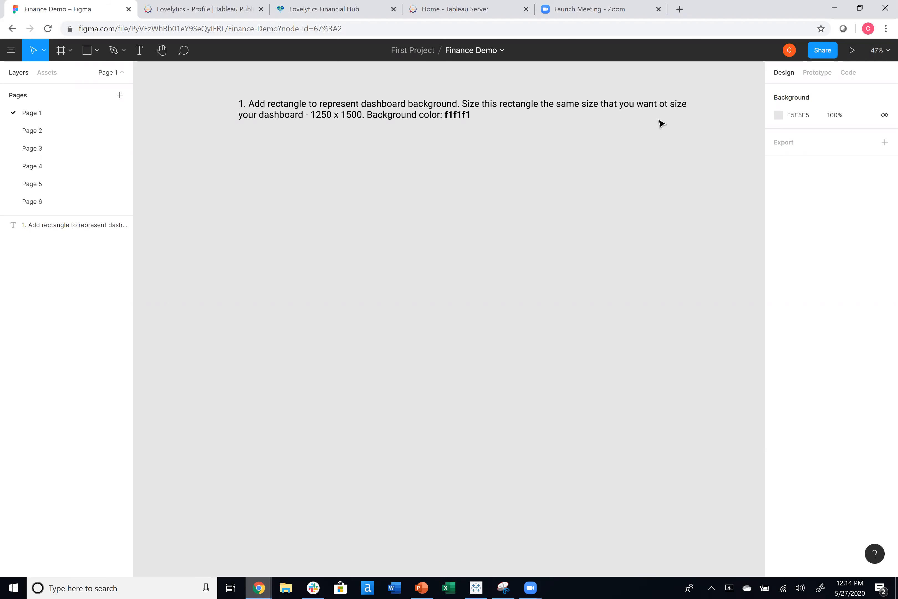
- Draw a rectangle about 1375 × 1553 below the instruction text on Page 1 for the dashboard background
click(97, 51)
click(97, 75)
drag(261, 147, 629, 517)
click(96, 52)
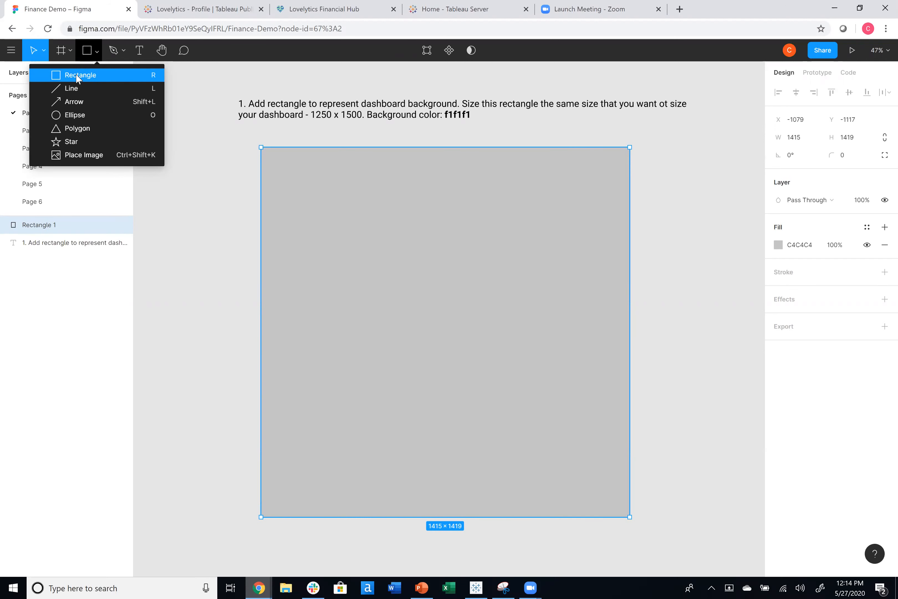
click(376, 245)
drag(416, 265, 434, 263)
drag(649, 516, 637, 550)
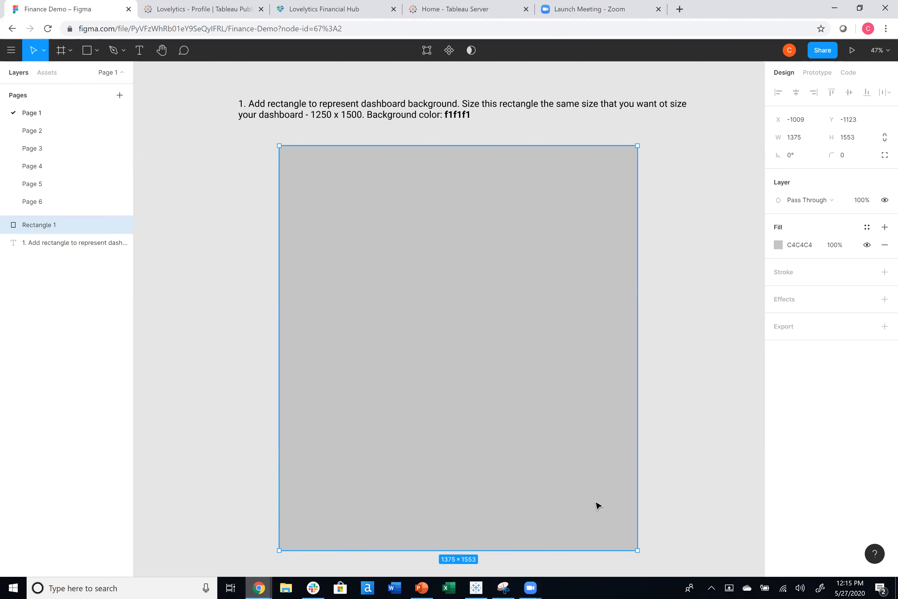
- Set the background rectangle's width to 1250 and its height to 1500
click(803, 141)
text(1250)
key(Tab)
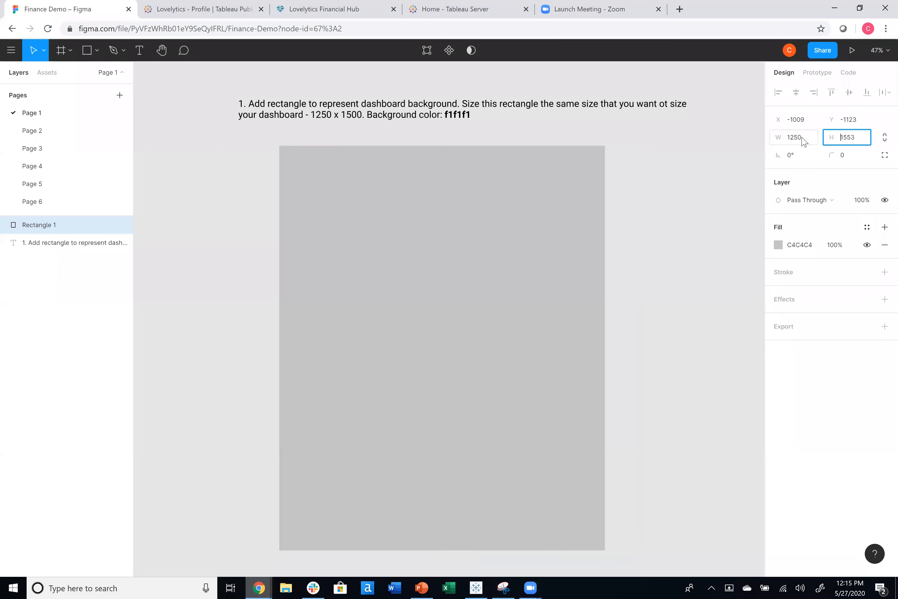
text(1)
key(Return)
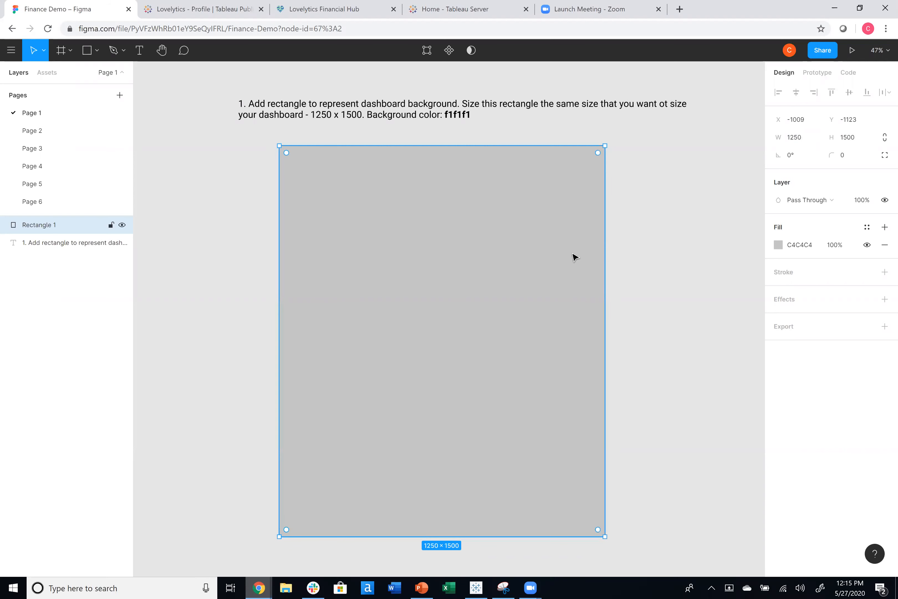
- Set the background rectangle's fill color to F1F1F1
click(799, 248)
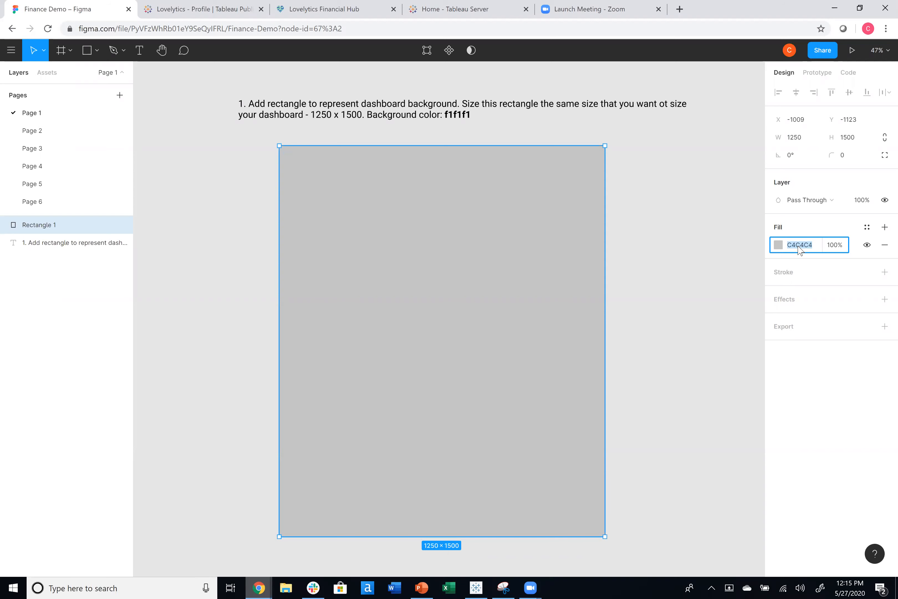
text(f1f1f1)
key(Return)
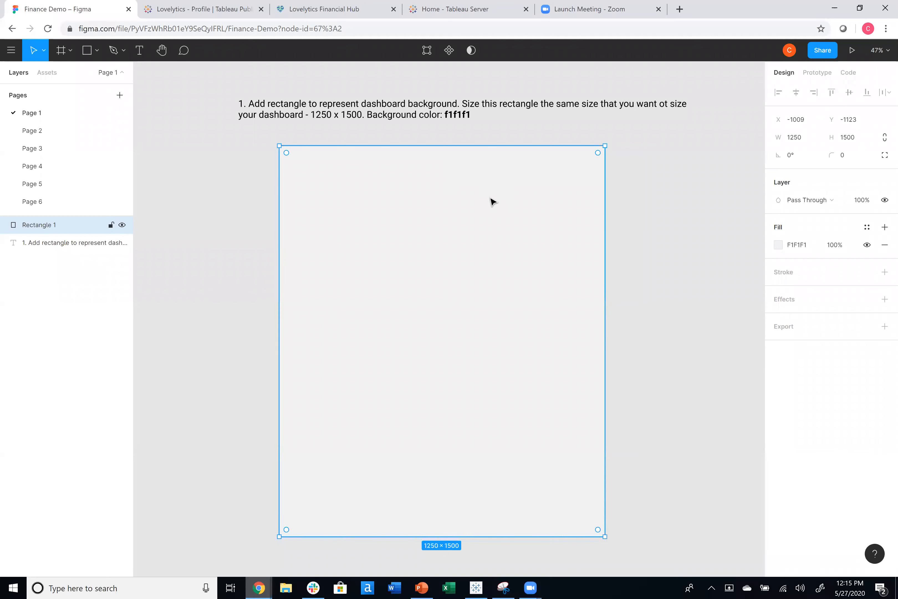
- On Page 2, draw a title header rectangle about 1199 × 181 across the upper part of the dashboard background
click(40, 130)
click(247, 371)
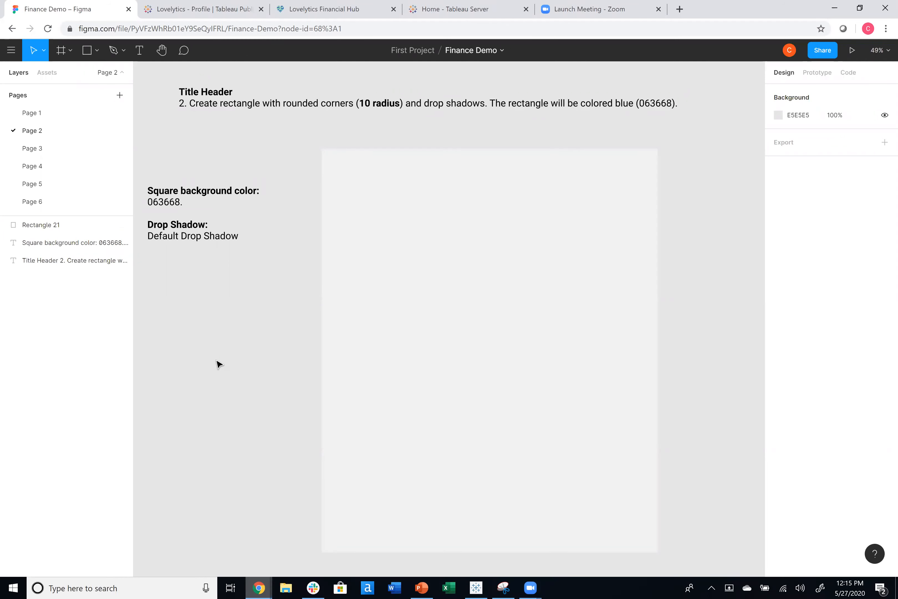
click(95, 58)
click(86, 74)
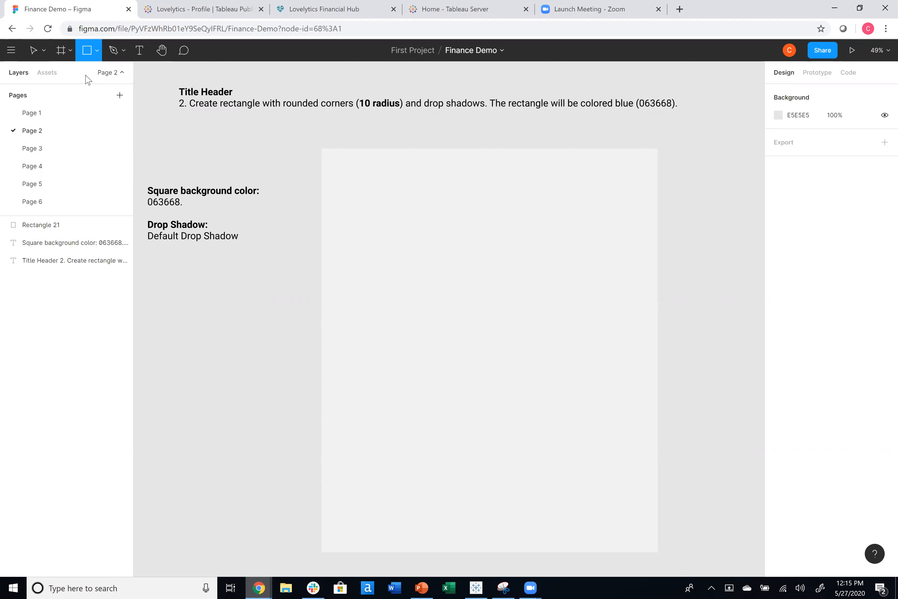
mouse_move(328, 159)
mouse_down()
mouse_move(453, 215)
mouse_move(605, 202)
mouse_move(657, 206)
mouse_move(651, 211)
mouse_up()
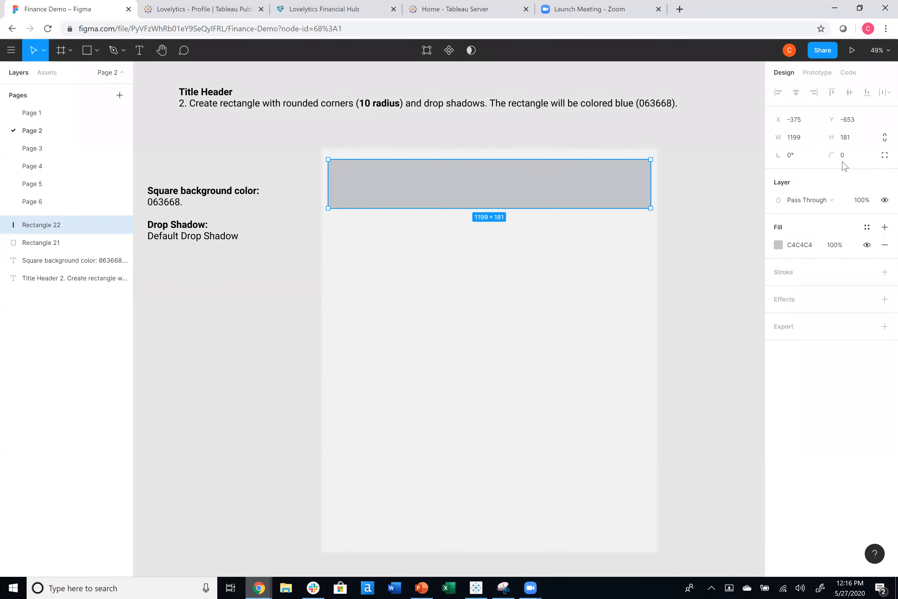
- Give the header rectangle a corner radius of 10 and move it slightly upward within the background
click(848, 156)
text(1)
key(Tab)
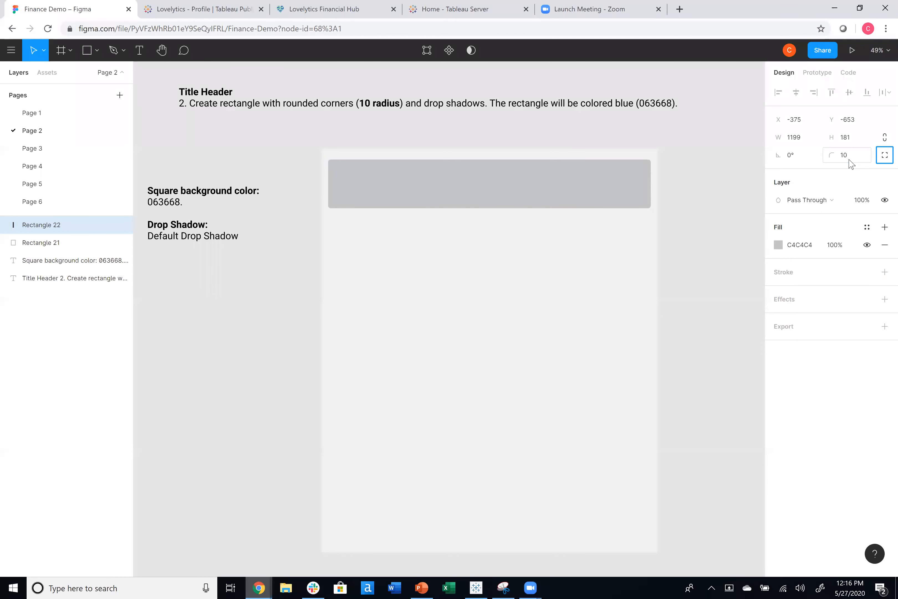
drag(516, 183, 516, 180)
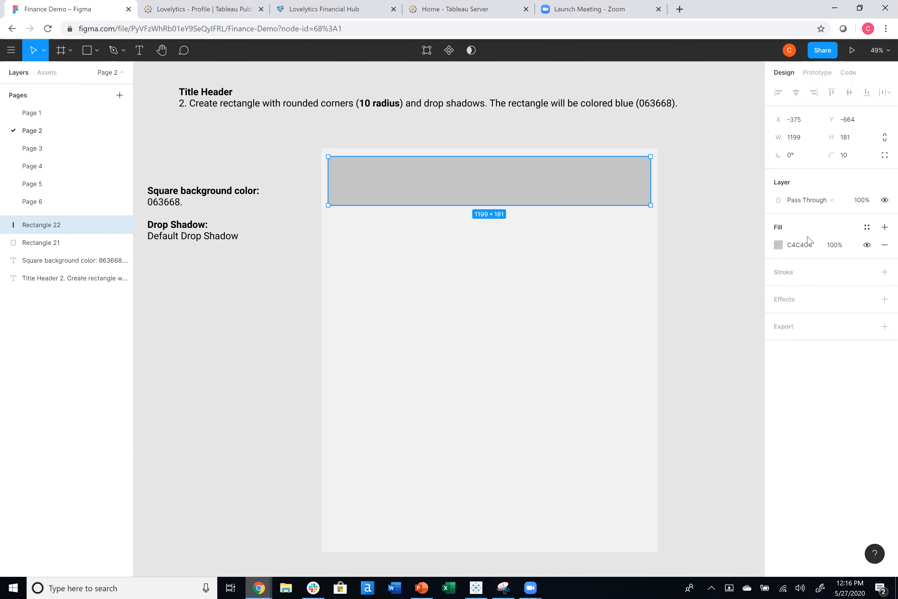
- Set the header rectangle's fill color to 063668
click(802, 247)
text(063668)
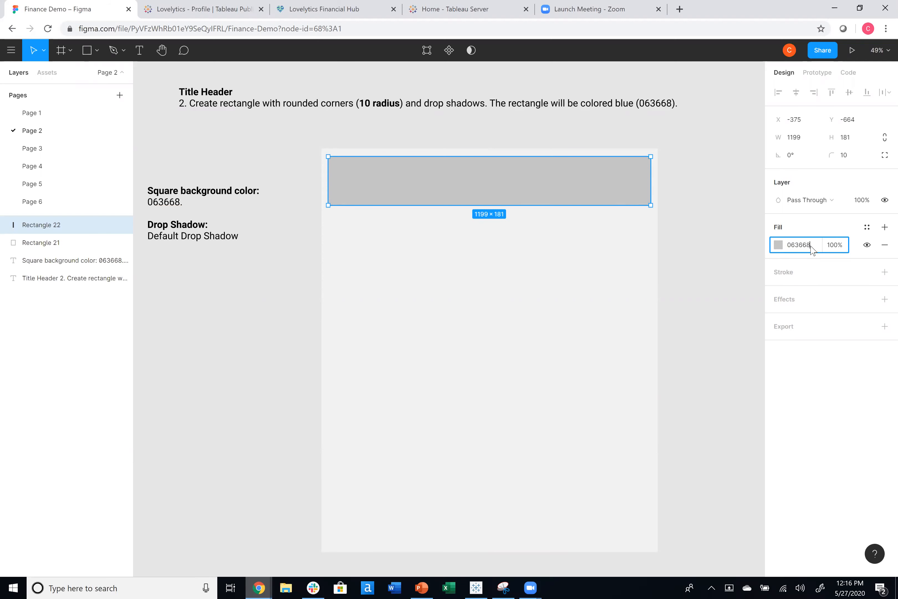
key(Return)
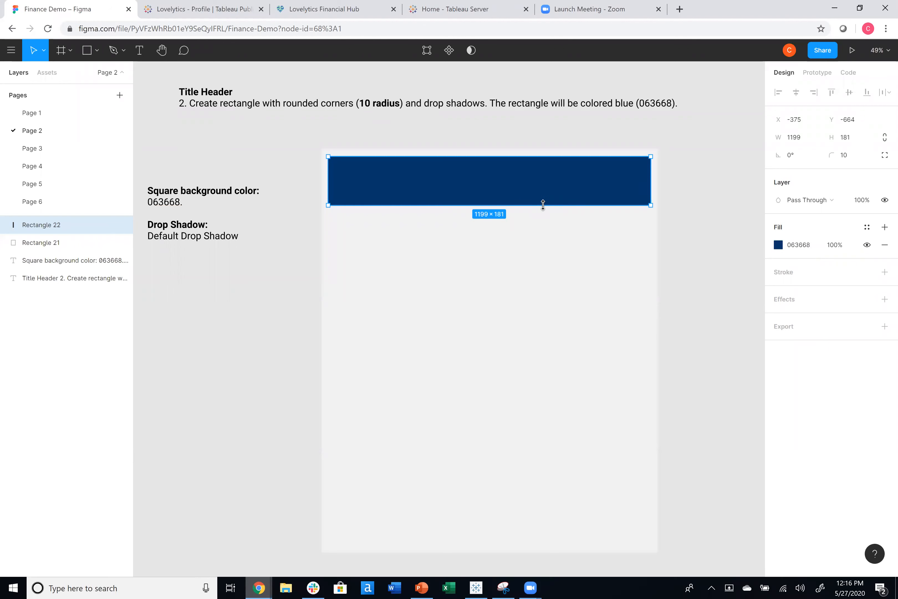
- Extend the header rectangle's lower edge to a height of about 192
drag(545, 202, 545, 205)
click(687, 239)
click(561, 186)
click(682, 213)
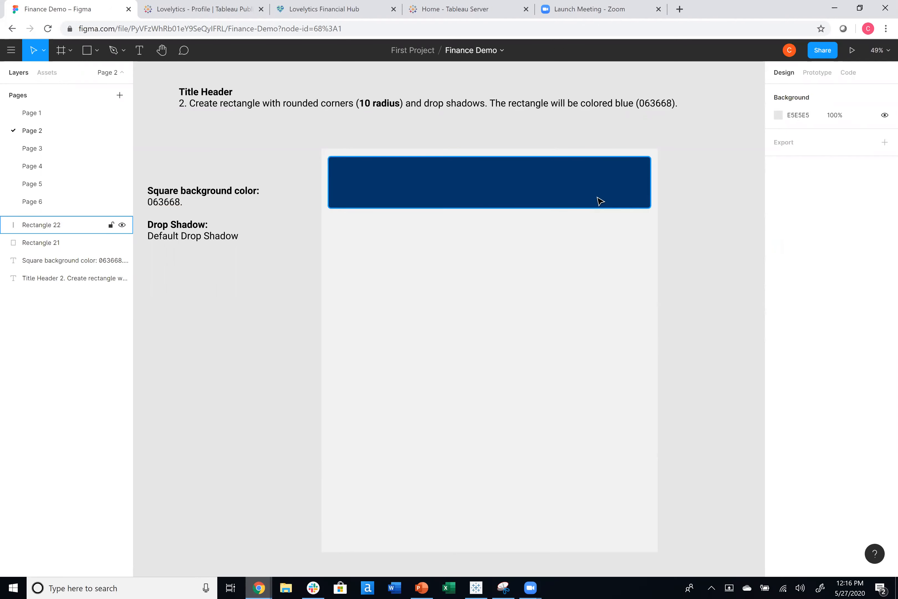
click(600, 201)
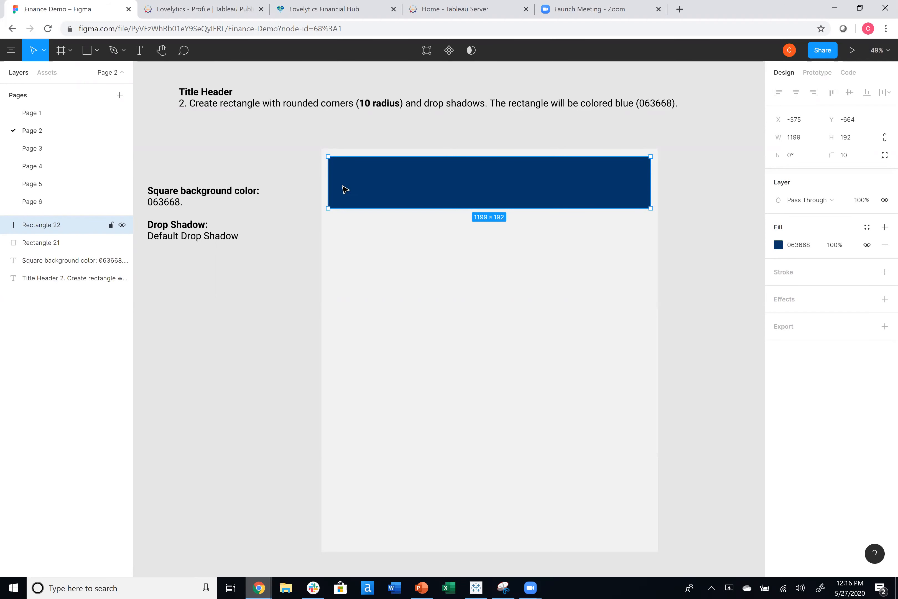
click(301, 241)
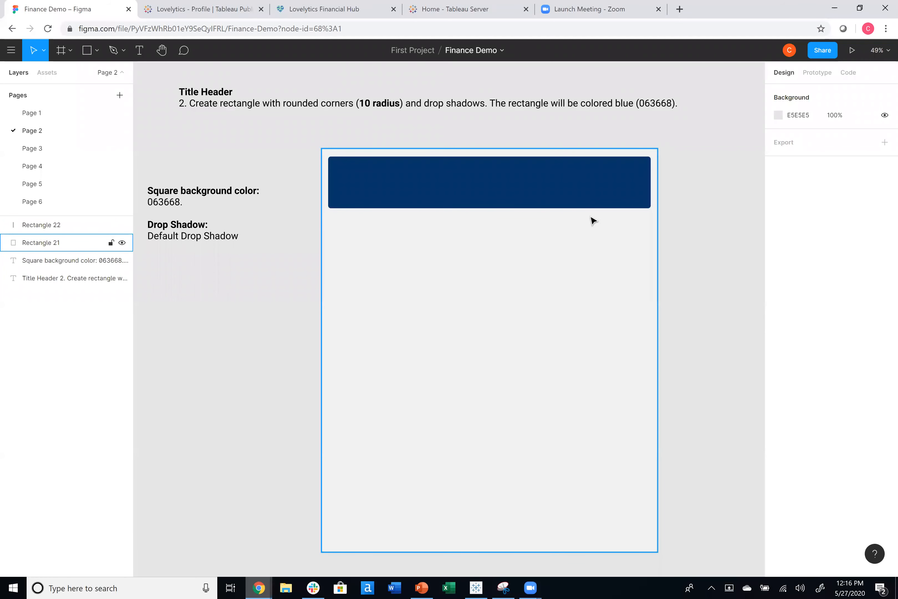
- Add a drop shadow effect with default settings to the blue header rectangle
click(599, 192)
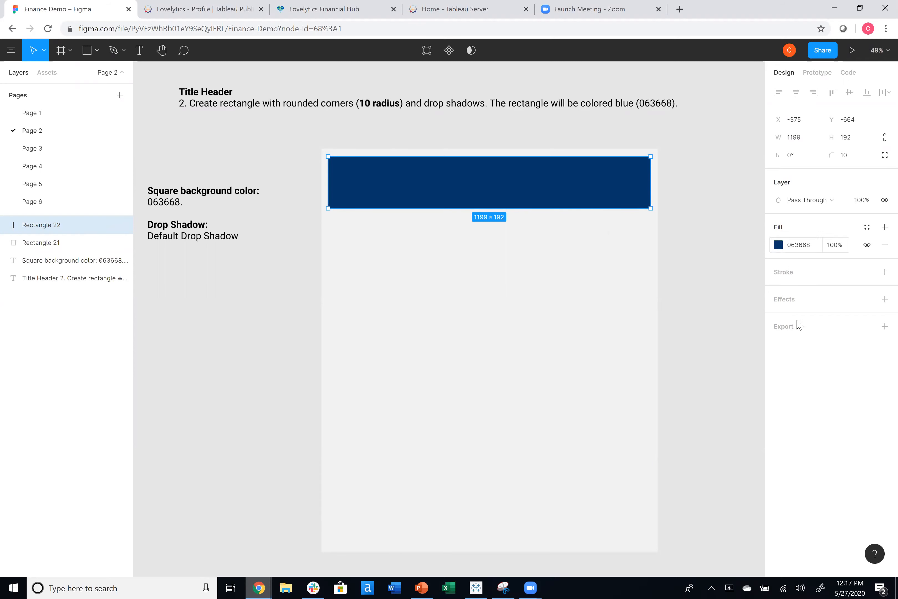
click(797, 303)
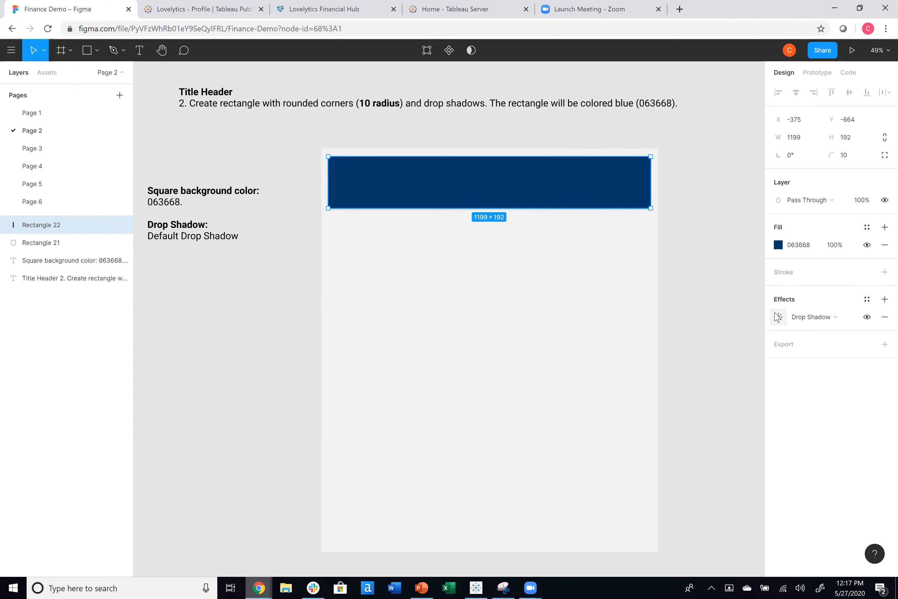
click(778, 317)
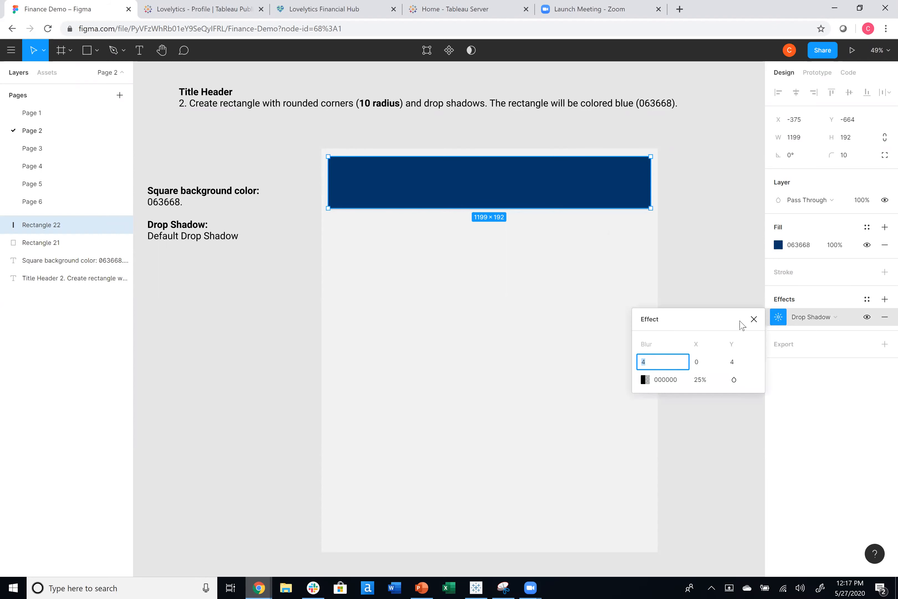
click(754, 319)
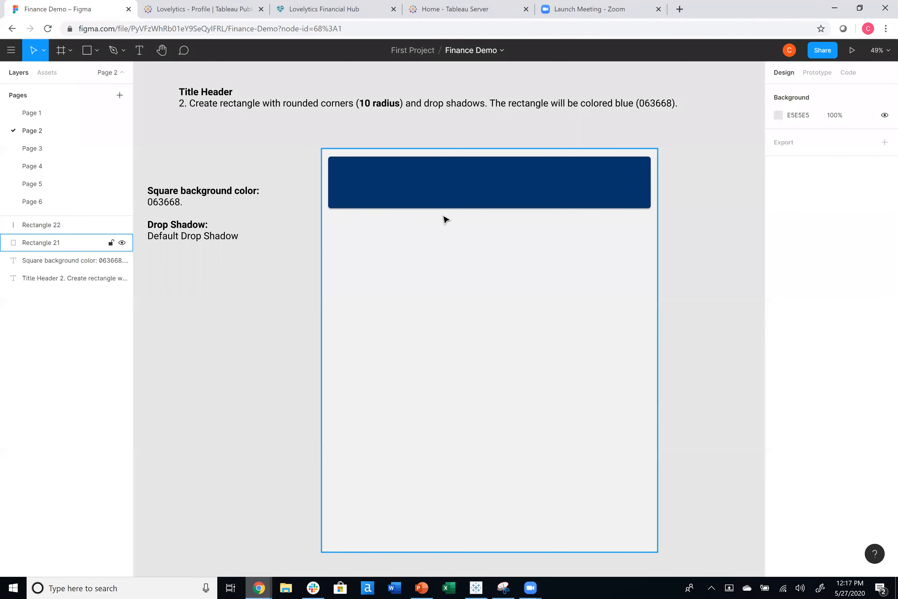
click(580, 190)
click(692, 202)
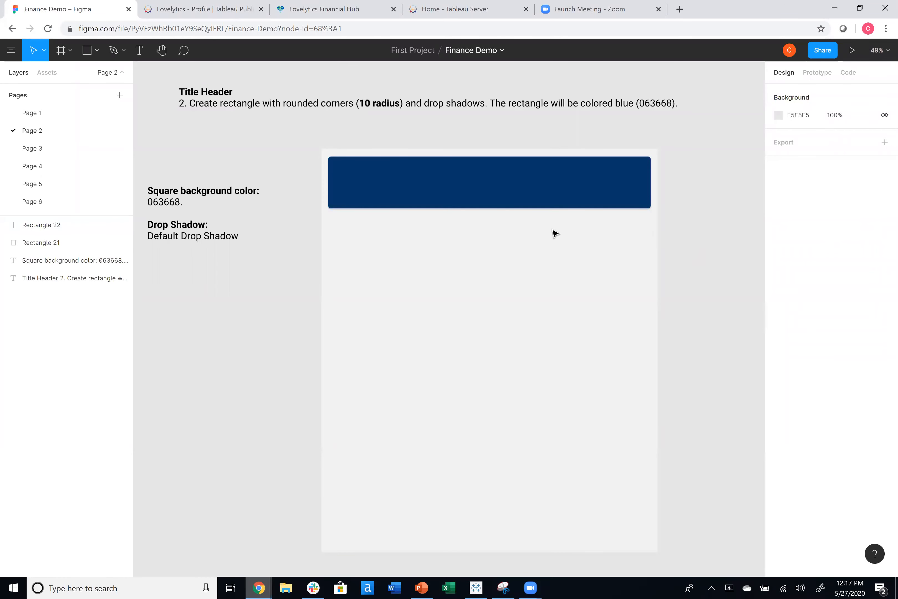
- On Page 3, draw a rectangle about 798 × 181 beneath the blue header, lined up with the header's left edge
click(53, 156)
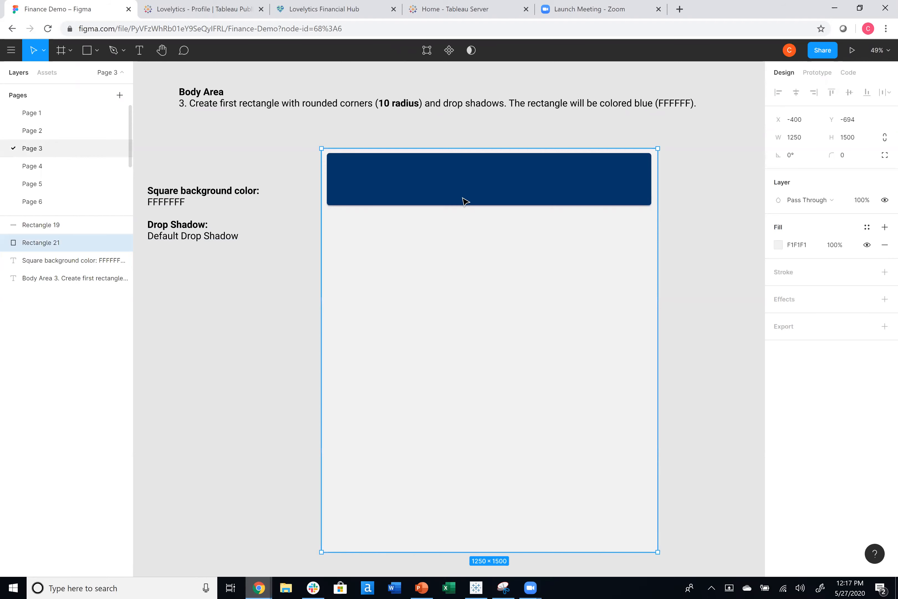
click(679, 304)
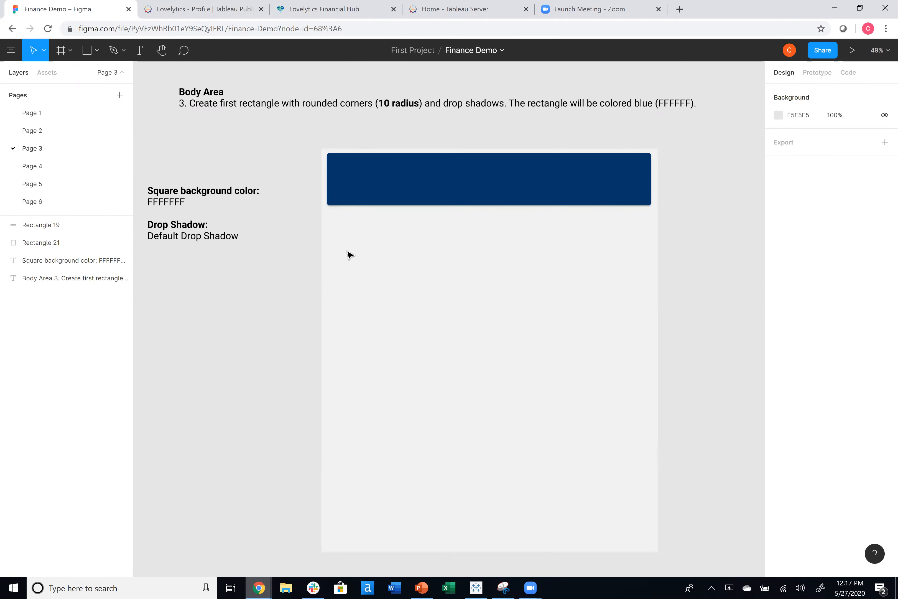
click(88, 50)
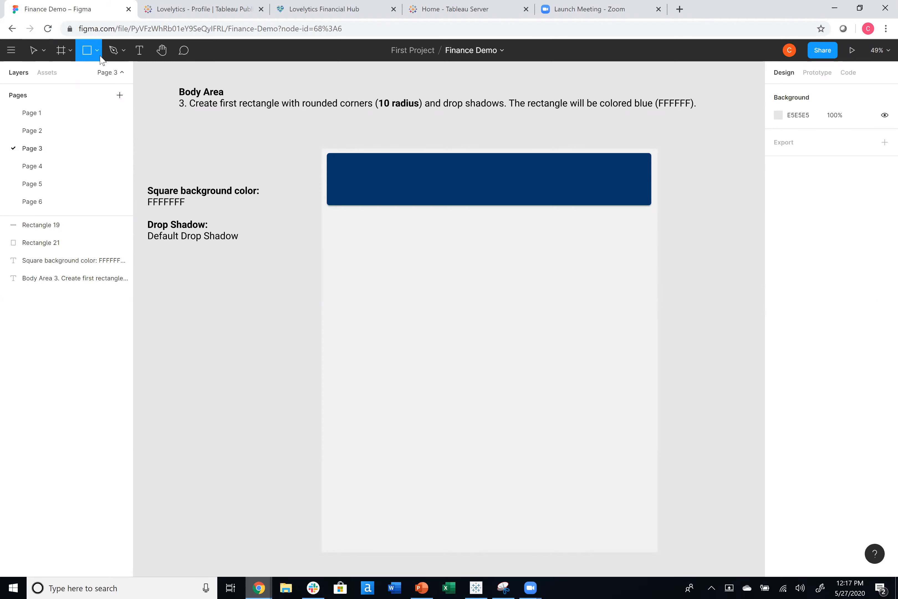
click(99, 58)
click(98, 70)
mouse_move(329, 221)
mouse_down()
mouse_move(349, 286)
mouse_move(514, 313)
mouse_move(511, 325)
mouse_move(502, 317)
mouse_move(524, 273)
mouse_move(541, 269)
mouse_up()
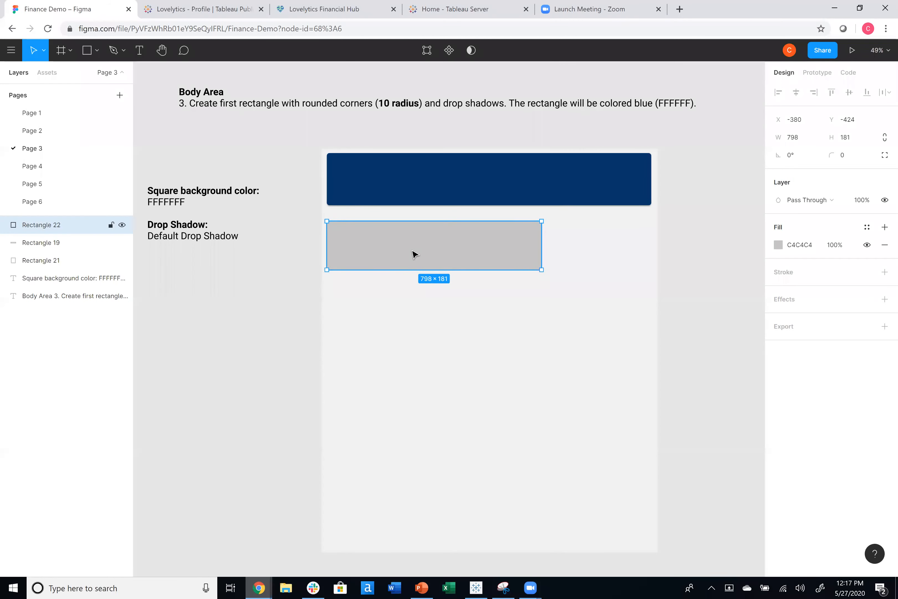
drag(415, 253, 413, 257)
- Set the new body rectangle's fill color to FFFFFF
click(807, 248)
text(ffffff)
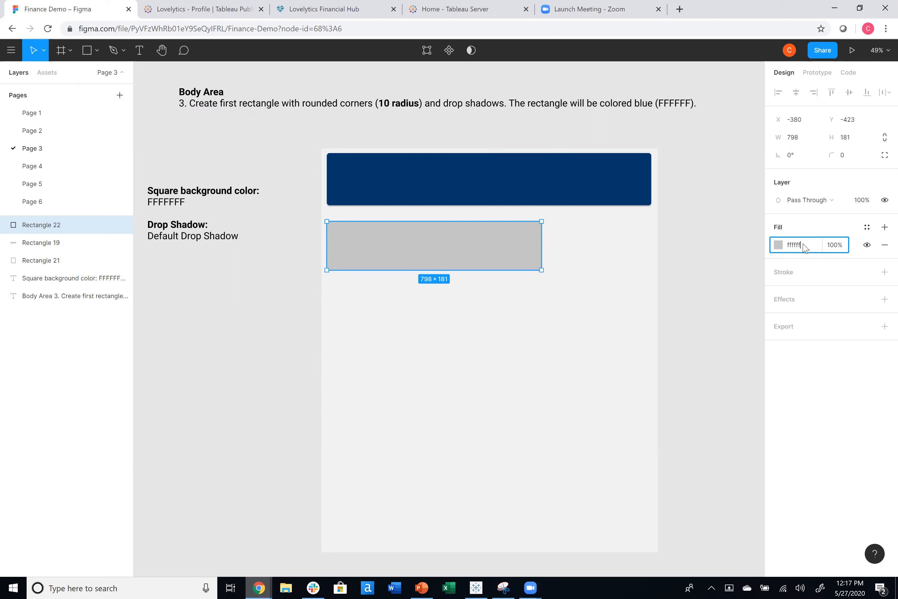
key(Tab)
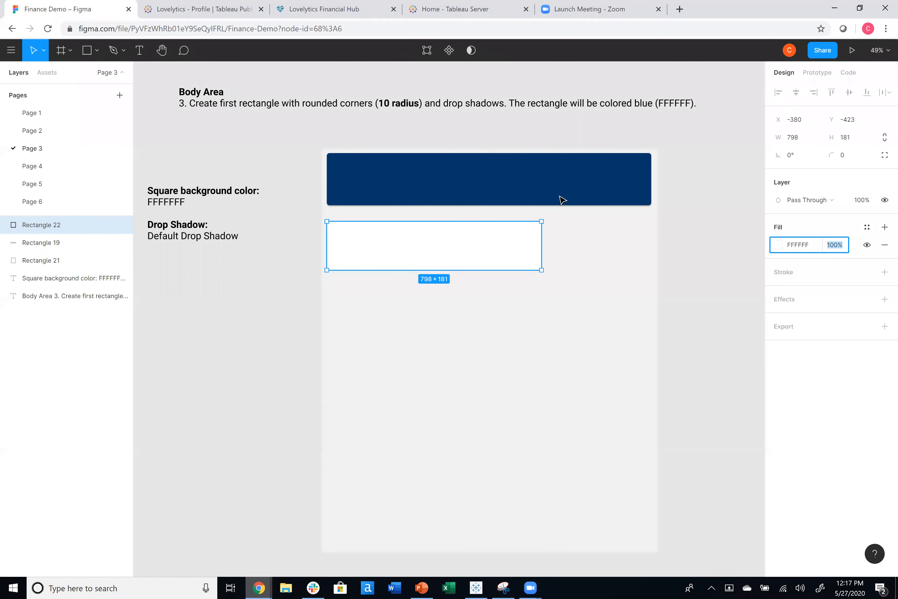
- Give the white body rectangle a corner radius of 10 and a default drop shadow
click(846, 159)
text(10)
key(Return)
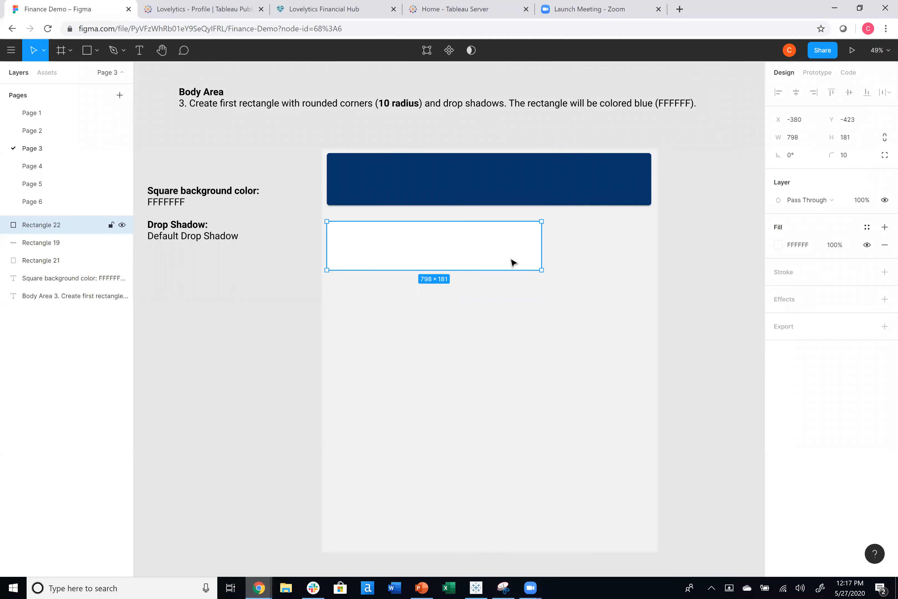
click(801, 305)
click(679, 293)
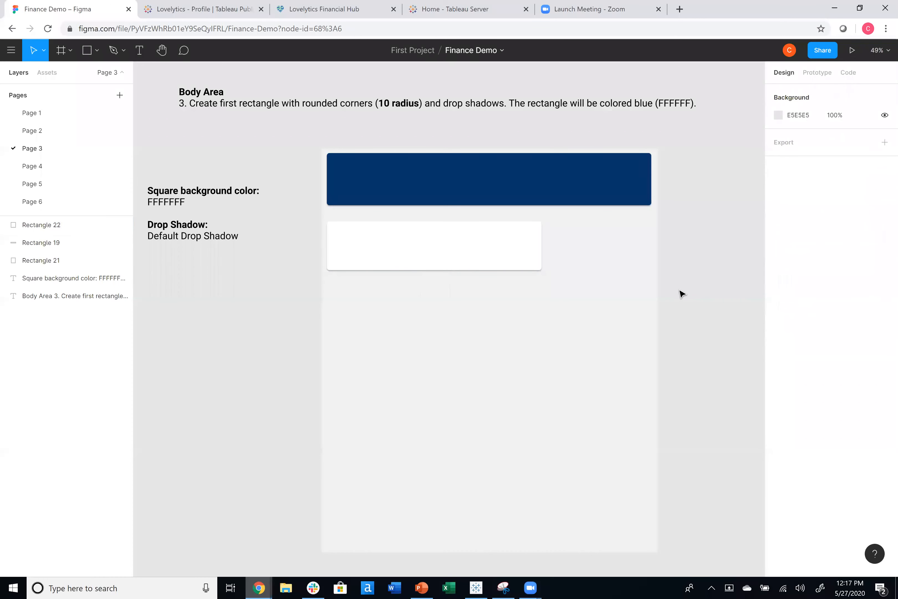
- Align the white card with the header's left edge and shrink it to about 701 × 178
click(434, 257)
drag(438, 257, 380, 251)
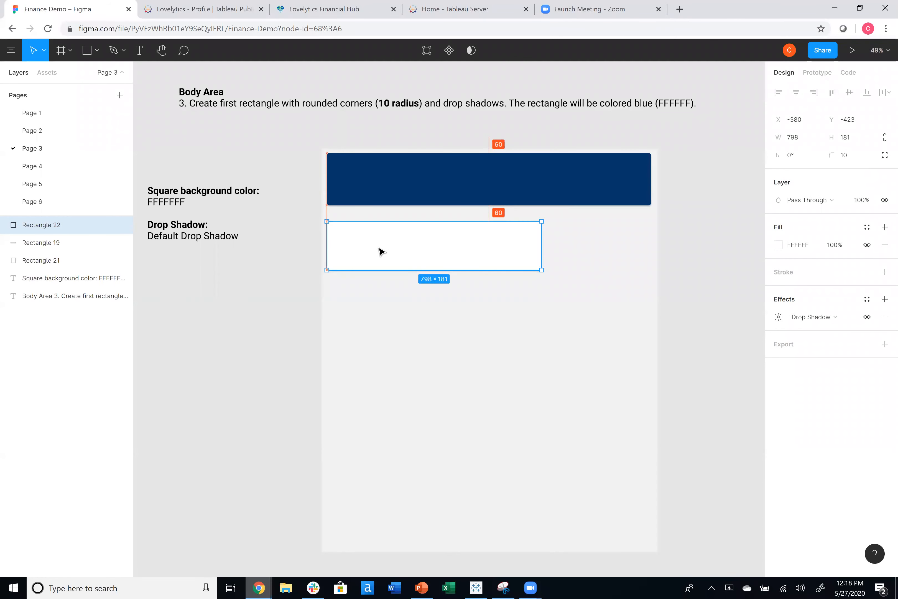
drag(541, 269, 515, 269)
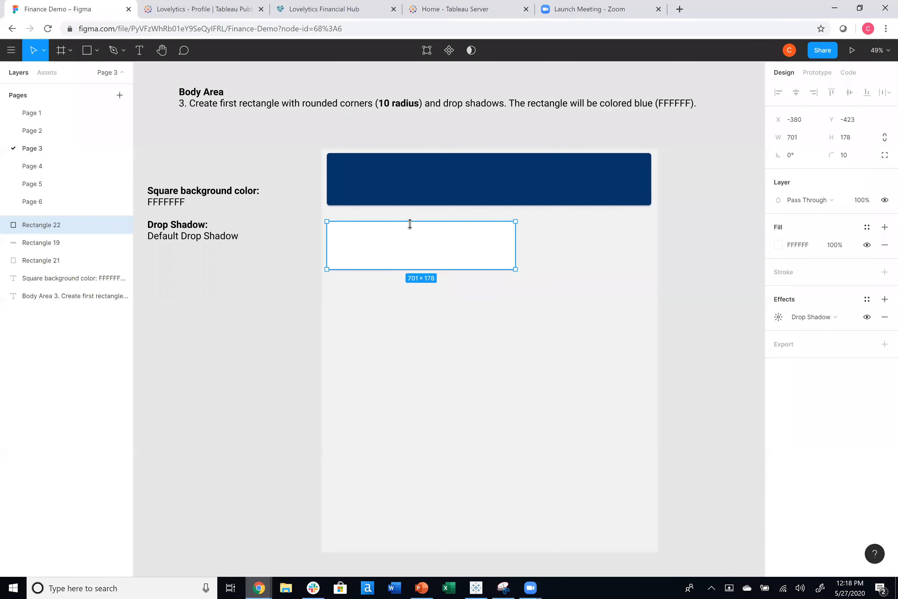
- Place a copy of the white card beside the original and narrow it to end at the header's right edge
key(ctrl+v)
drag(391, 245, 599, 251)
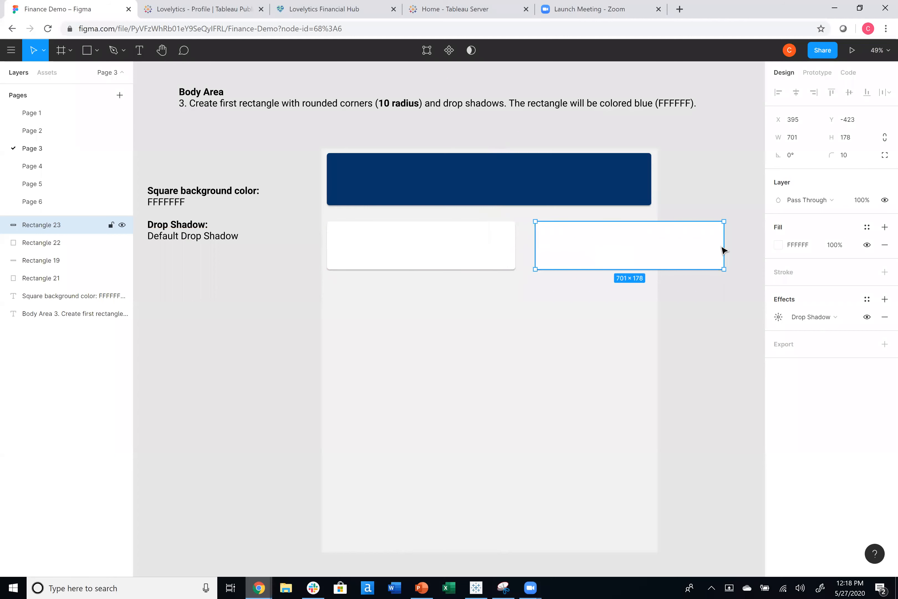
drag(719, 245, 649, 246)
- Build a second row of three white cards, each about 378 × 405, from copies of the existing card, spanning the header's width
key(ctrl+v)
drag(560, 251, 353, 314)
drag(441, 345, 606, 351)
key(ctrl+c)
key(ctrl+v)
key(ctrl+c)
key(ctrl+v)
click(517, 354)
click(679, 356)
click(377, 352)
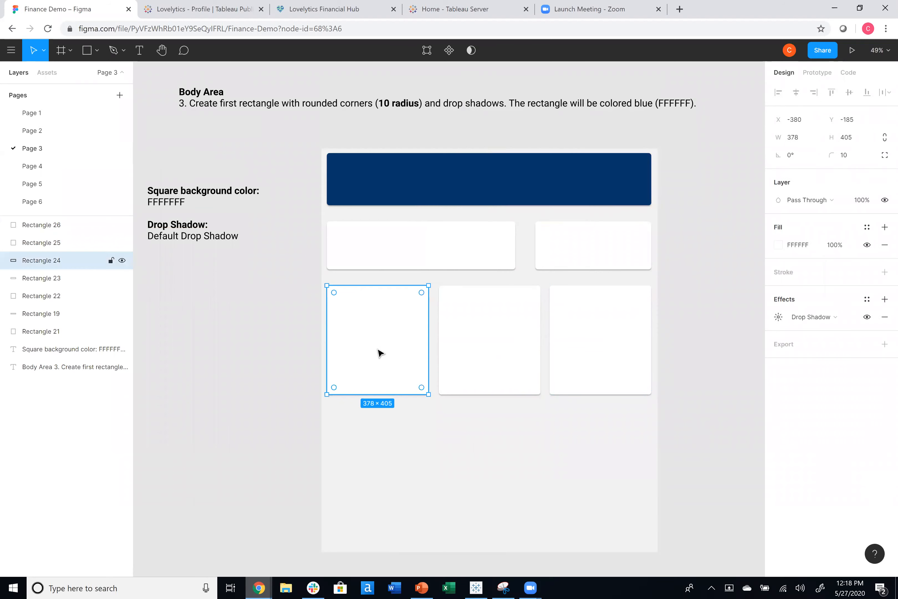
- Place a copy of the white card below the second row and enlarge it to the header's full width, about 1206 × 486
key(ctrl+v)
drag(376, 333, 376, 461)
drag(427, 522, 652, 544)
click(702, 471)
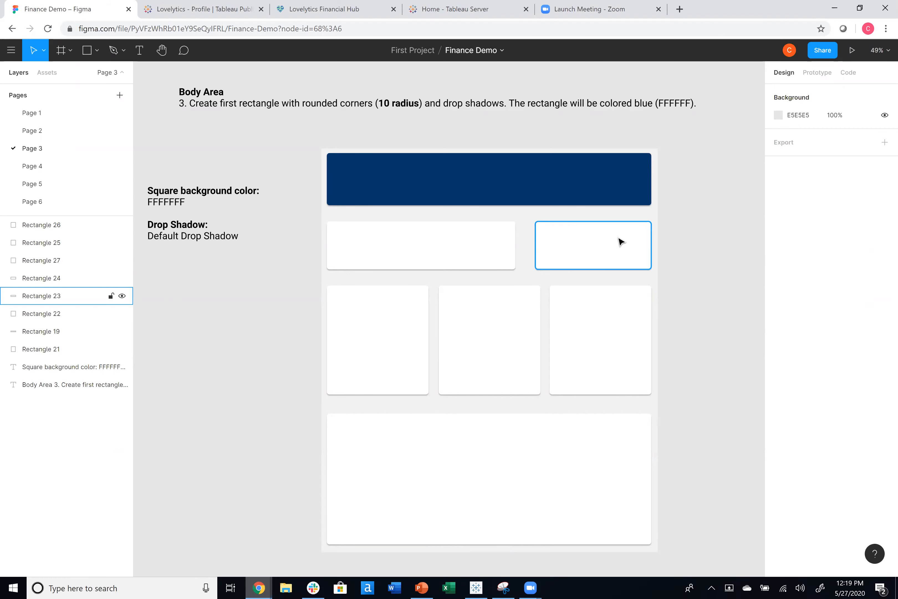
- Narrow the first card of the second row to a width of 355
click(416, 337)
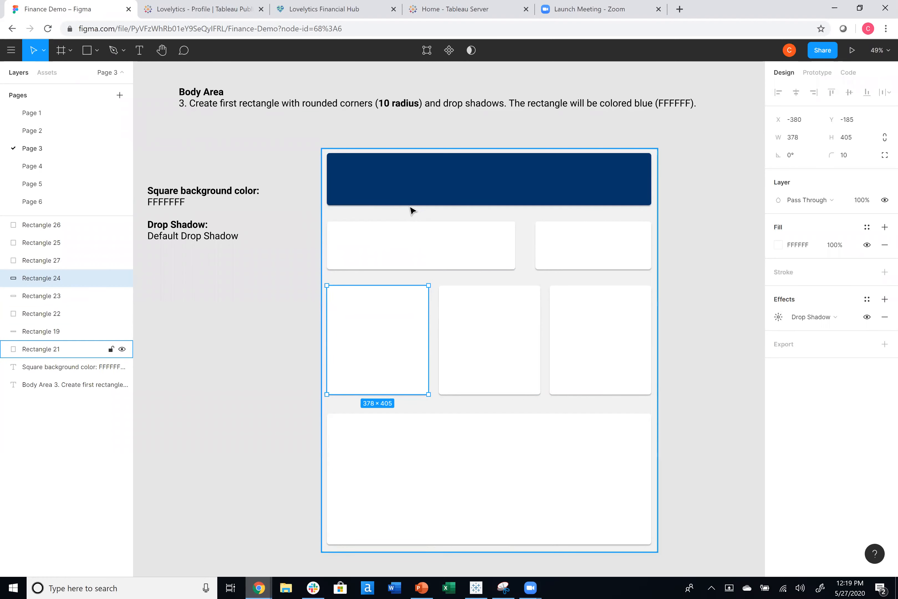
right_click(425, 328)
click(395, 324)
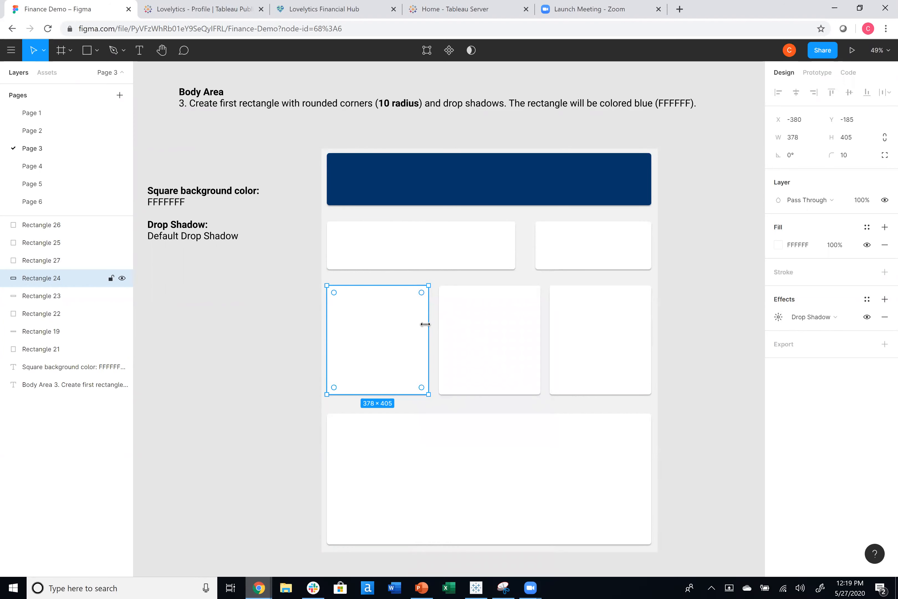
drag(425, 326, 422, 326)
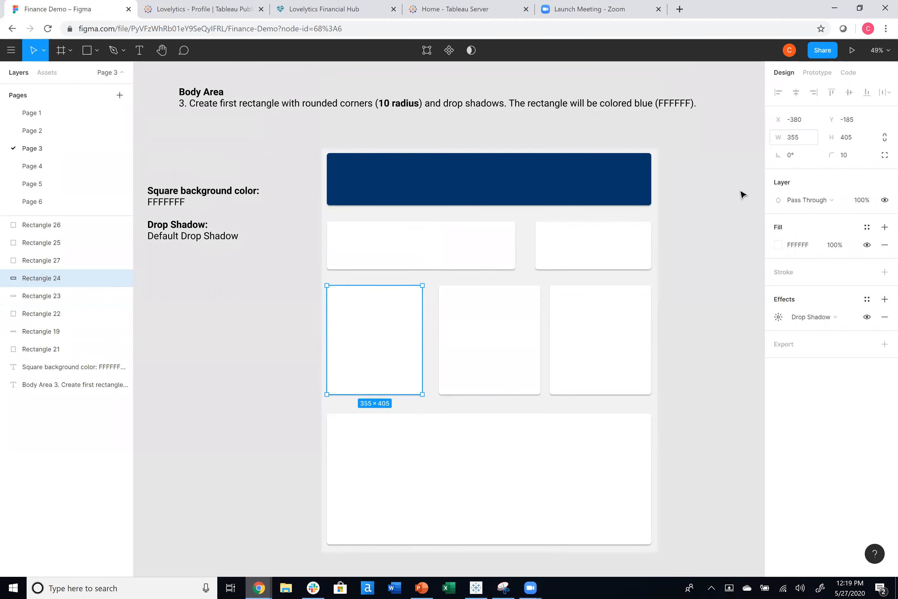
- Set the middle and third cards of the second row to a width of 355
click(504, 325)
click(802, 140)
text(355)
key(Tab)
click(591, 367)
click(809, 141)
double_click(808, 141)
text(355)
key(Tab)
- Move the third card to end at the header's right edge and centre the middle card between its neighbours
drag(604, 345, 609, 344)
click(675, 329)
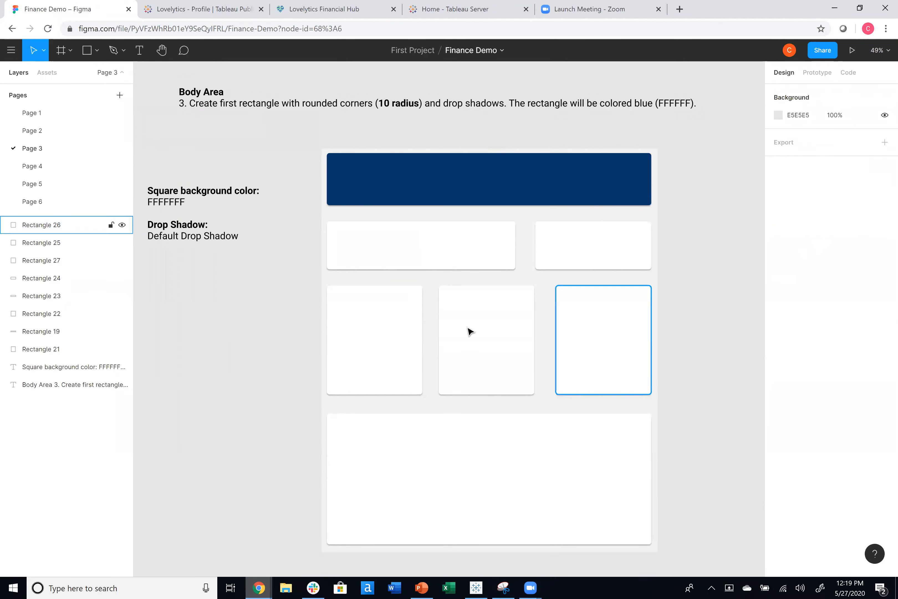
click(469, 331)
drag(472, 330, 474, 331)
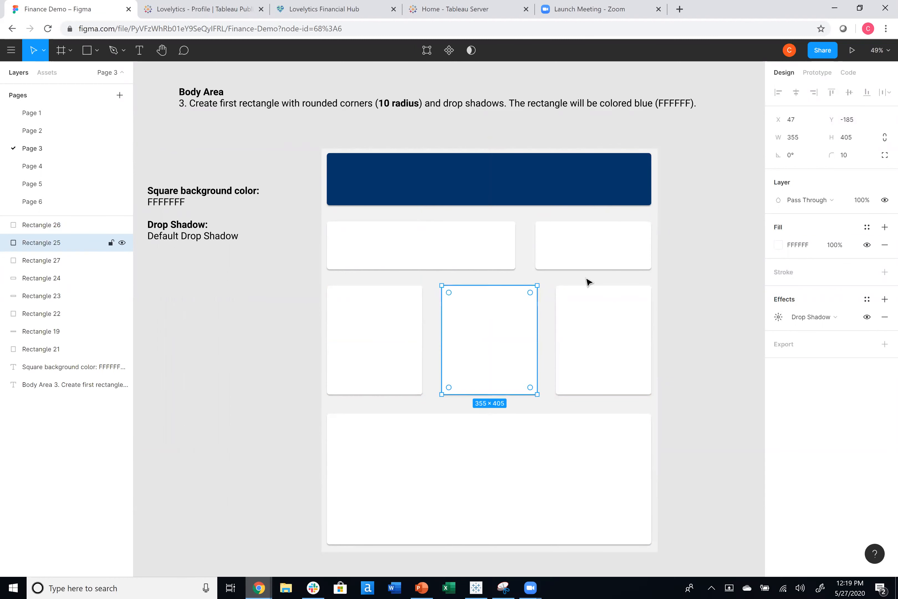
click(684, 308)
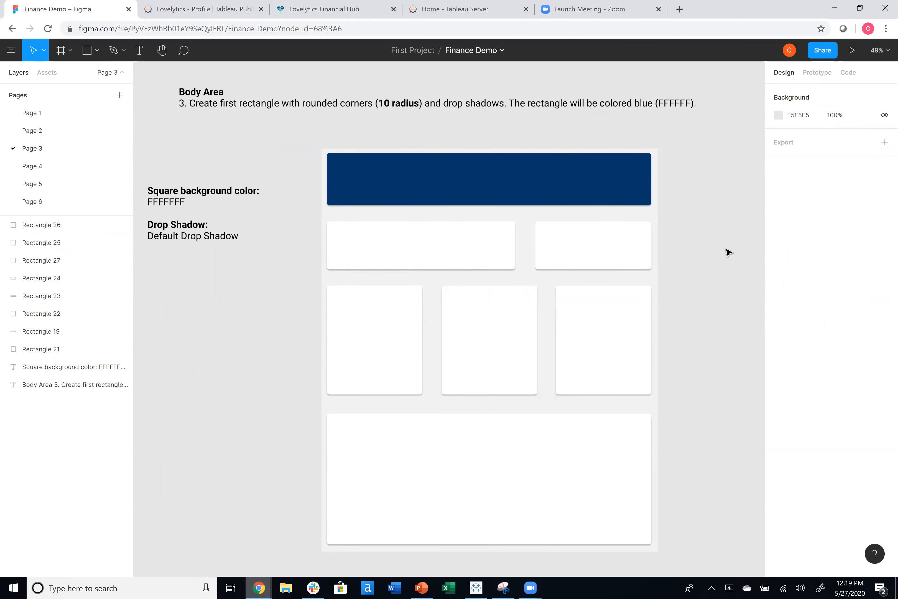
click(557, 450)
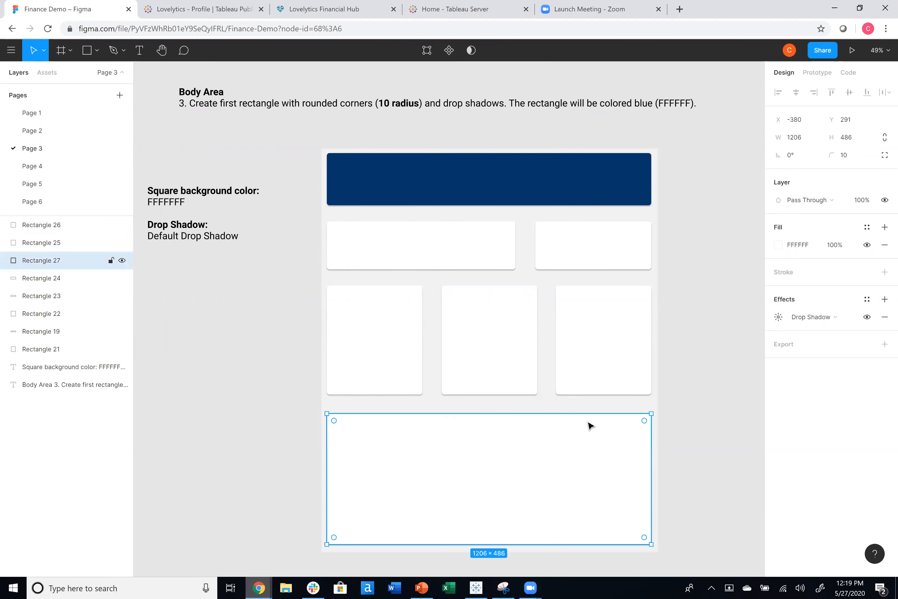
click(703, 327)
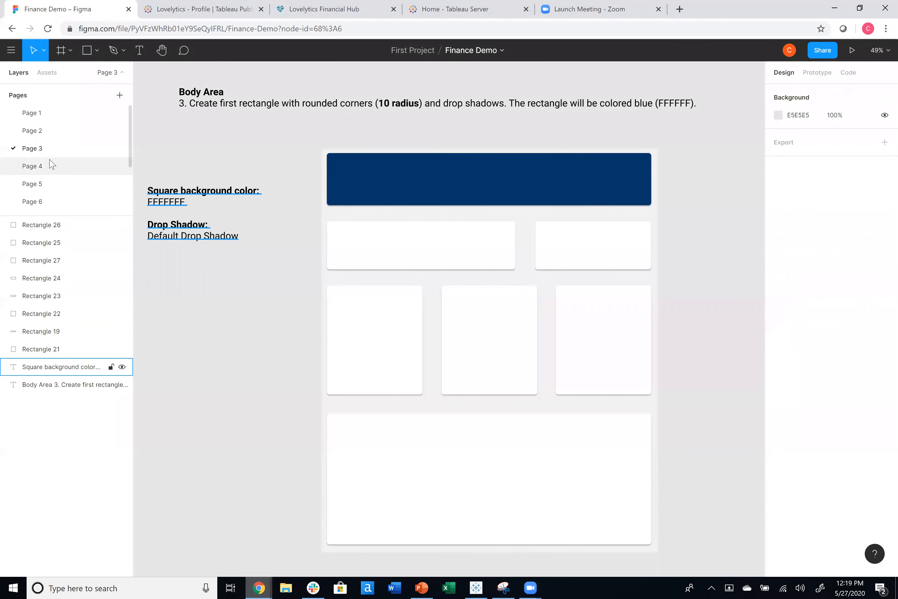
- Go through Page 4 to Page 5, which holds the header area image instructions
click(47, 166)
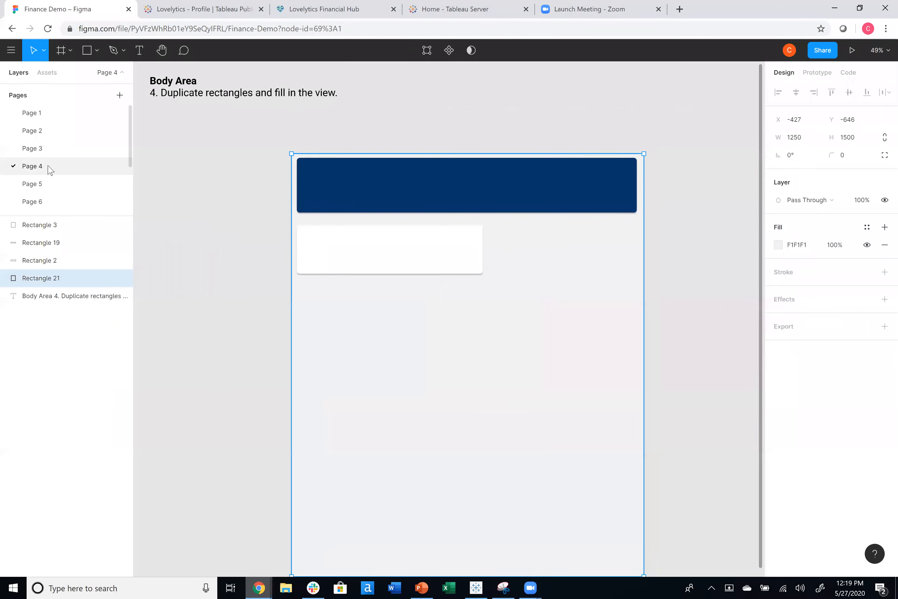
click(207, 241)
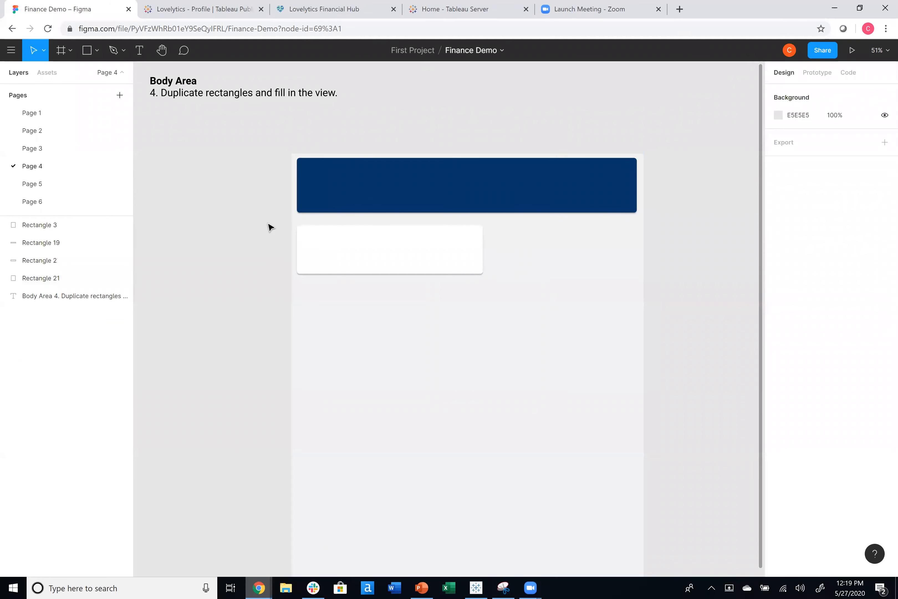
click(29, 187)
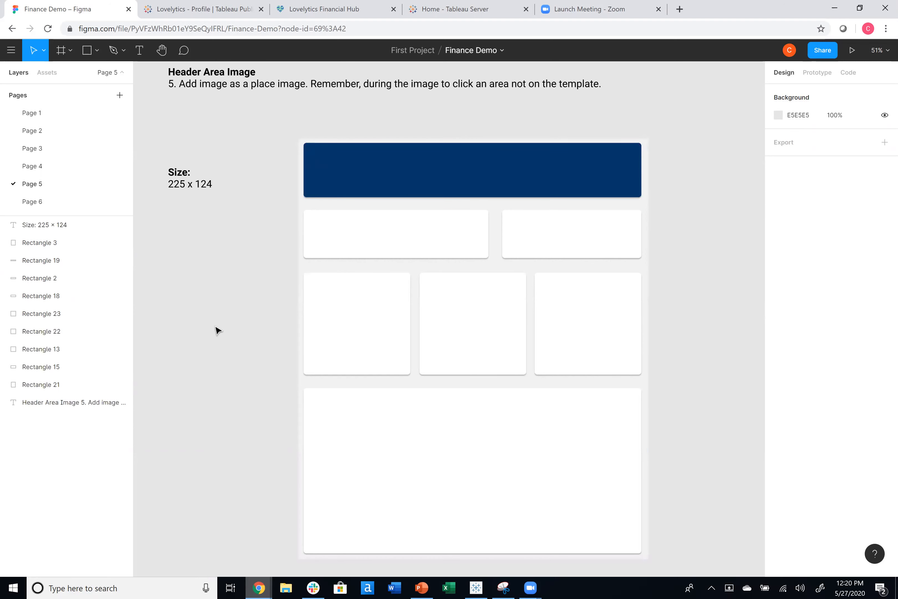
- Place the Picture4 image from the Finance Demo folder on the empty canvas beside the template
click(87, 51)
click(97, 49)
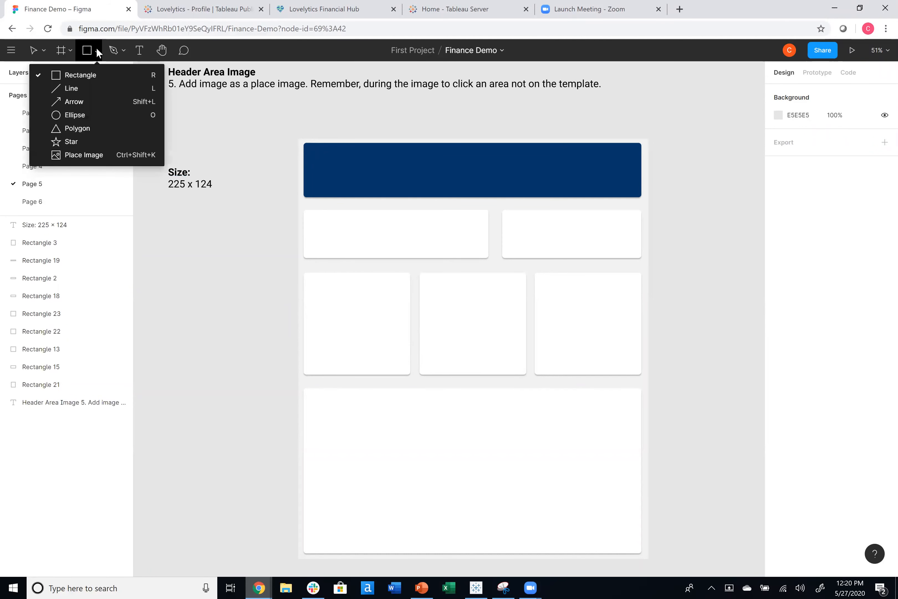
click(107, 154)
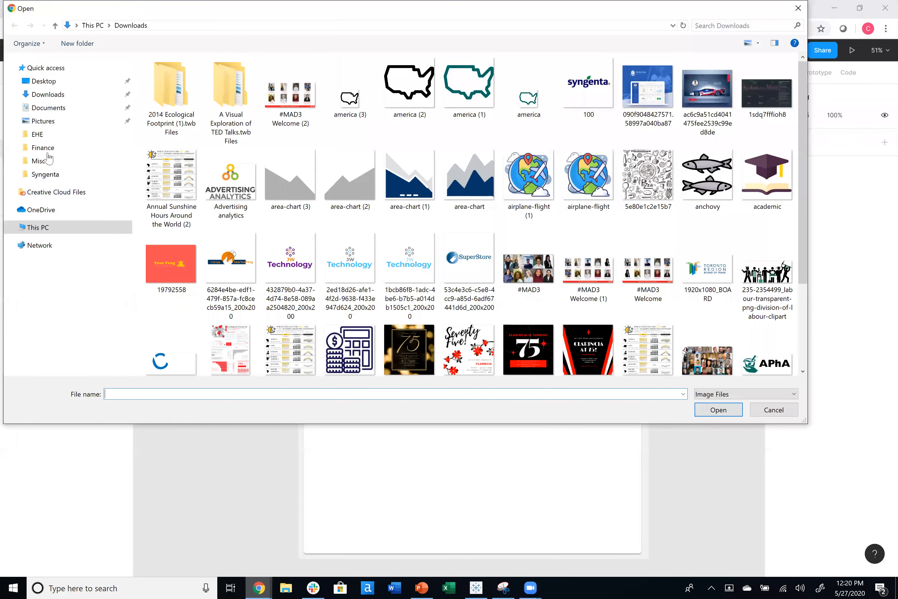
click(68, 147)
double_click(169, 111)
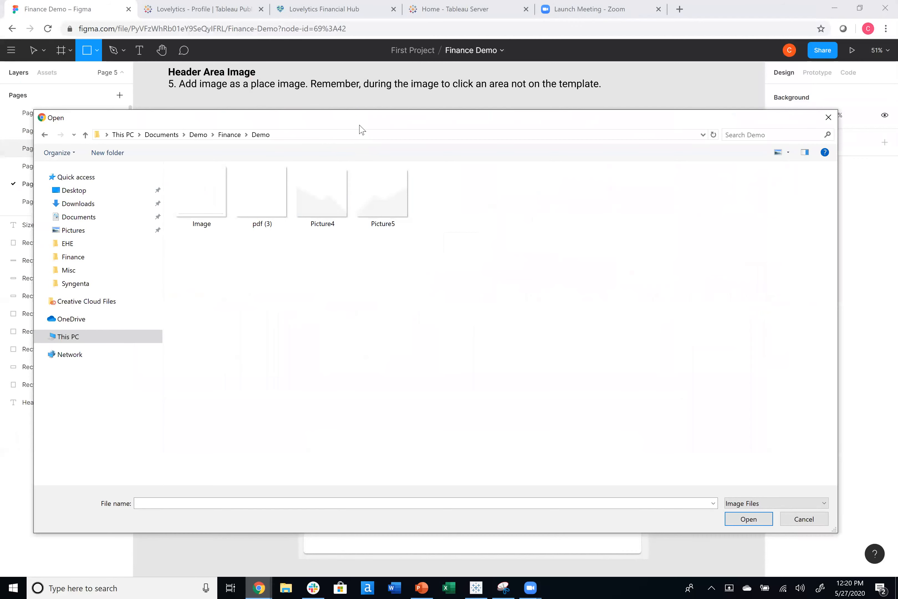
drag(363, 122, 342, 159)
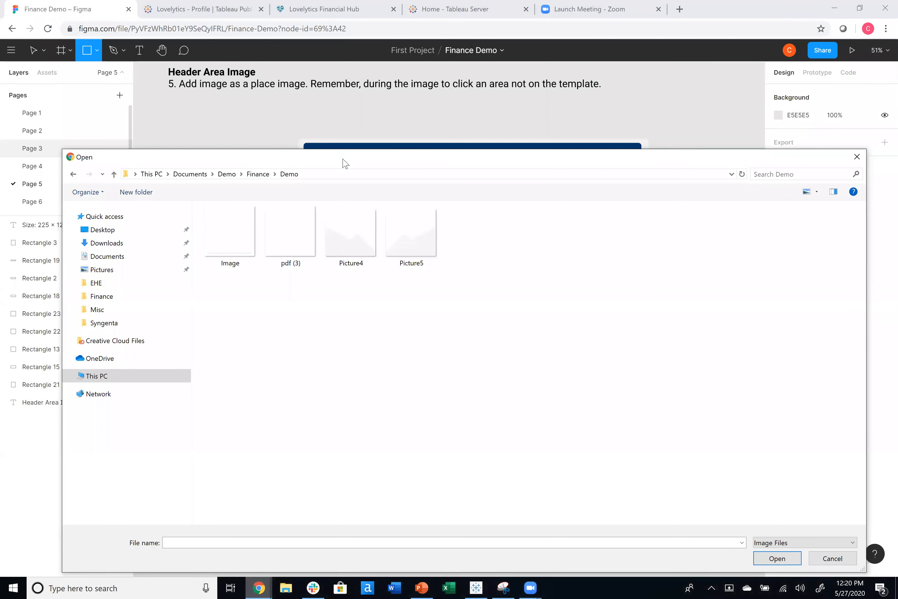
click(352, 233)
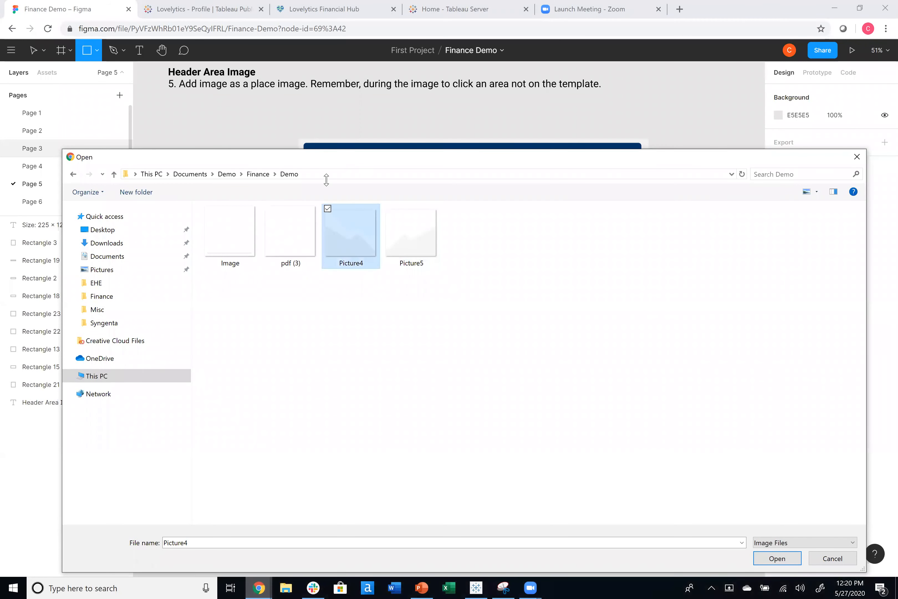
click(774, 563)
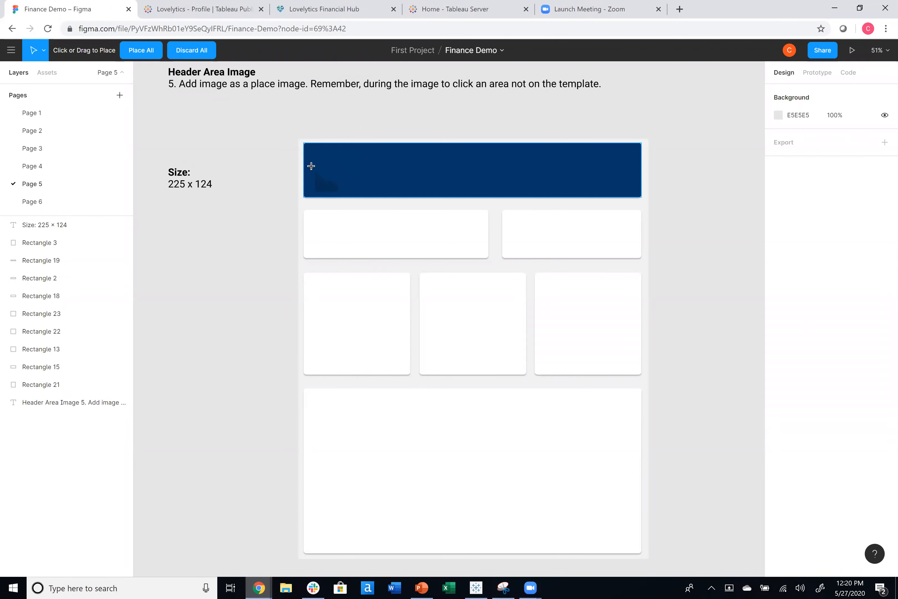
click(194, 279)
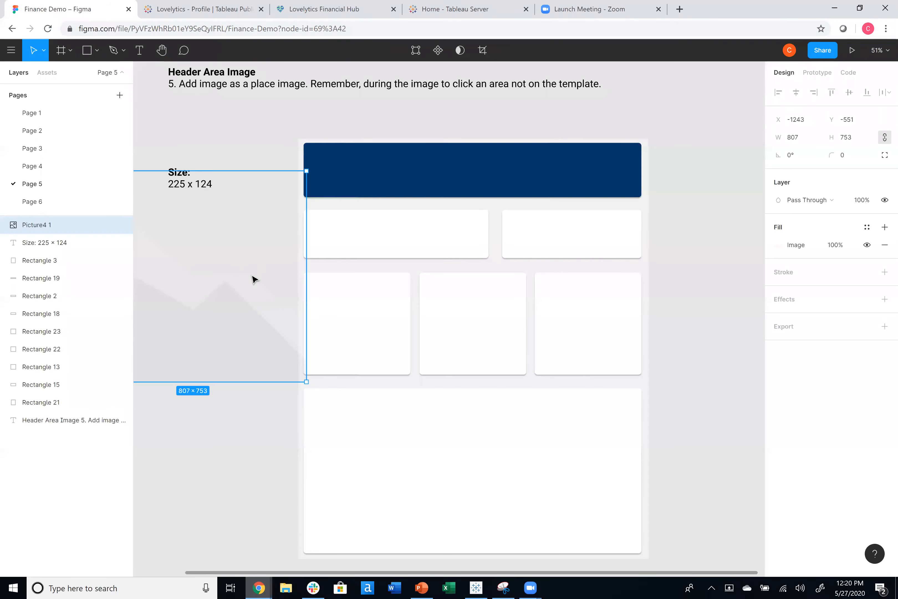
- Move the Picture4 image onto the left end of the blue header and shrink it to about 254 × 201
drag(221, 337, 290, 351)
drag(374, 396, 241, 274)
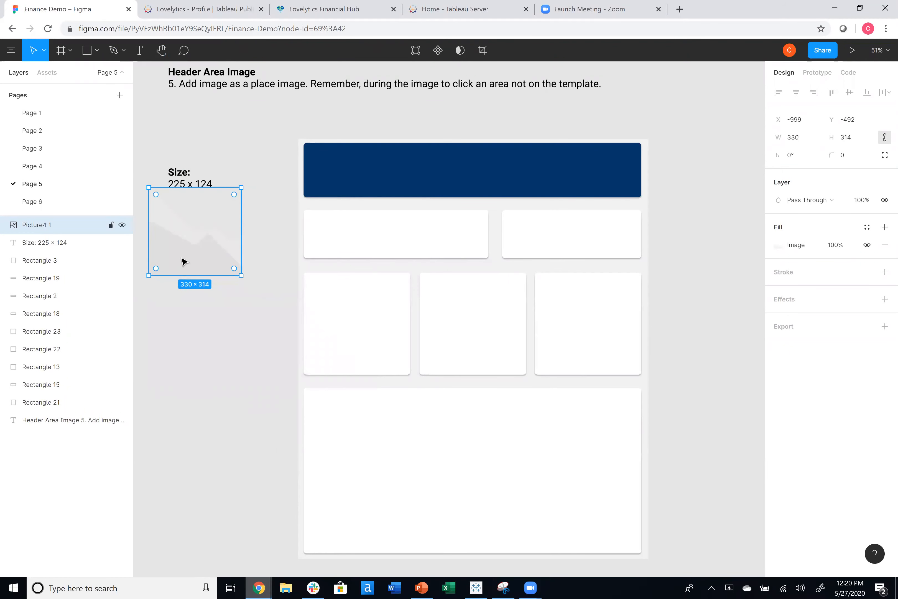
drag(182, 261, 337, 211)
drag(394, 227, 374, 195)
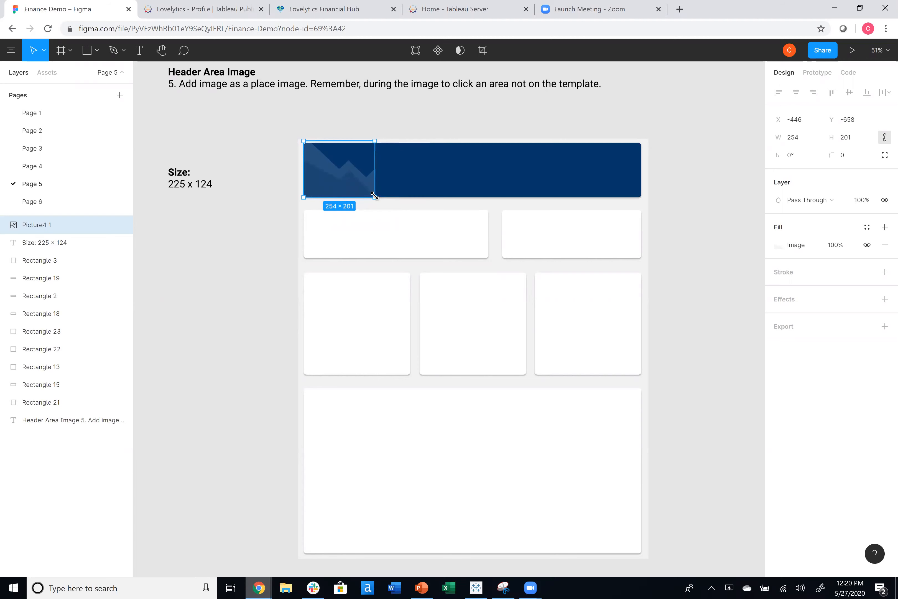
- Set the Picture4 image's size to 225 × 124 with its proportions unconstrained
click(798, 136)
text(225)
key(Tab)
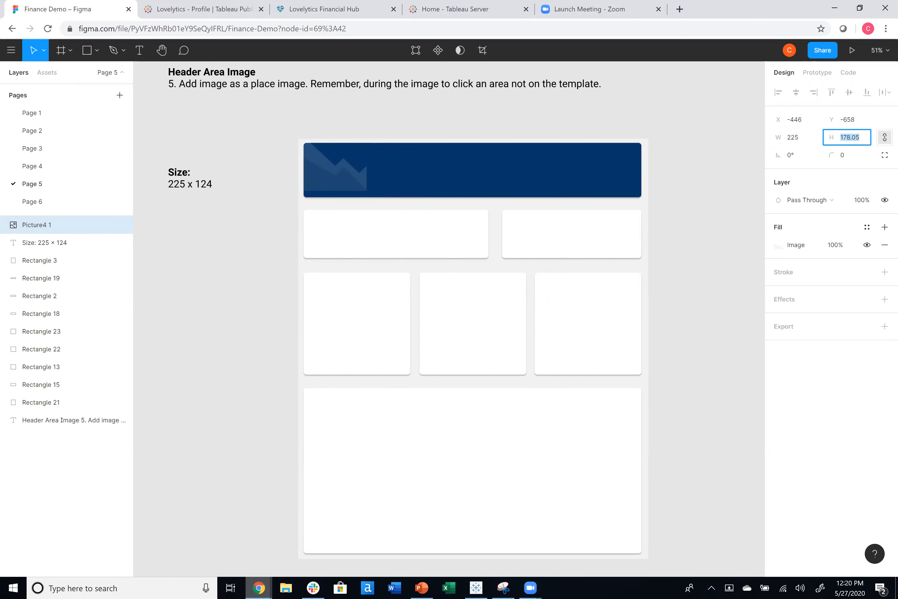
key(Return)
click(857, 141)
text(124)
key(Tab)
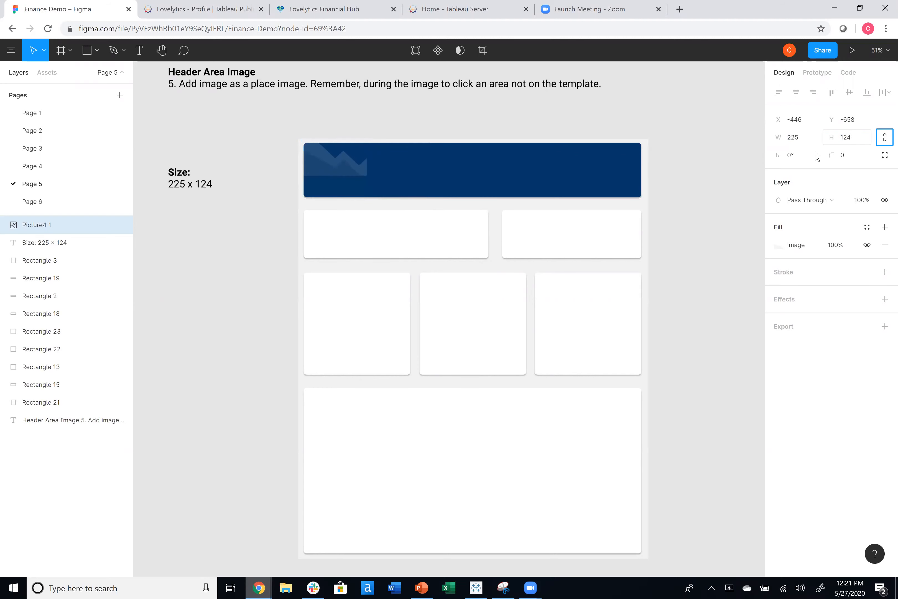
- Fit the Picture4 image to the blue header's full height at its left end, about 230 × 194
click(355, 170)
drag(351, 165, 367, 197)
click(220, 232)
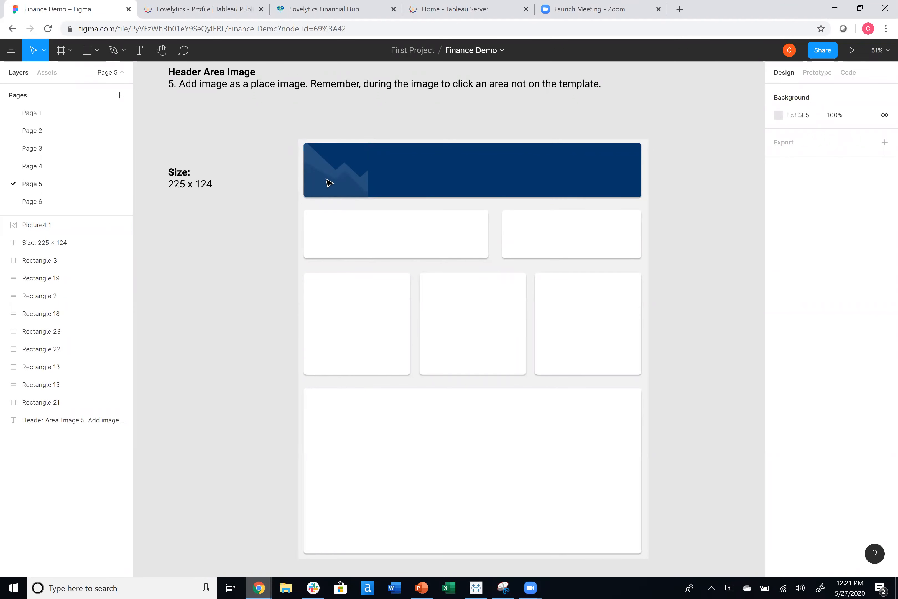
- Place the Picture5 image from the same folder on the empty canvas beside the template
click(88, 51)
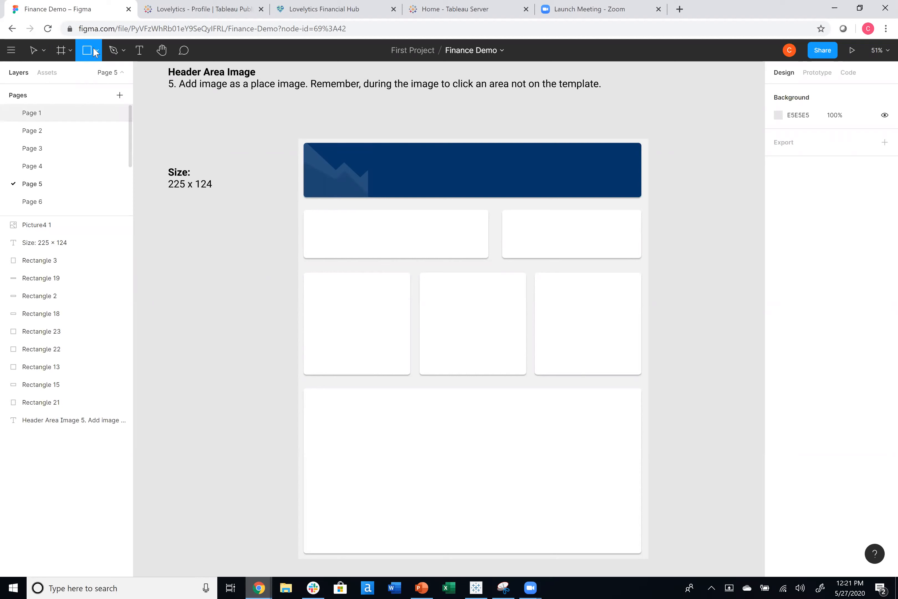
click(97, 51)
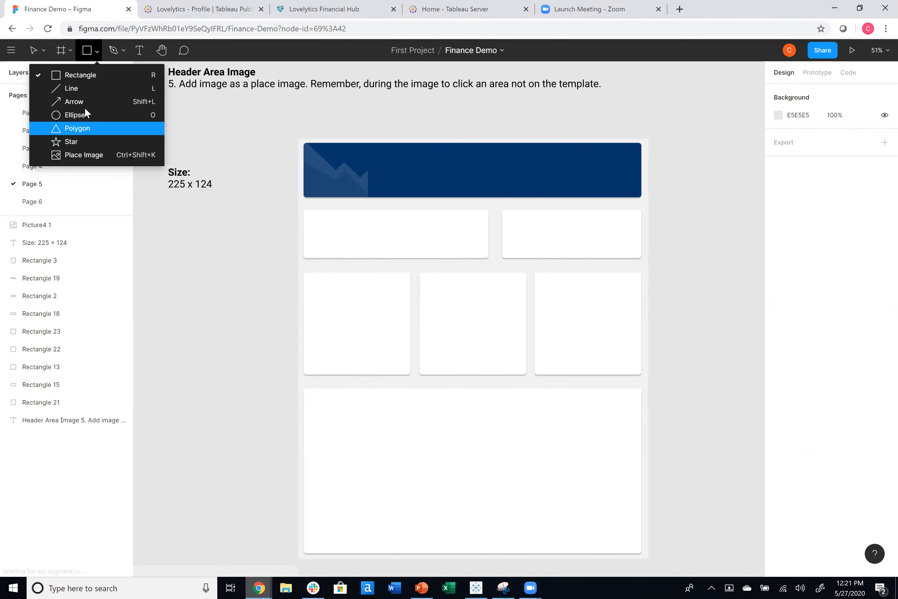
click(61, 153)
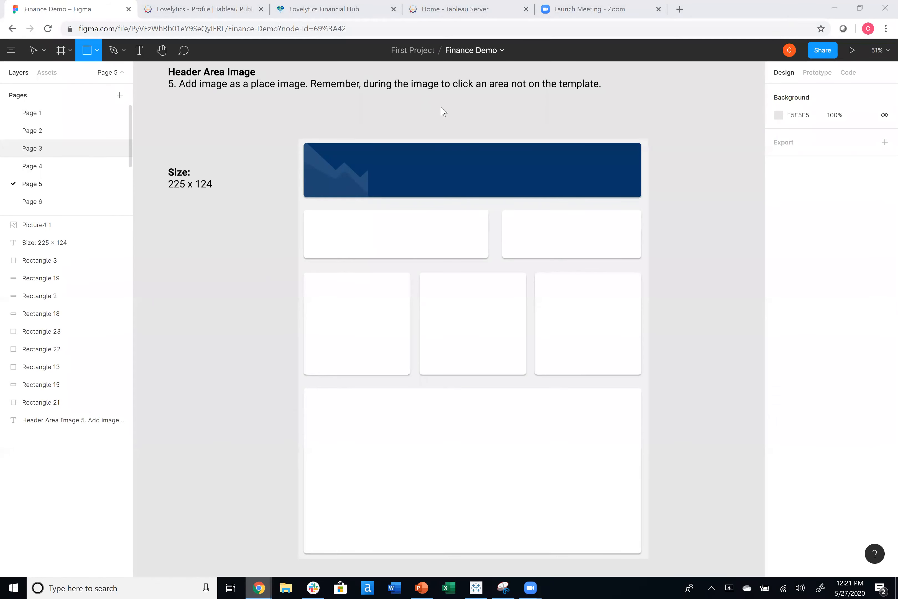
click(357, 93)
click(714, 411)
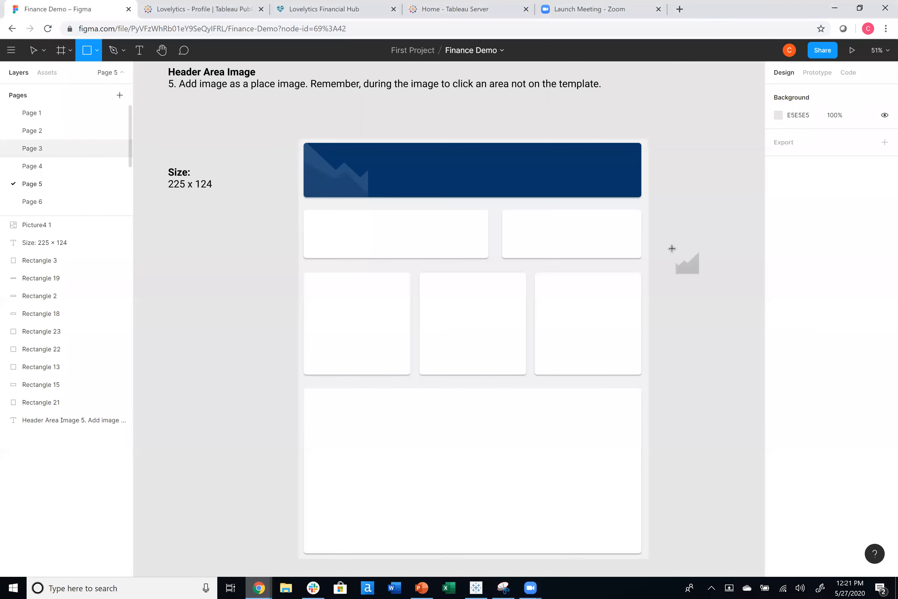
click(676, 249)
- Shrink the Picture5 image and fit it into the right end of the blue header
drag(691, 301, 550, 315)
drag(420, 368, 549, 240)
drag(607, 218, 605, 205)
drag(545, 227, 576, 196)
- Correct the size note beside the template to read 225 x 194
click(207, 185)
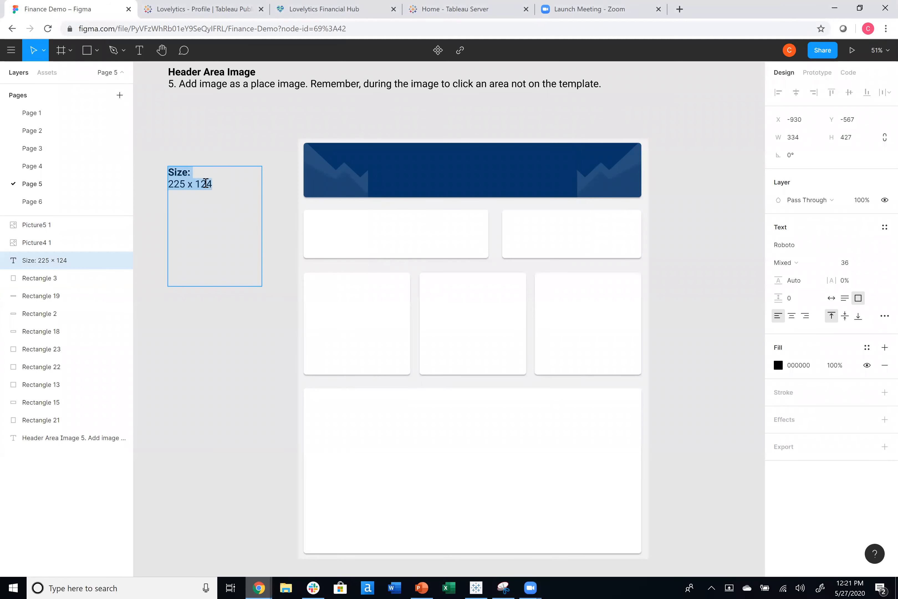
key(BackSpace)
text(9)
key(Escape)
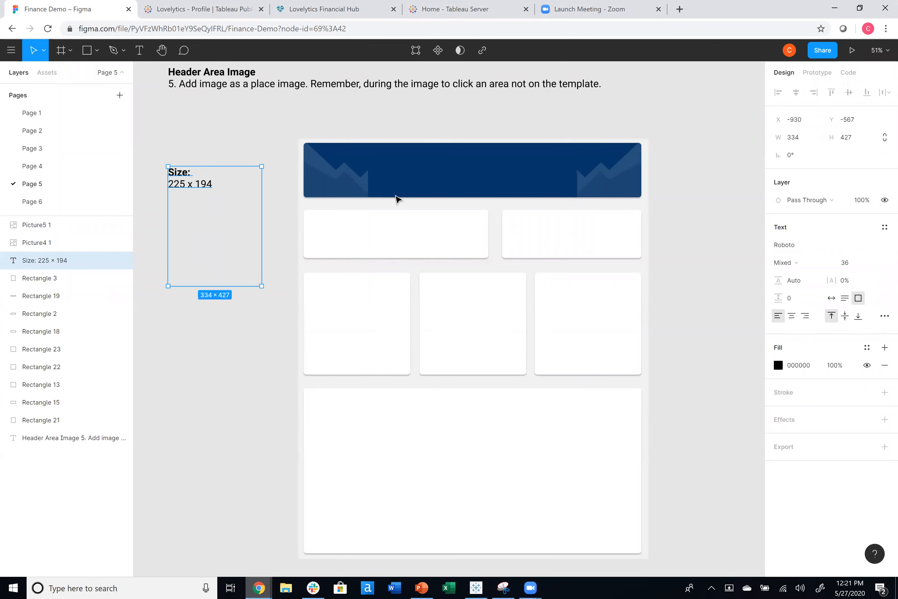
- Set the Picture4 image's width to 225
click(366, 175)
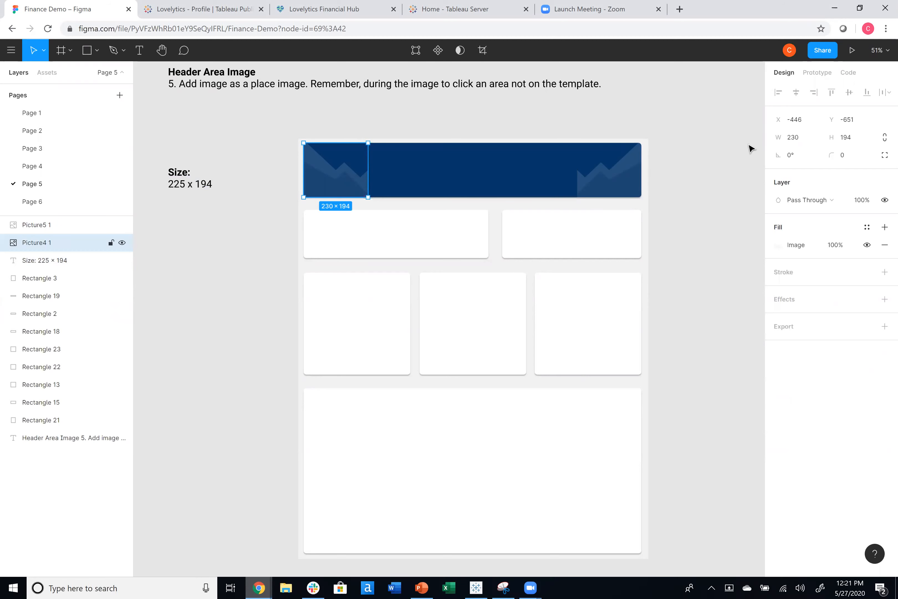
click(803, 140)
key(Tab)
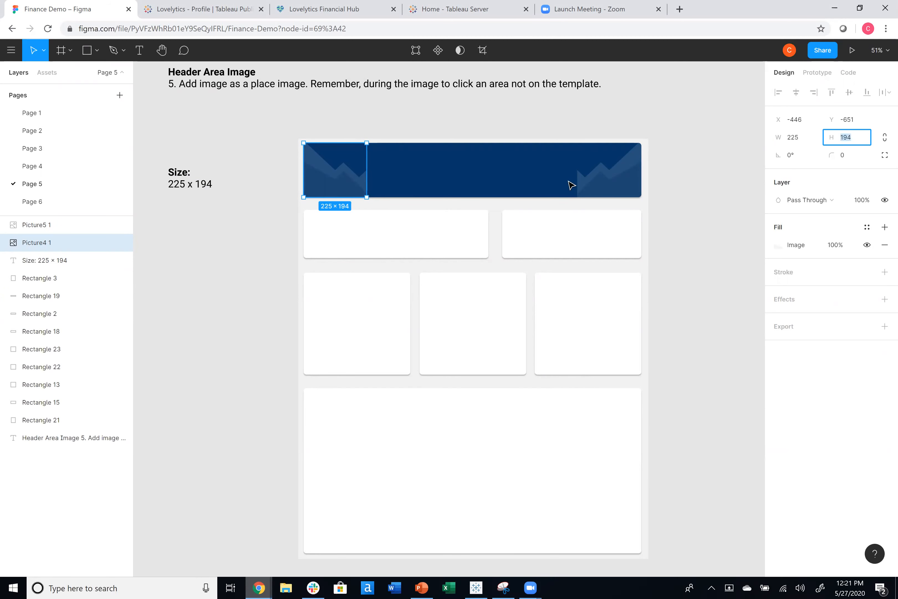
- Set the Picture5 image's width to 225 and align it with the header's right edge
click(608, 182)
click(807, 142)
text(225)
key(Tab)
click(628, 186)
drag(630, 186, 632, 186)
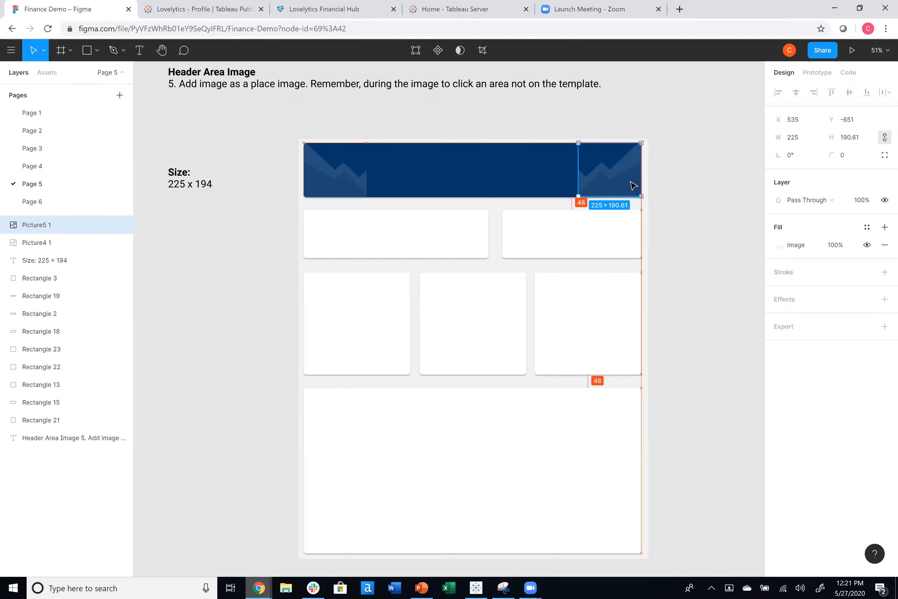
click(691, 198)
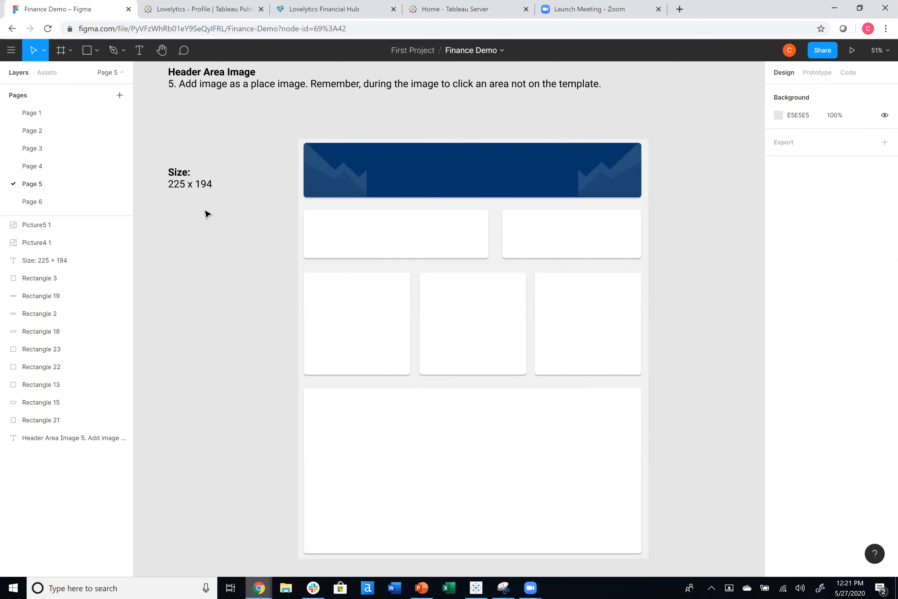
- Open Page 6 of the design file
scroll(31, 192, down, 2)
click(56, 152)
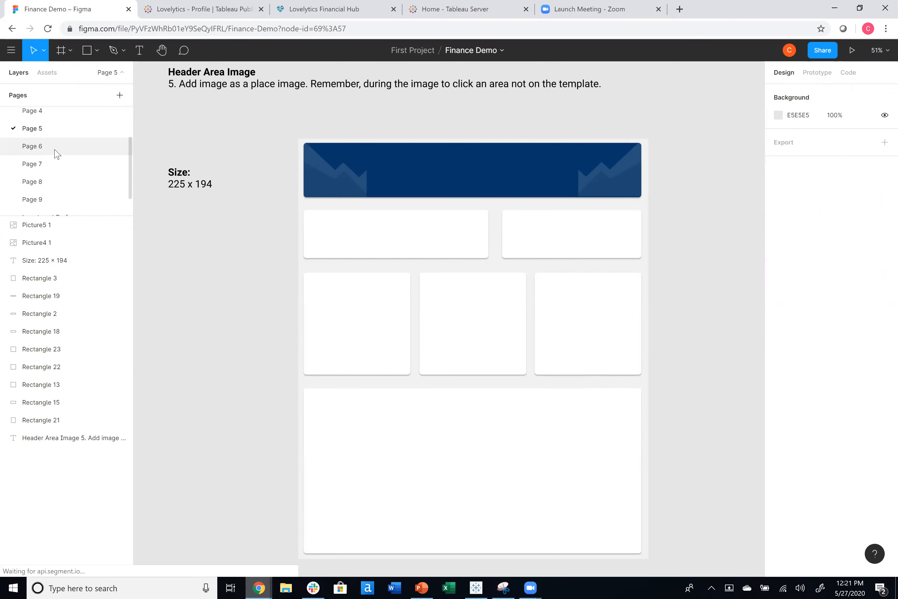
- Switch to Tableau and examine the navigation buttons in the Investment Comparison and Investment Performance headers, returning to the Figma template
scroll(266, 212, up, 3)
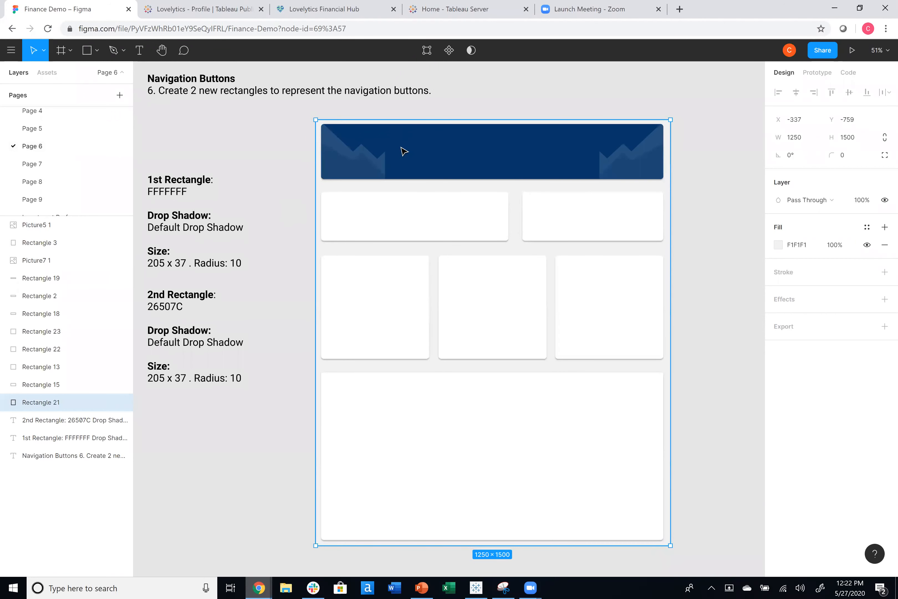
click(706, 167)
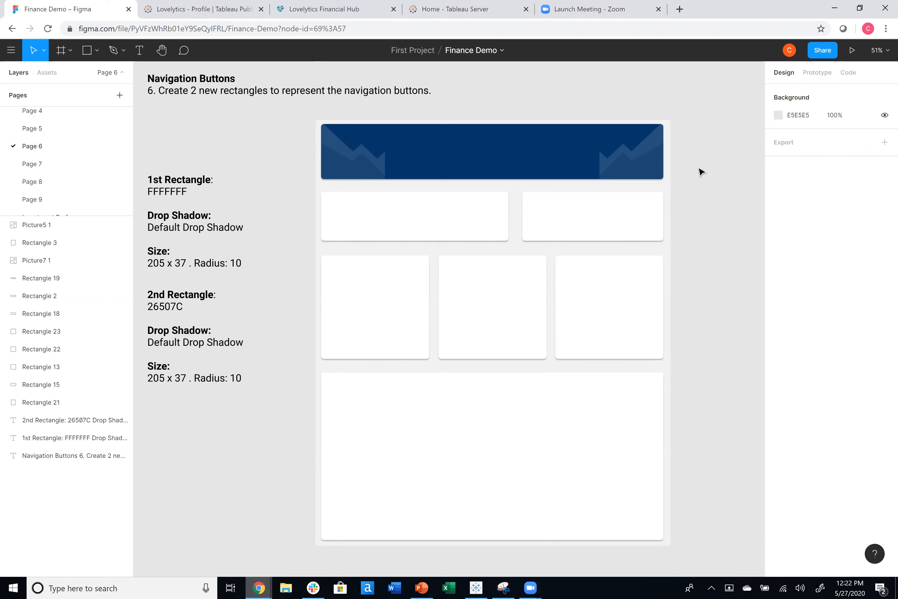
click(487, 586)
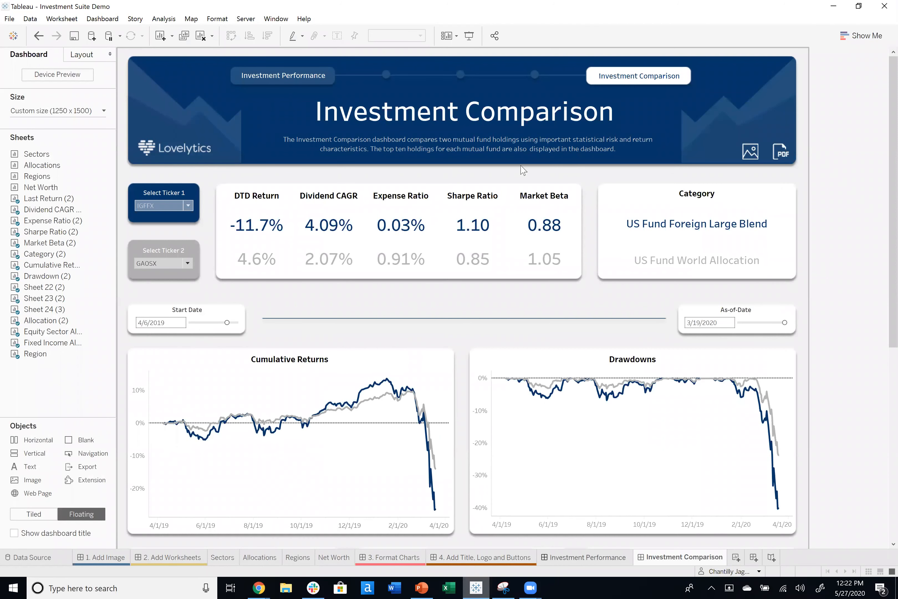
click(599, 556)
click(853, 144)
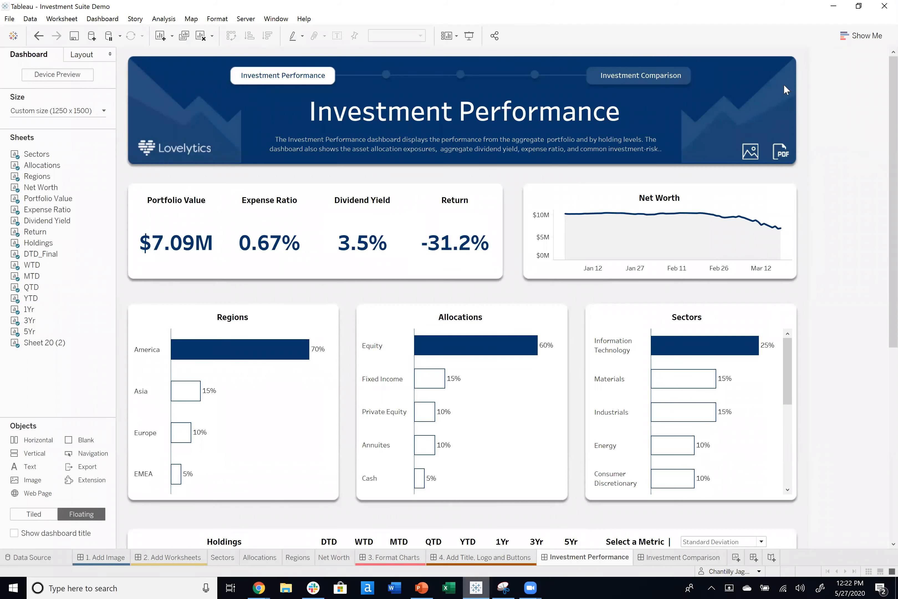
click(836, 11)
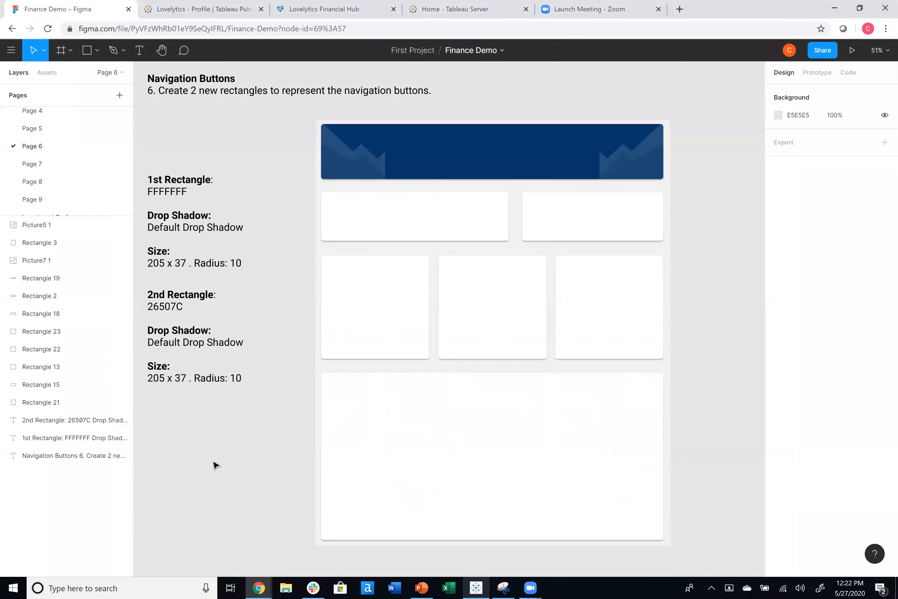
- Draw a rectangle about 204 x 40 near the upper left of the blue header and fill it with FFFFFF
click(91, 57)
click(96, 50)
click(177, 81)
mouse_move(392, 125)
mouse_down()
mouse_move(450, 137)
mouse_move(407, 137)
mouse_up()
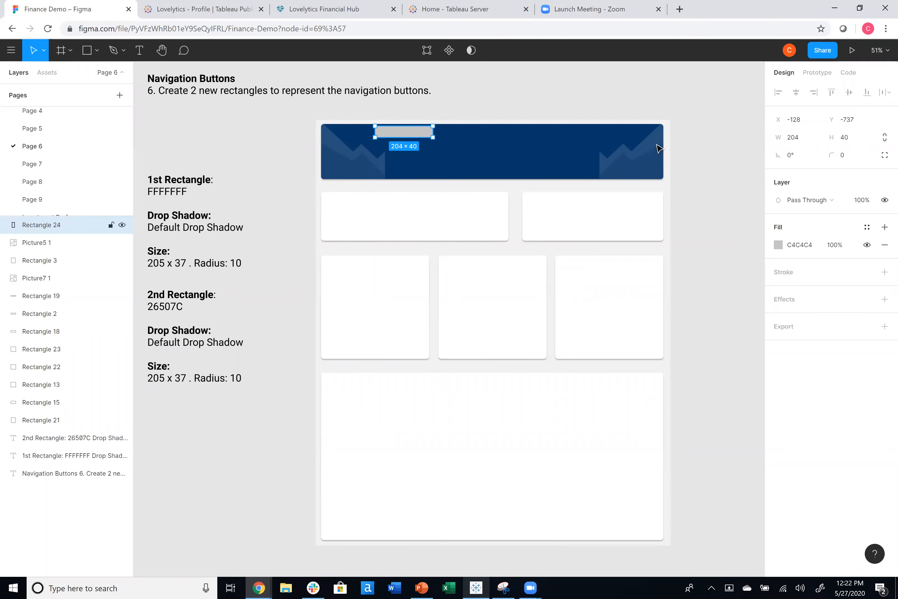
click(807, 249)
text(ffffff)
key(Tab)
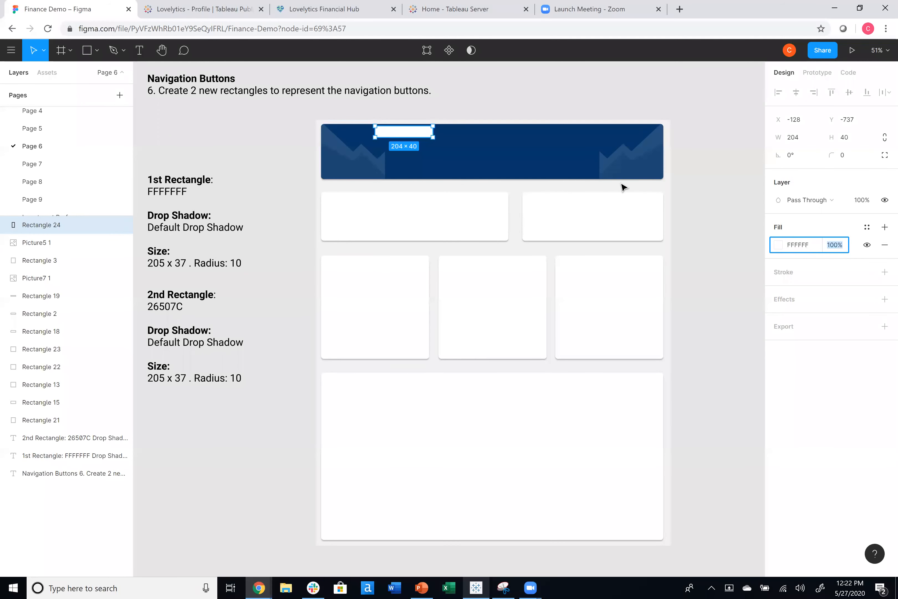
- Give the white header rectangle a corner radius of 10 and resize it to 205 x 37
click(852, 160)
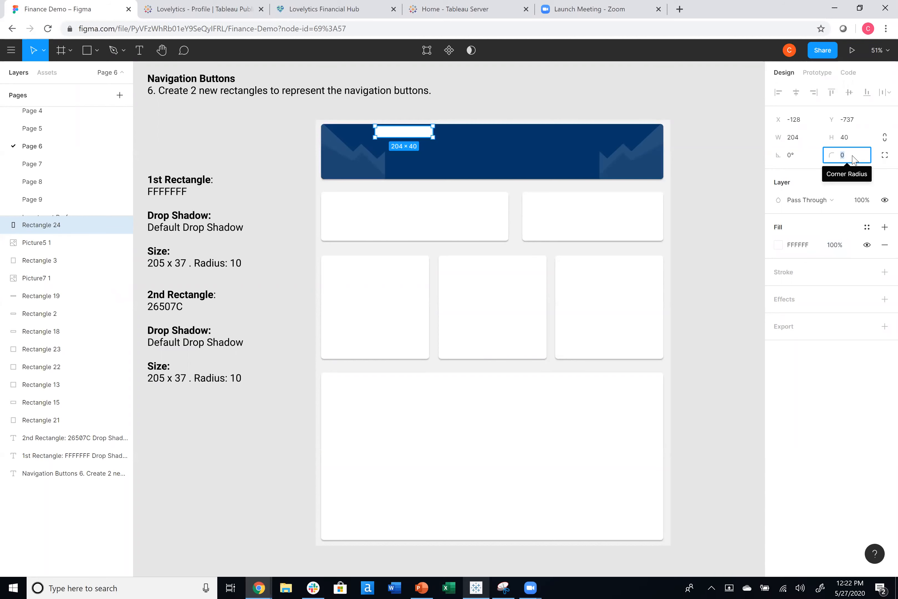
text(1)
click(796, 138)
text(20)
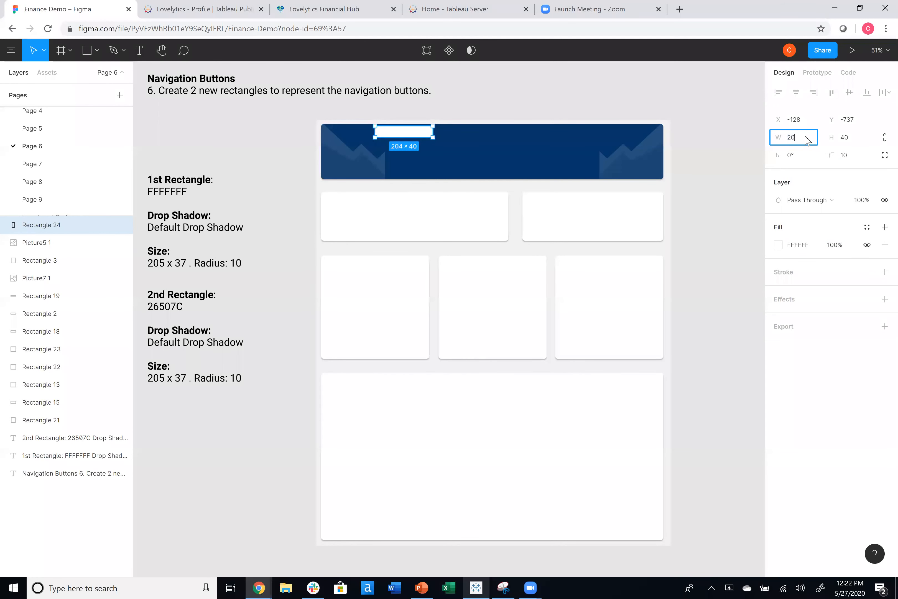
text(5)
key(Tab)
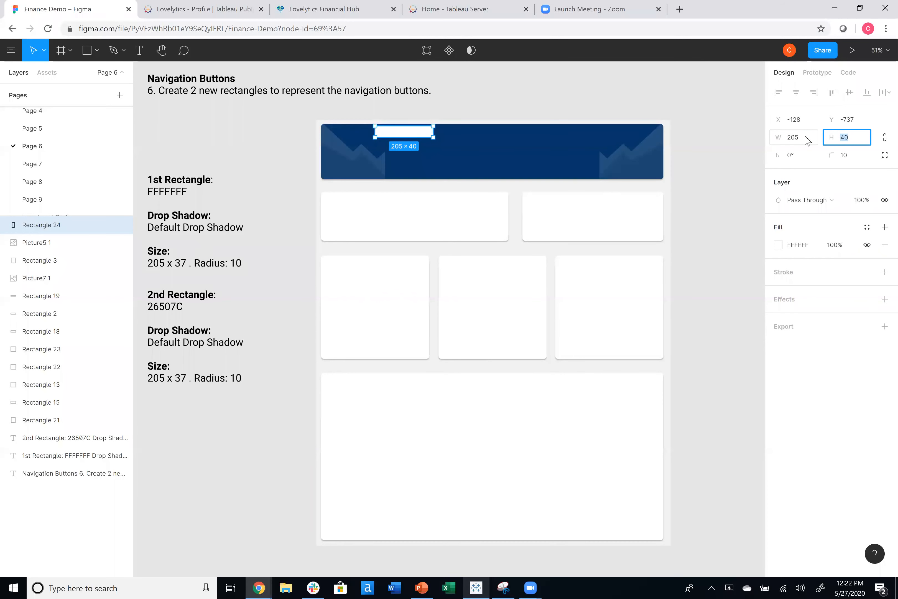
text(37)
key(Return)
- Move the white button rectangle to about X -142, Y -725 and add a default drop shadow
drag(411, 135, 411, 137)
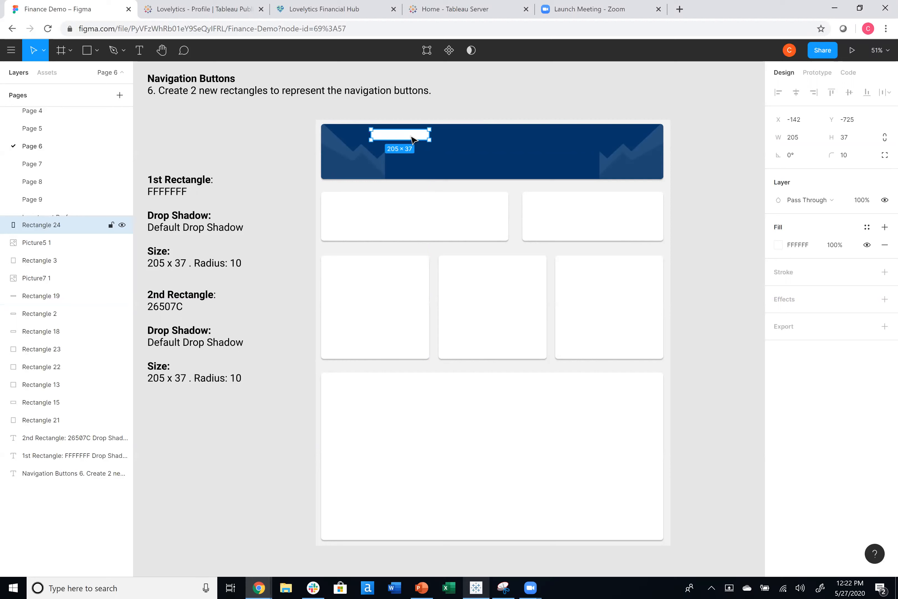
click(794, 301)
click(715, 190)
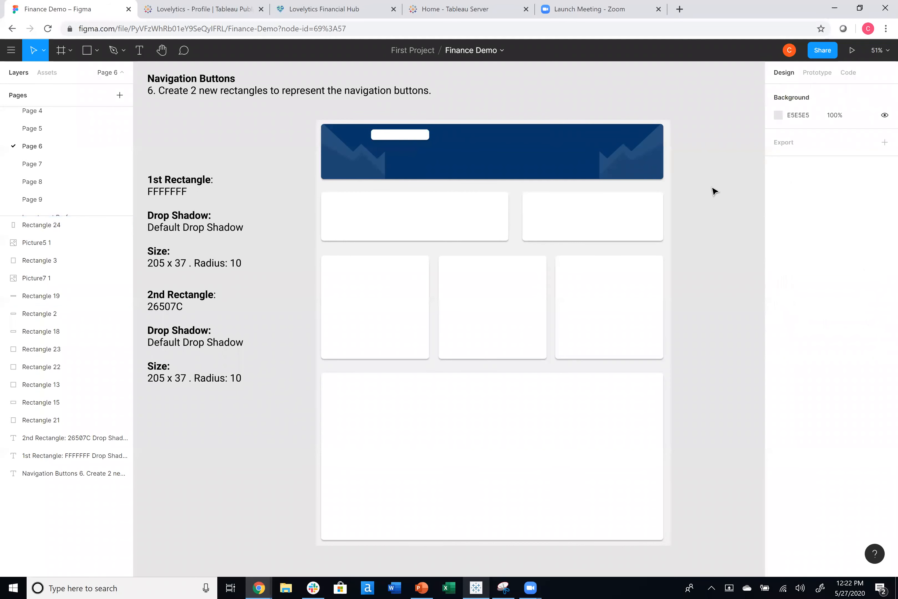
- Duplicate the white button rectangle and place the copy at the same height on the header's right side, about X 493
click(420, 139)
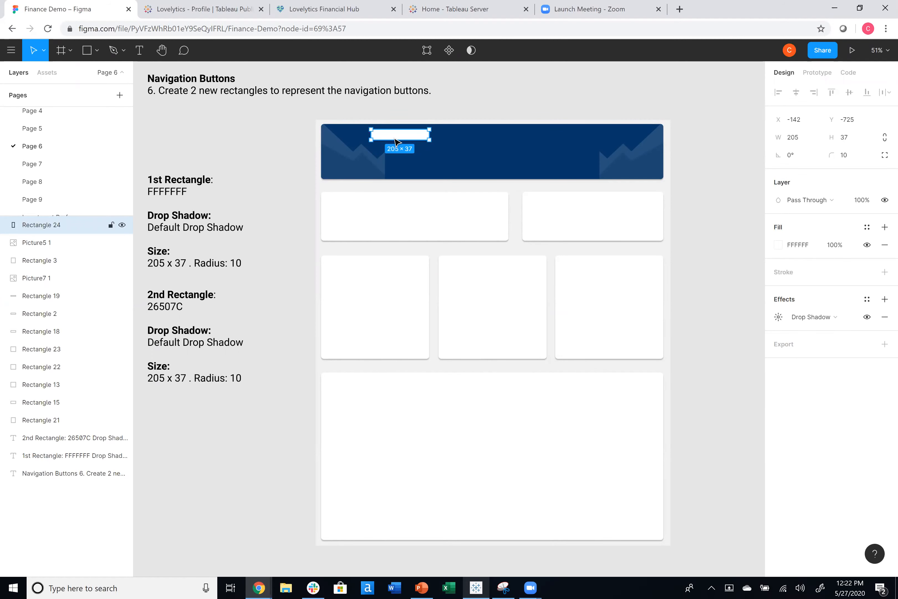
drag(396, 141, 595, 139)
key(ctrl+v)
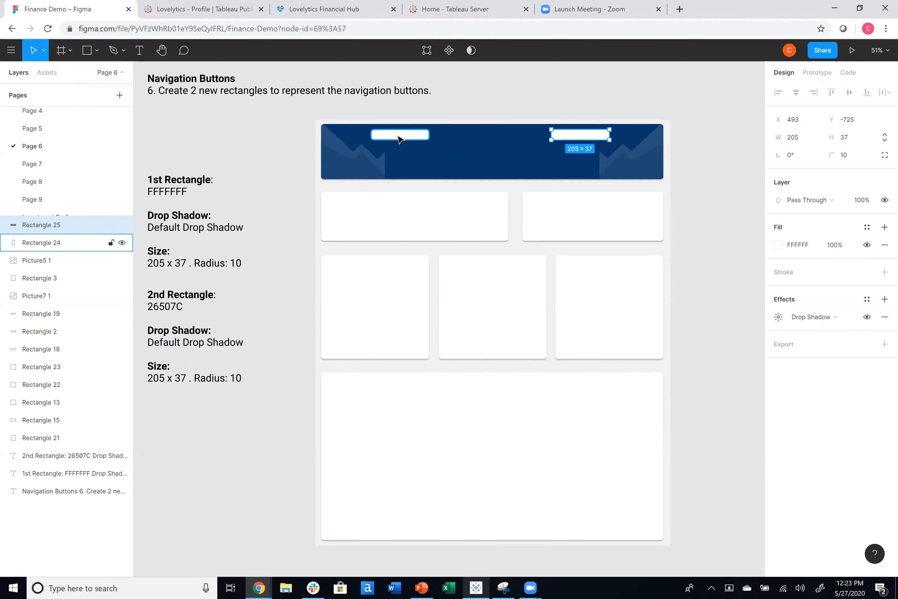
- Change the fill of the right-hand button rectangle to 26507C
click(804, 251)
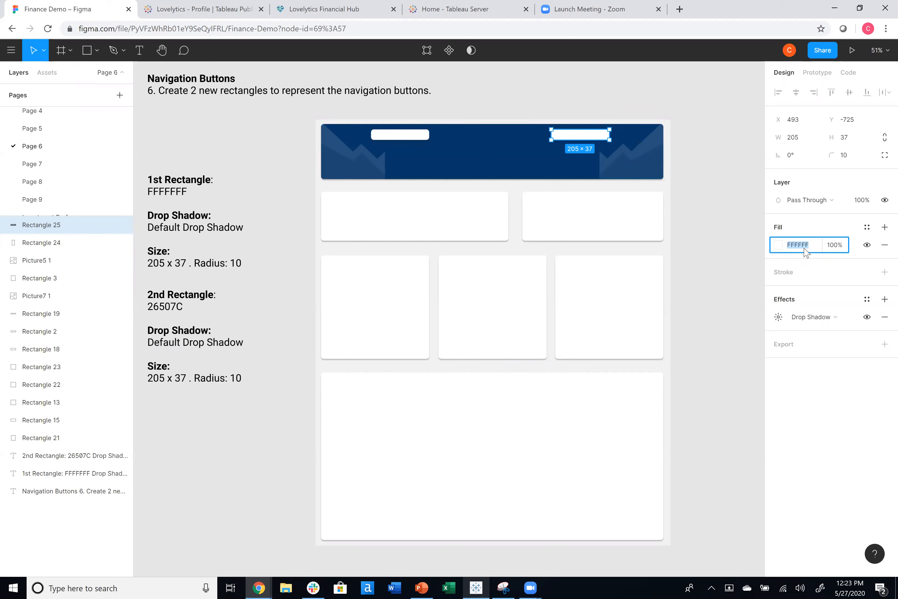
text(26507c)
key(Tab)
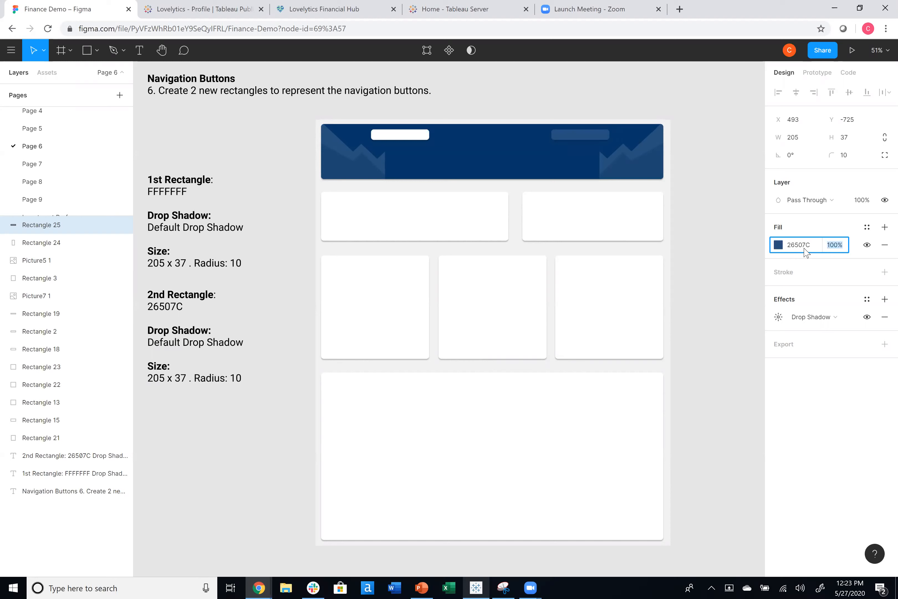
click(710, 225)
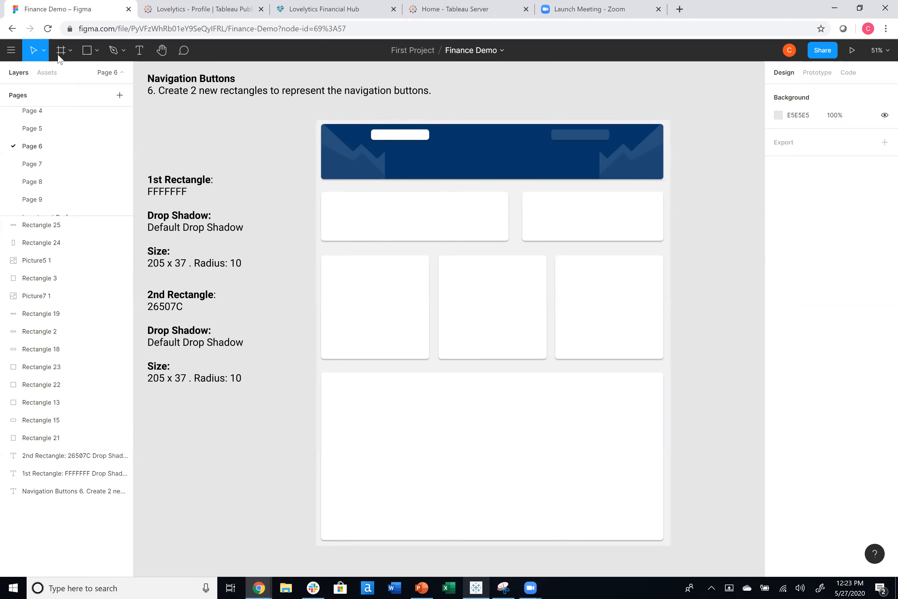
- Open Page 7 and draw a horizontal line about 580 long between the two navigation buttons in the header
click(55, 165)
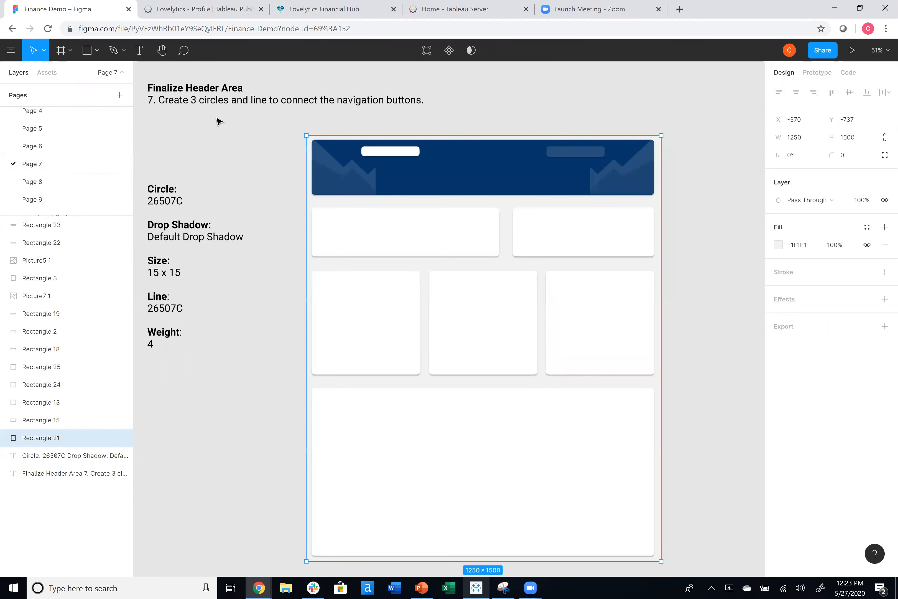
click(687, 225)
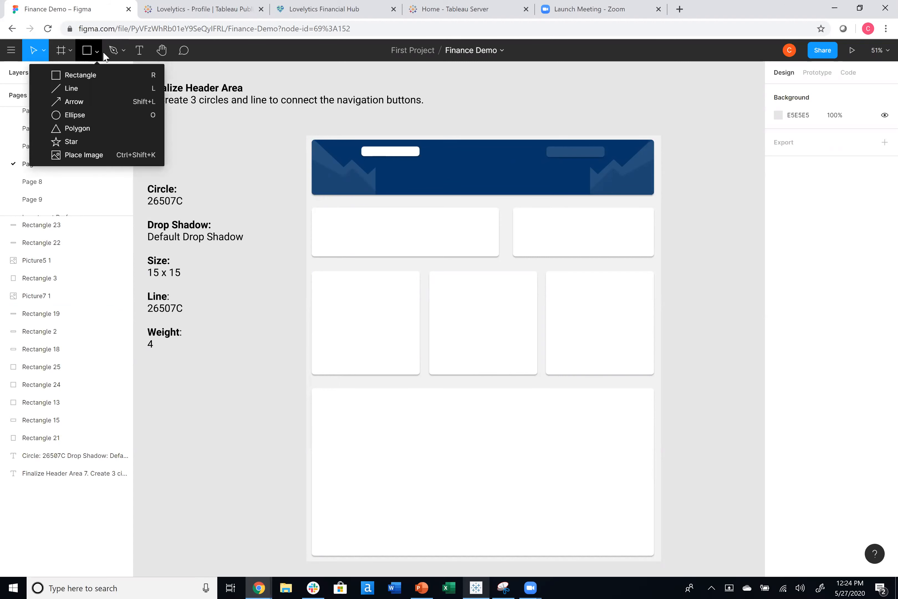
click(72, 88)
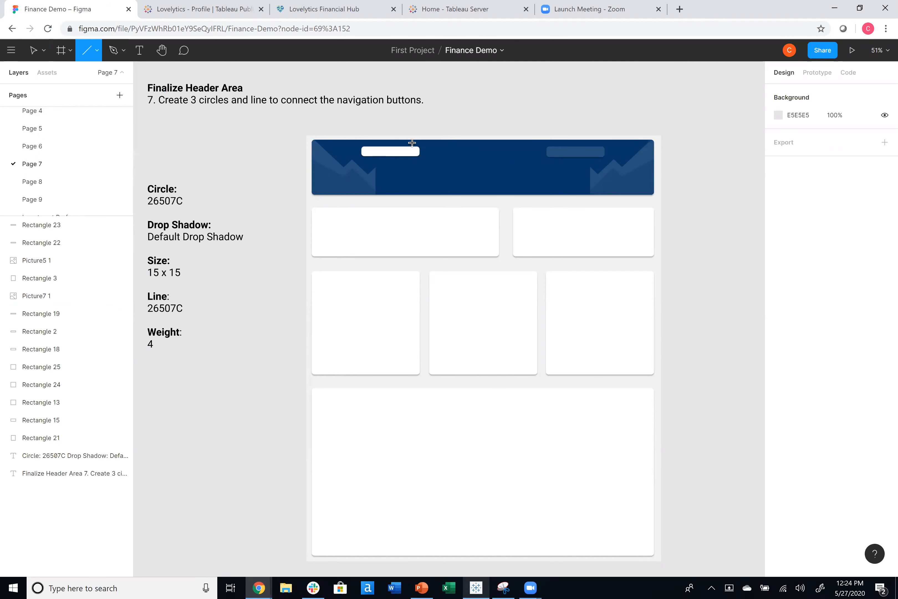
drag(397, 152, 562, 152)
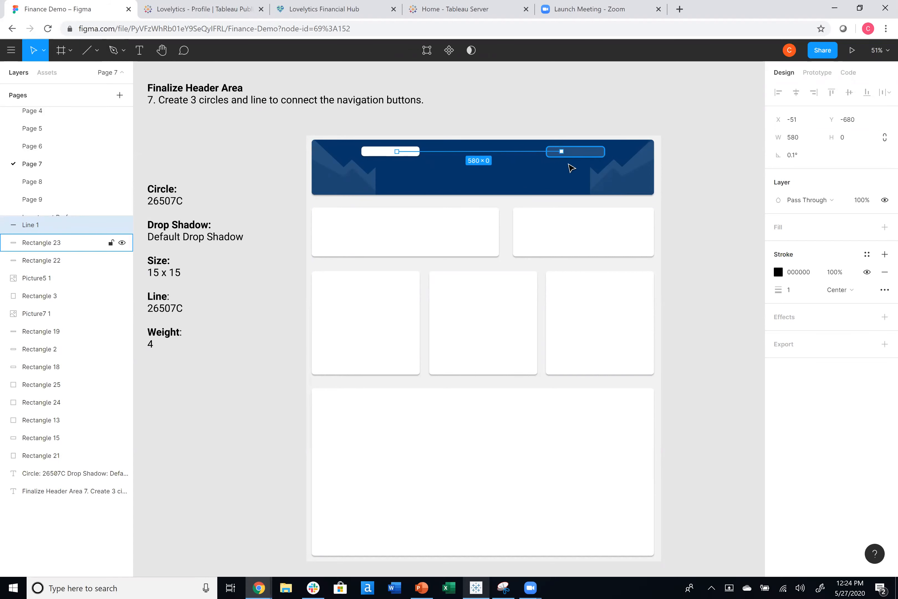
- Set the connecting line's stroke colour to 26507C and its weight to 2
click(803, 272)
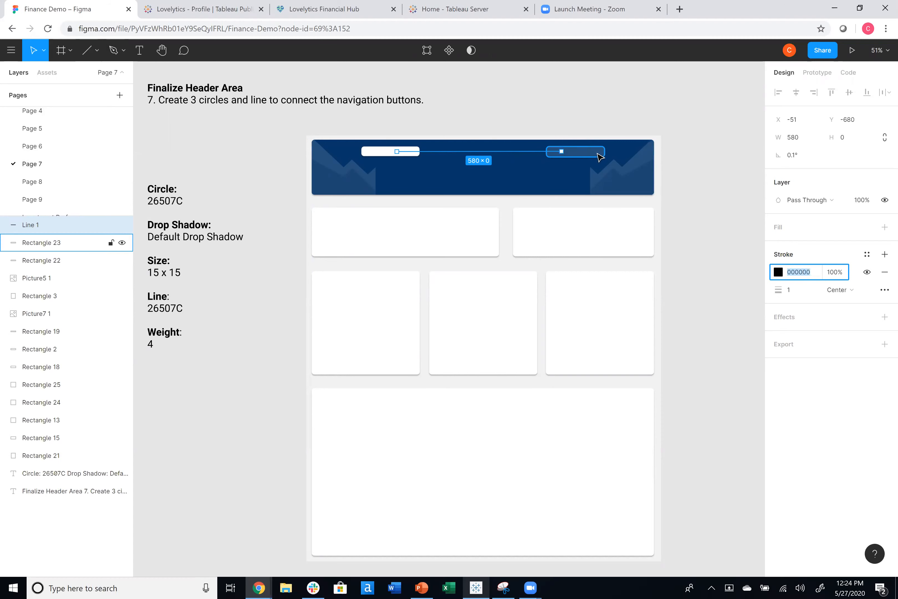
text(2650)
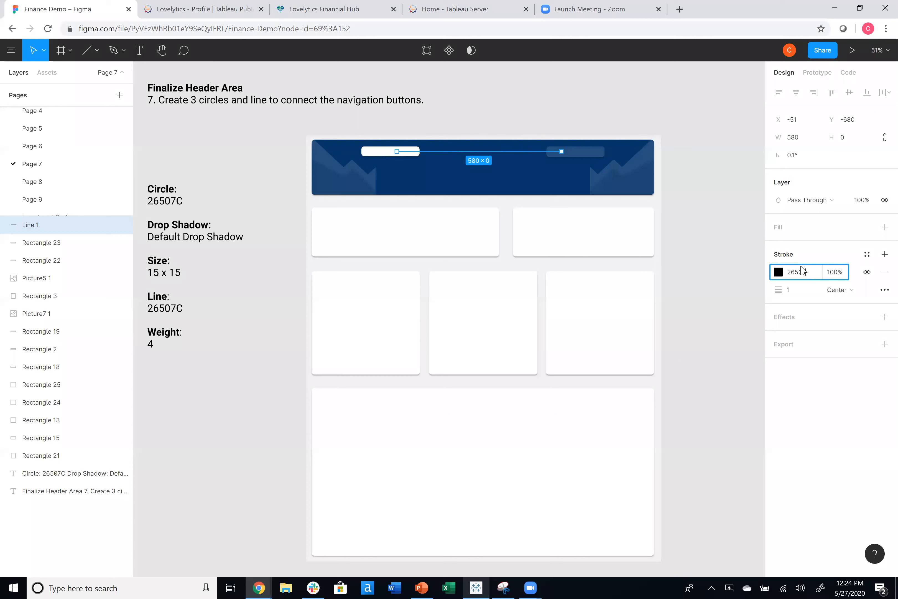
text(7C)
key(Return)
click(789, 293)
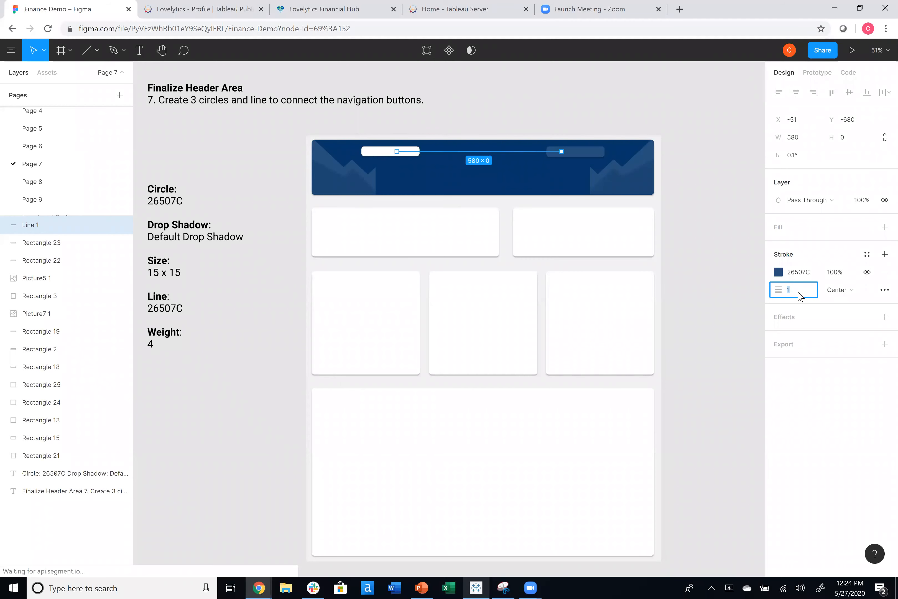
key(Tab)
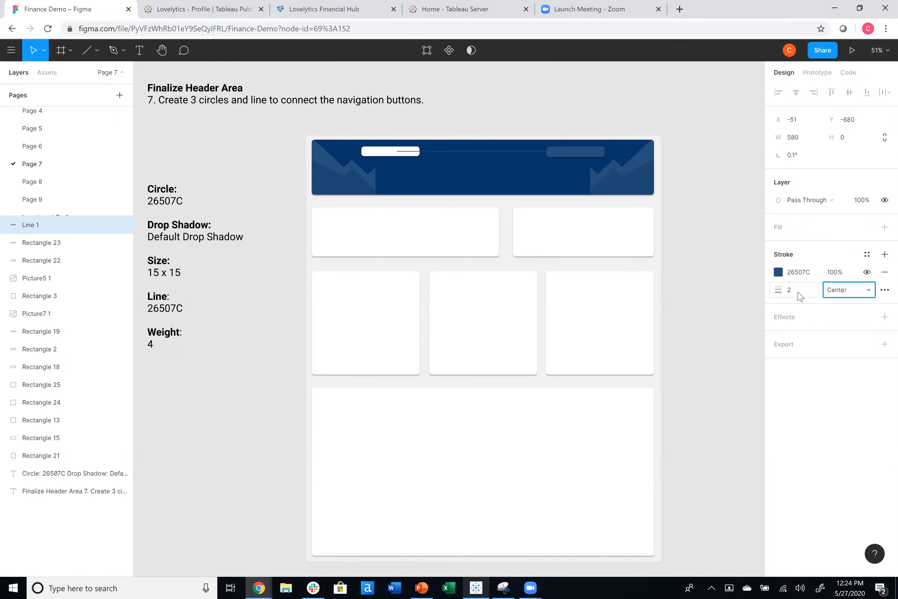
key(Escape)
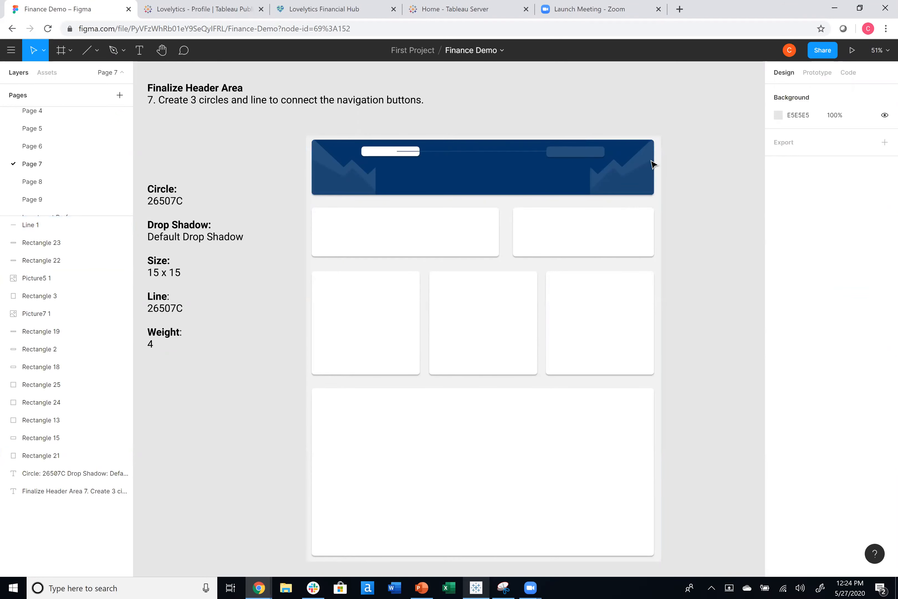
- Bring the blue and white navigation button rectangles to the front, over the ends of the connecting line
click(575, 152)
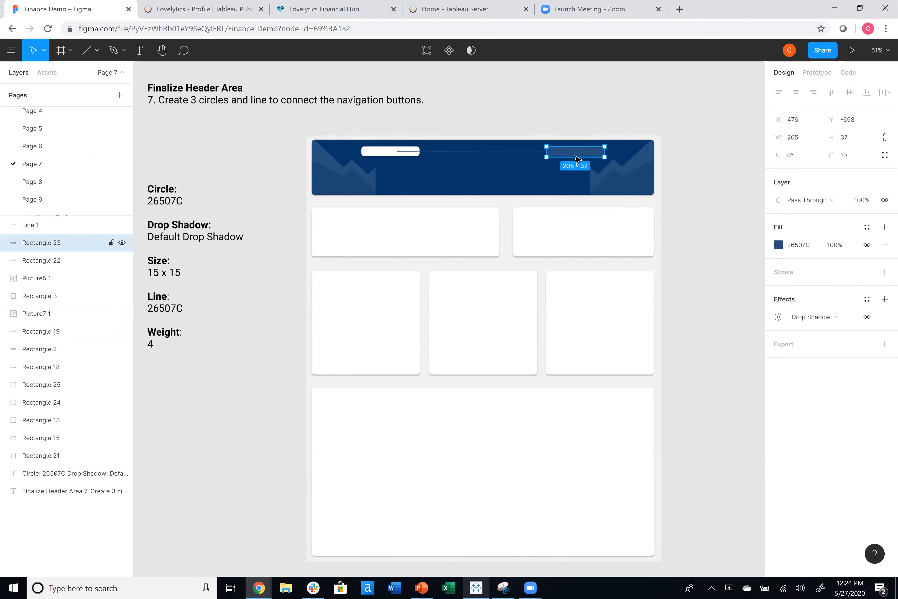
right_click(574, 154)
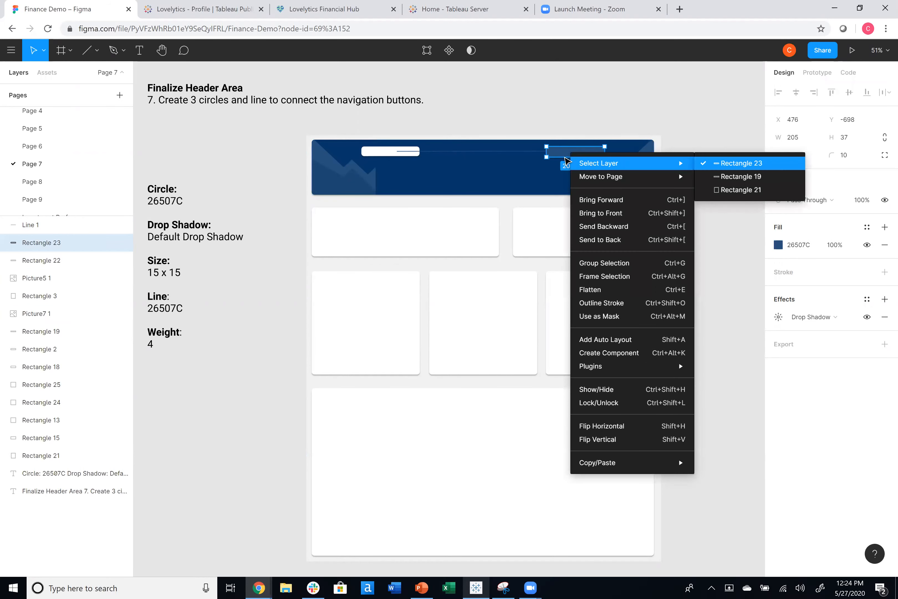
click(597, 213)
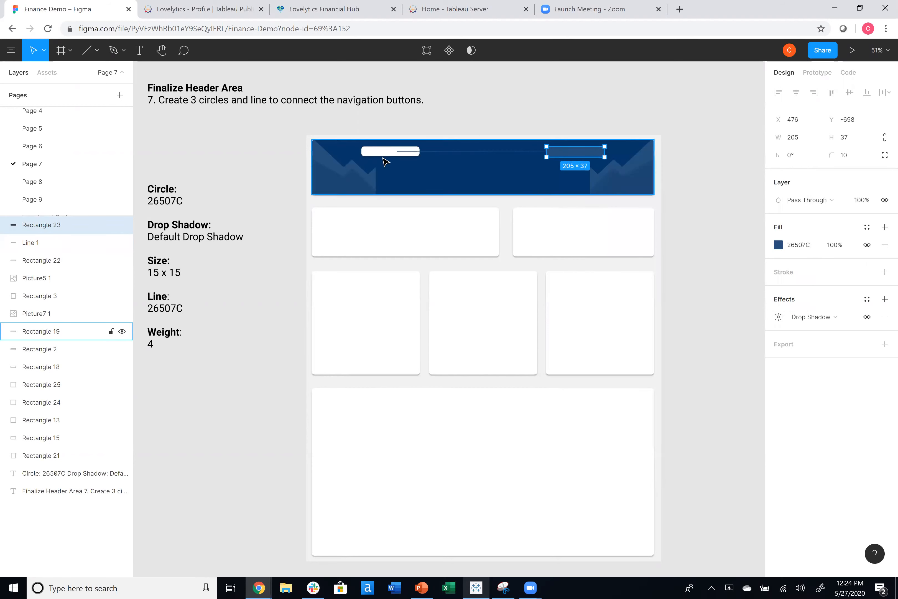
click(392, 151)
right_click(394, 153)
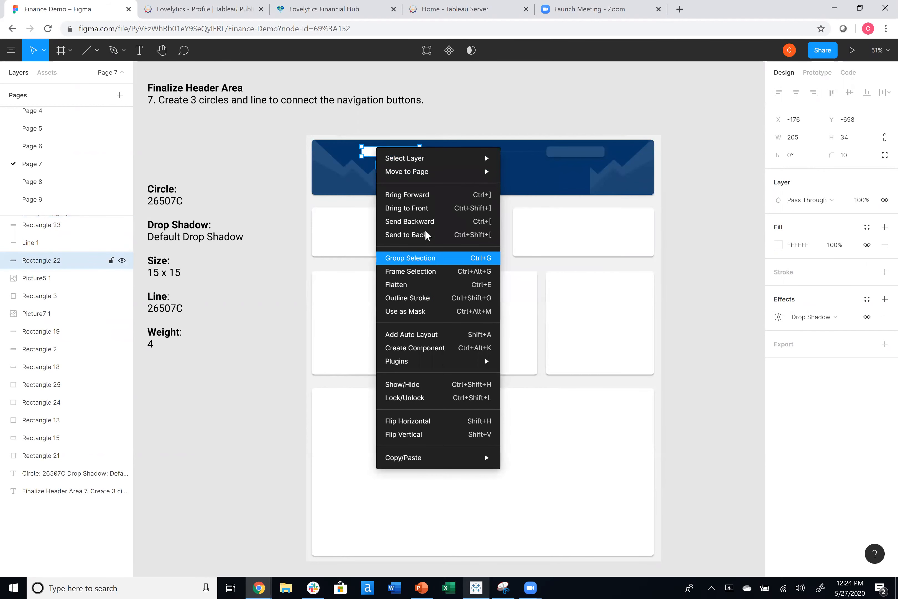
click(410, 208)
click(683, 204)
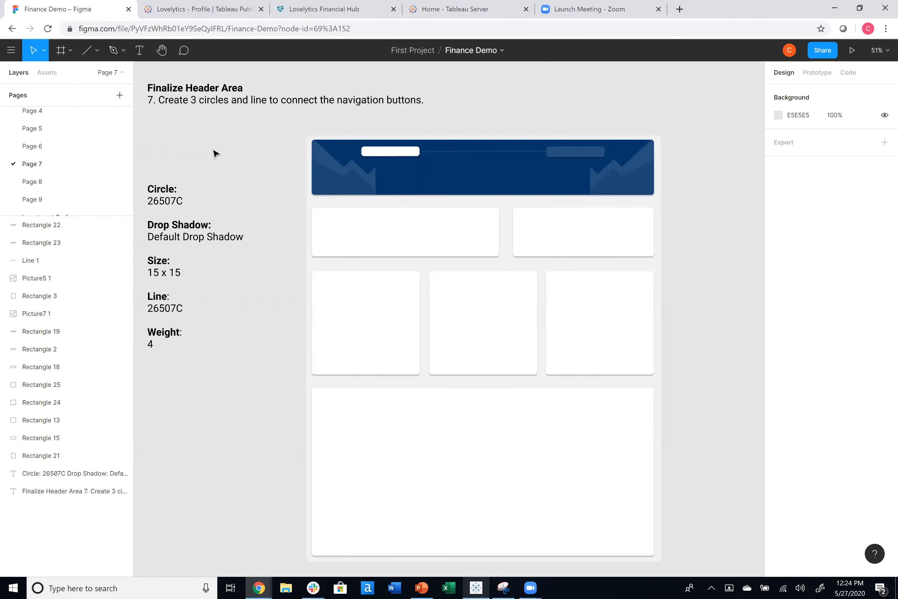
- Draw an ellipse about 49 x 42 in the empty canvas area above the template
click(97, 50)
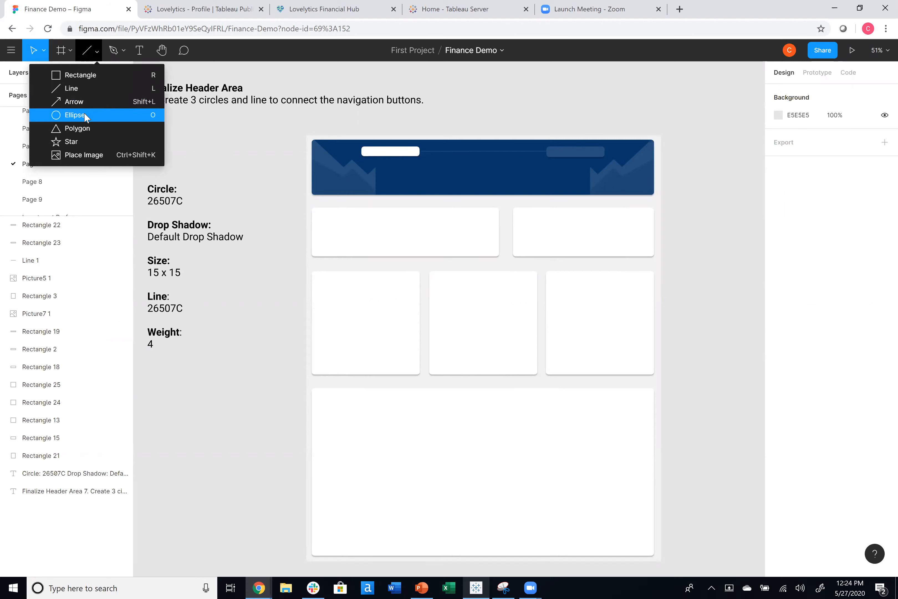
click(75, 115)
drag(503, 95, 481, 99)
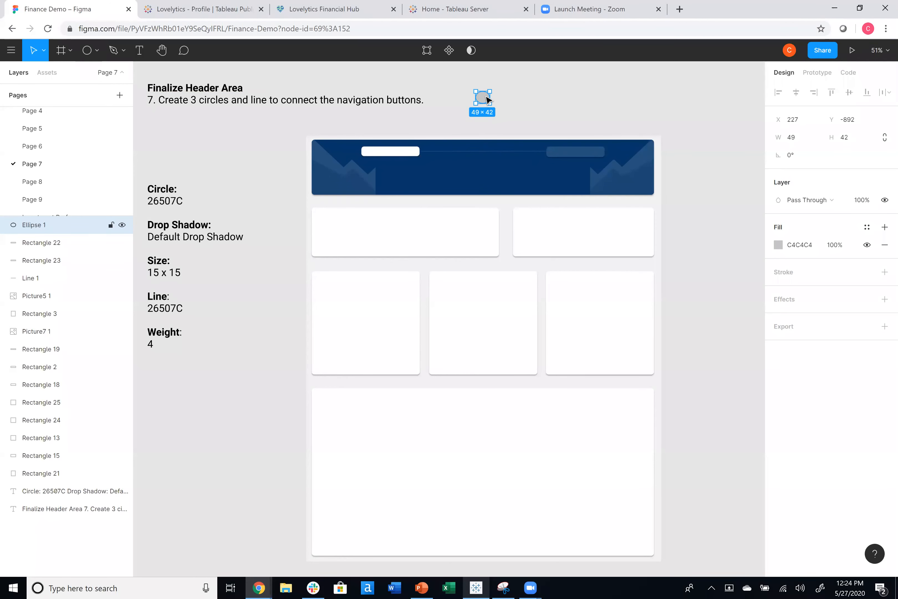
- Try to size the ellipse to 15 x 15, constraining its proportions before entering the height
click(799, 140)
text(15)
key(Tab)
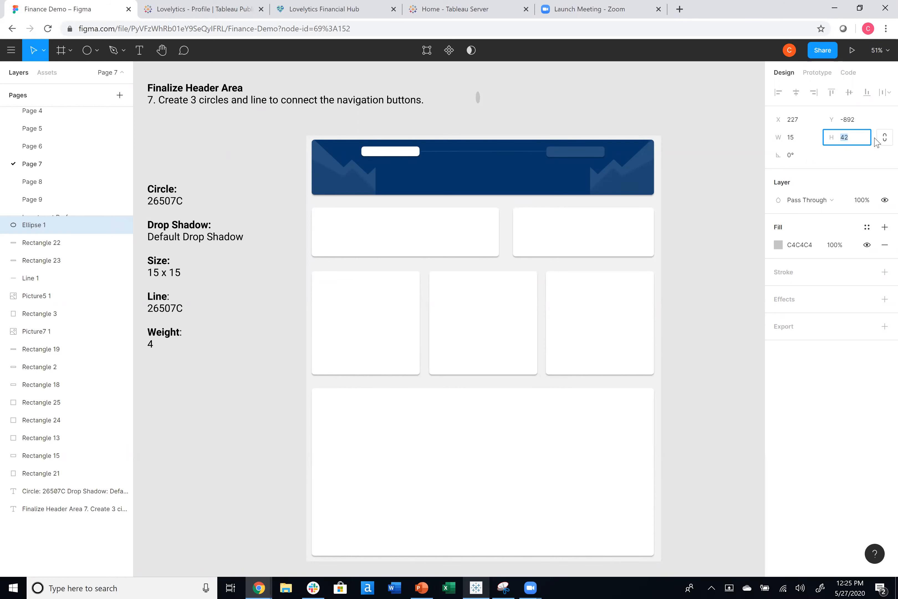
click(884, 138)
text(15)
key(Return)
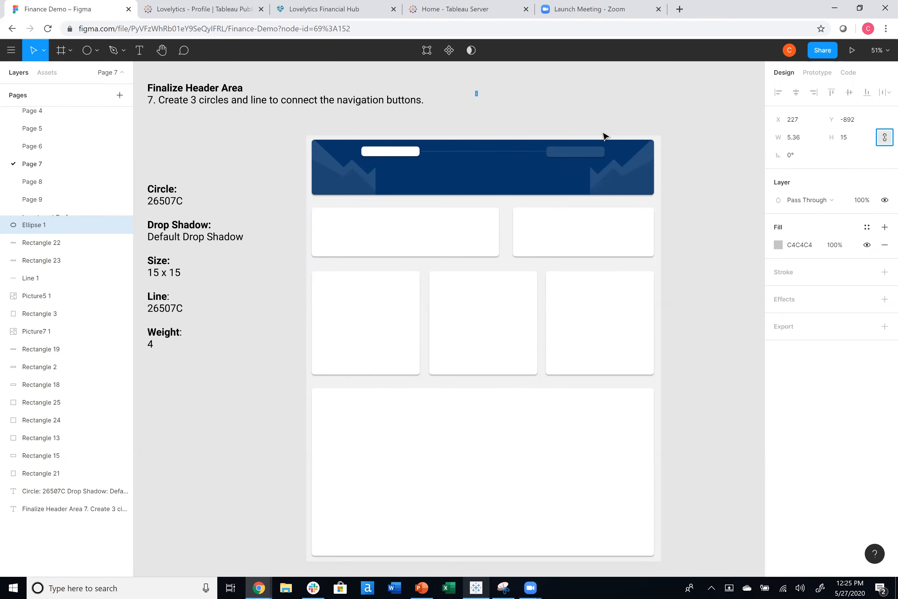
- Set the ellipse's width to 15 so that it is a 15 x 15 circle
click(793, 138)
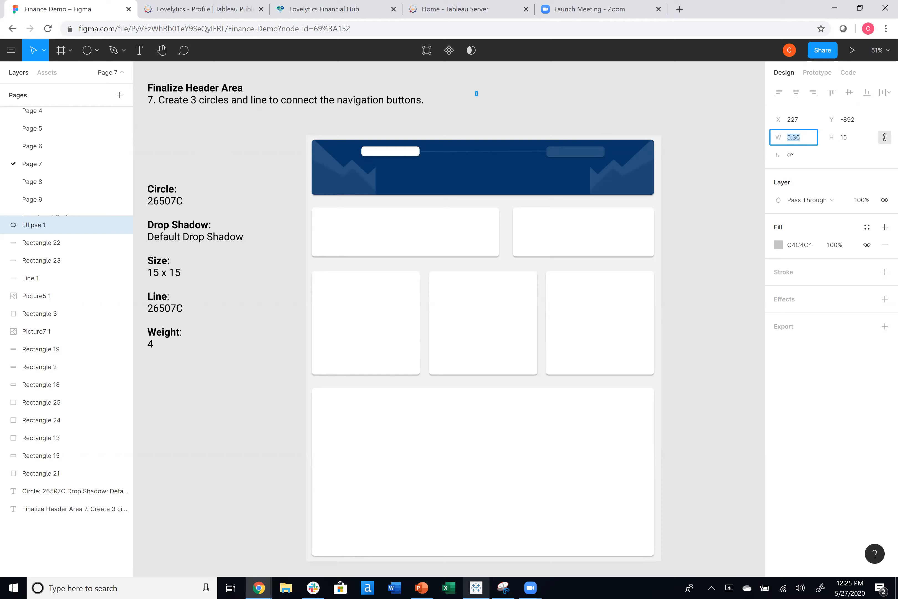
text(15)
key(Tab)
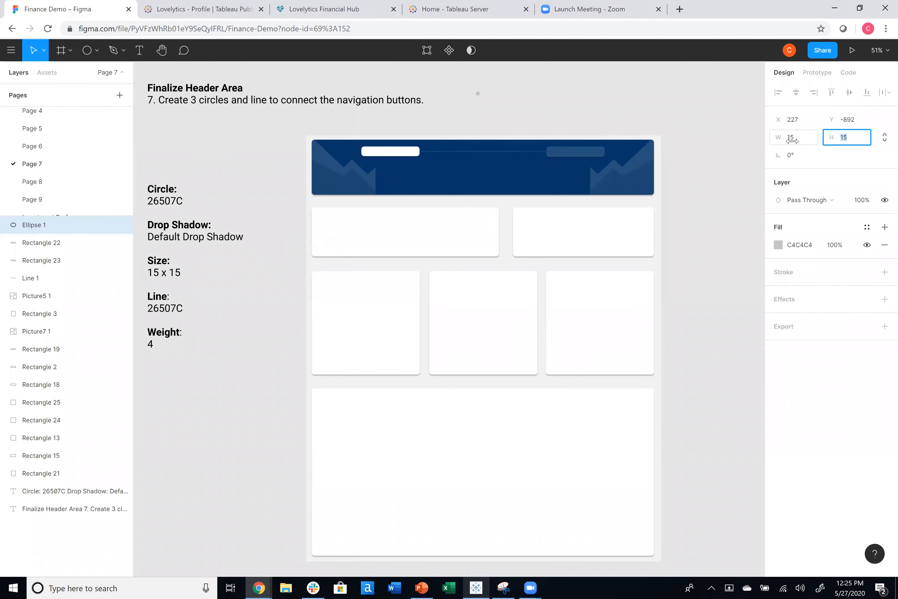
- Fill the circle above the template with 26507C and add the default drop shadow to it
click(587, 111)
click(477, 94)
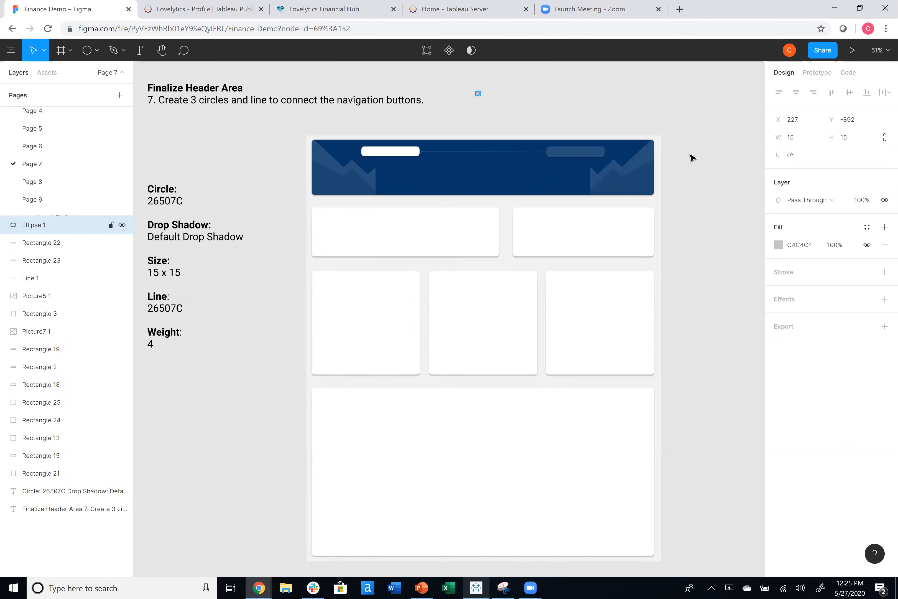
click(778, 245)
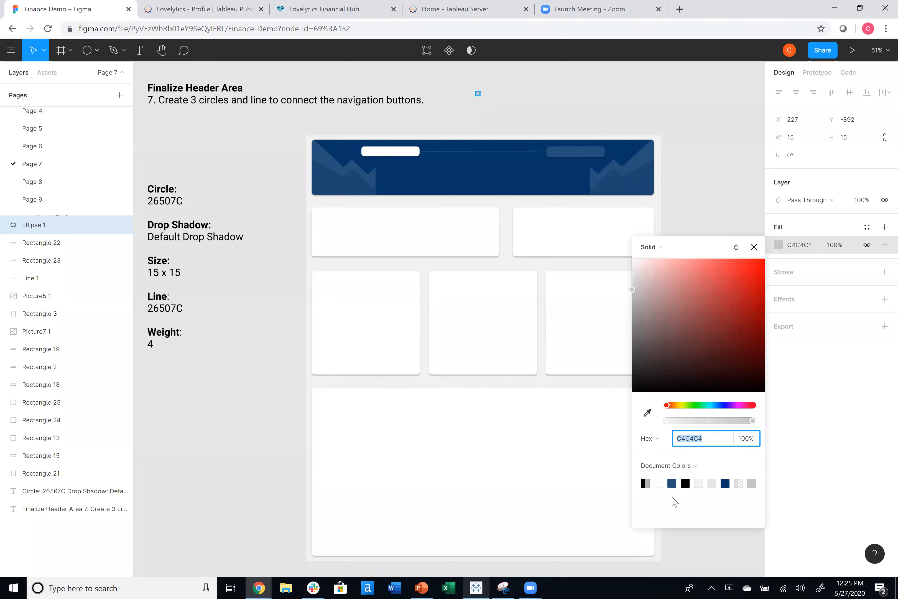
click(672, 482)
click(810, 340)
click(790, 303)
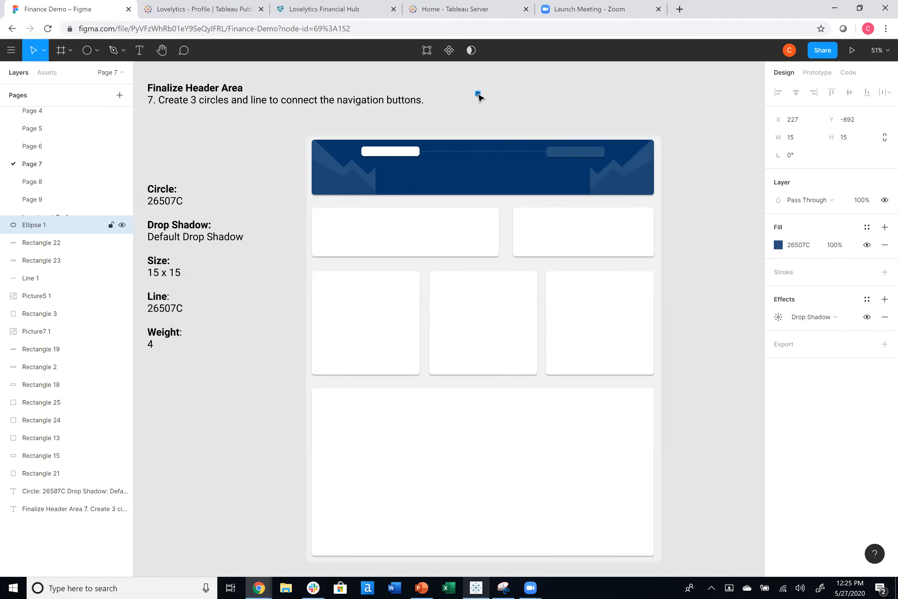
- Move the circle onto the header's connecting line and add two pasted copies of it, spaced 83 apart along the line
drag(478, 94, 449, 151)
click(715, 205)
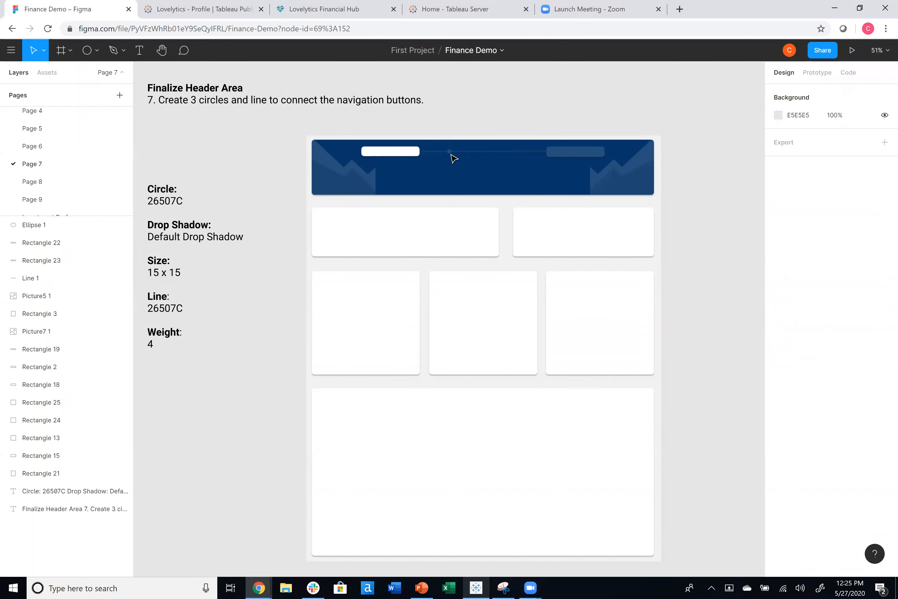
click(448, 152)
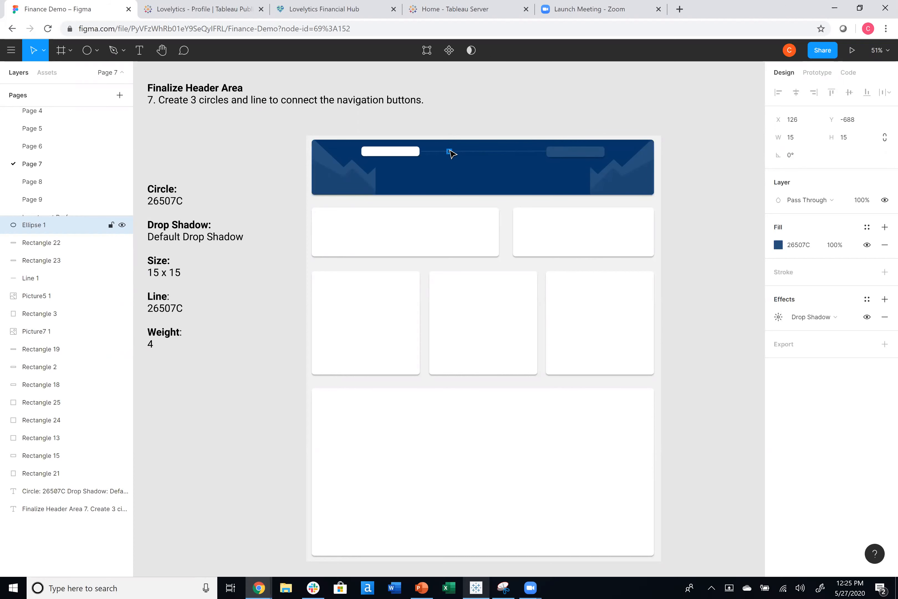
key(ctrl+v)
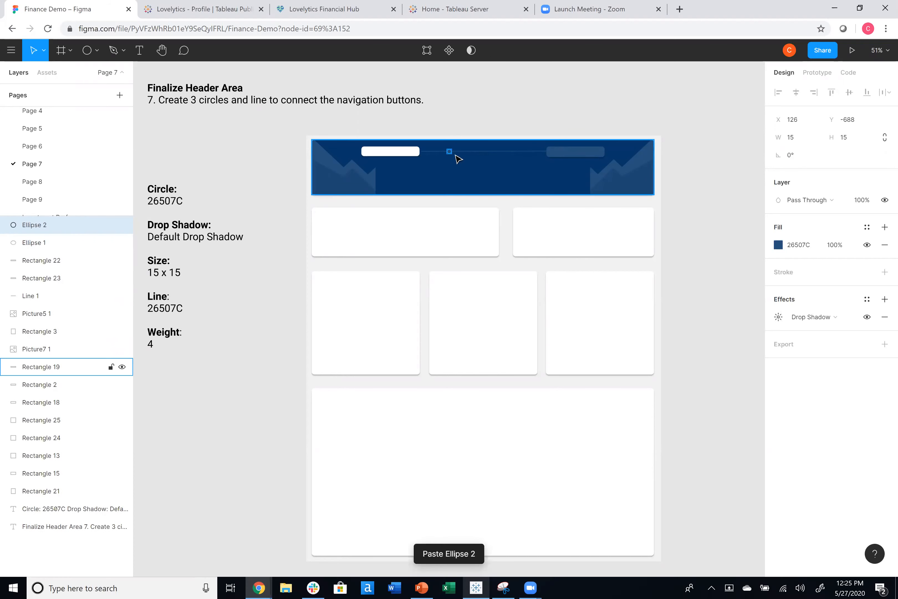
drag(450, 154, 506, 152)
key(ctrl+v)
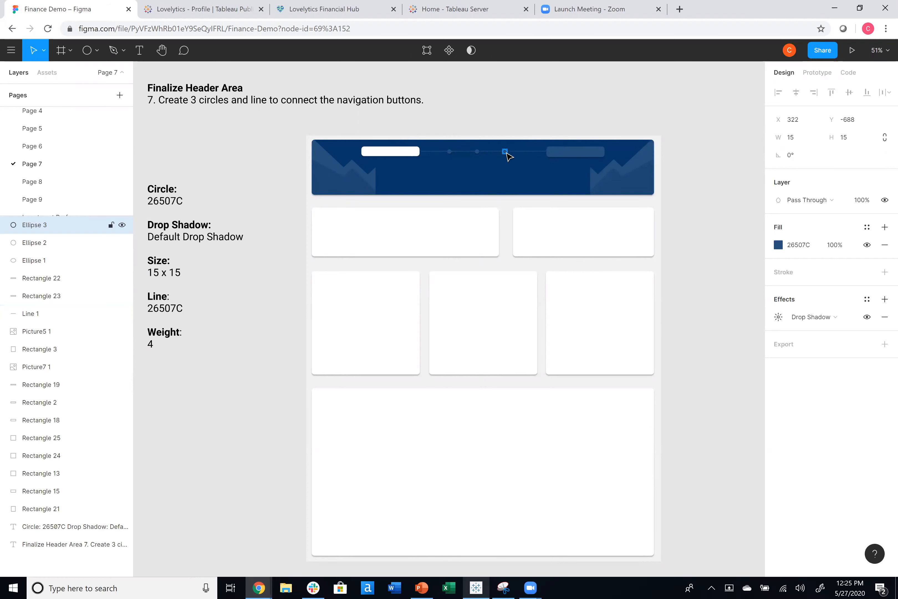
- Select all three circles and shift them together to the middle of the line between the two navigation buttons
shift+click(476, 153)
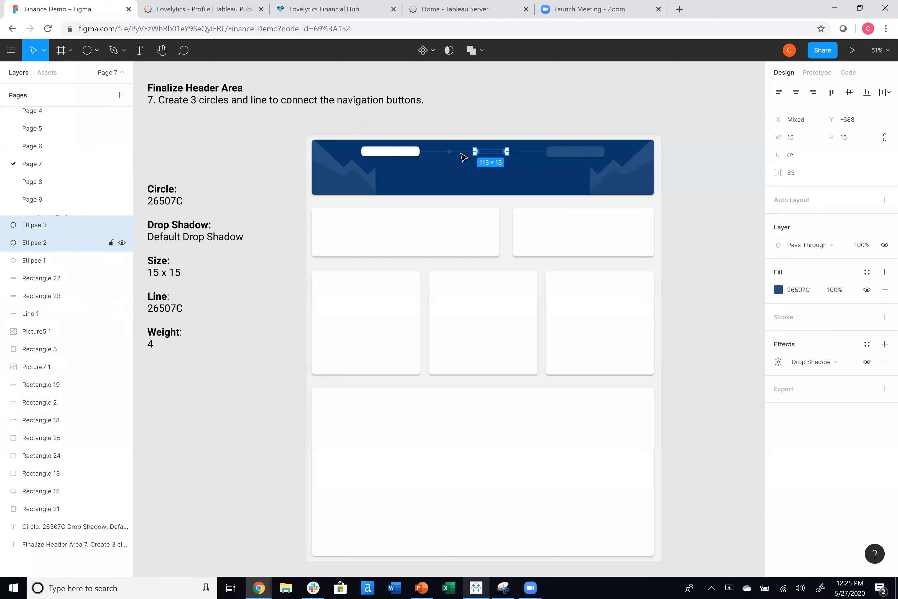
shift+click(449, 153)
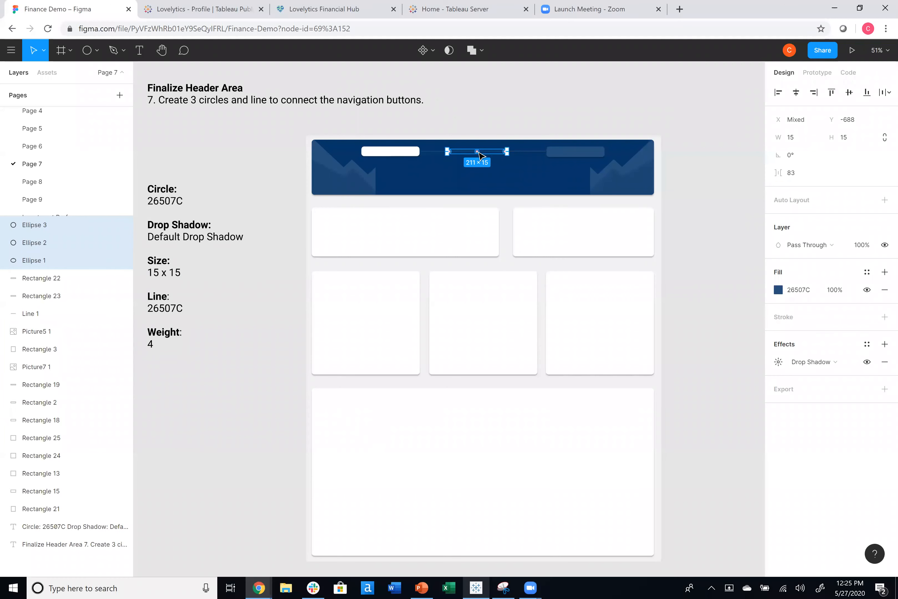
drag(480, 154, 483, 152)
click(682, 198)
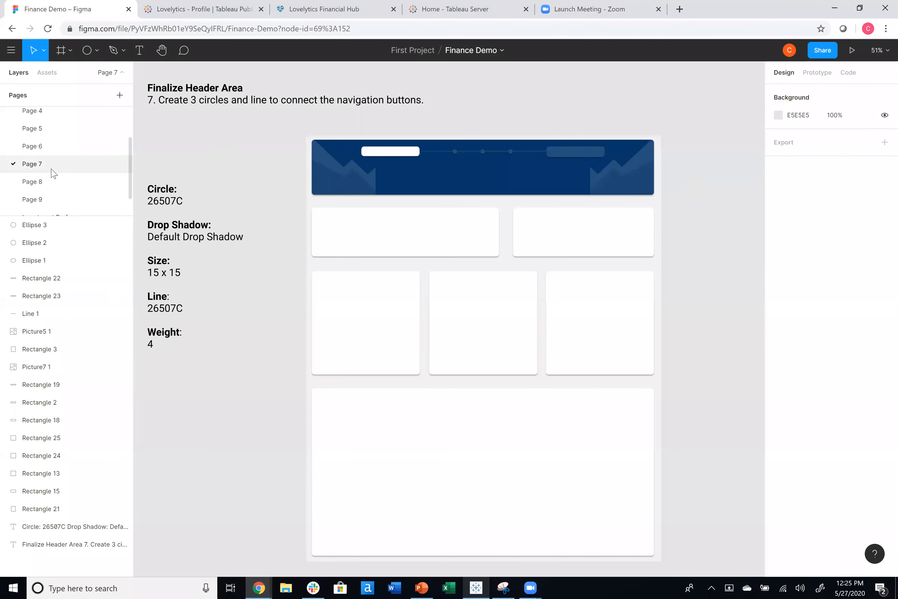
- Review the instructions on Page 8 and Page 9 for adding the logo, duplicating the page and exporting
click(48, 187)
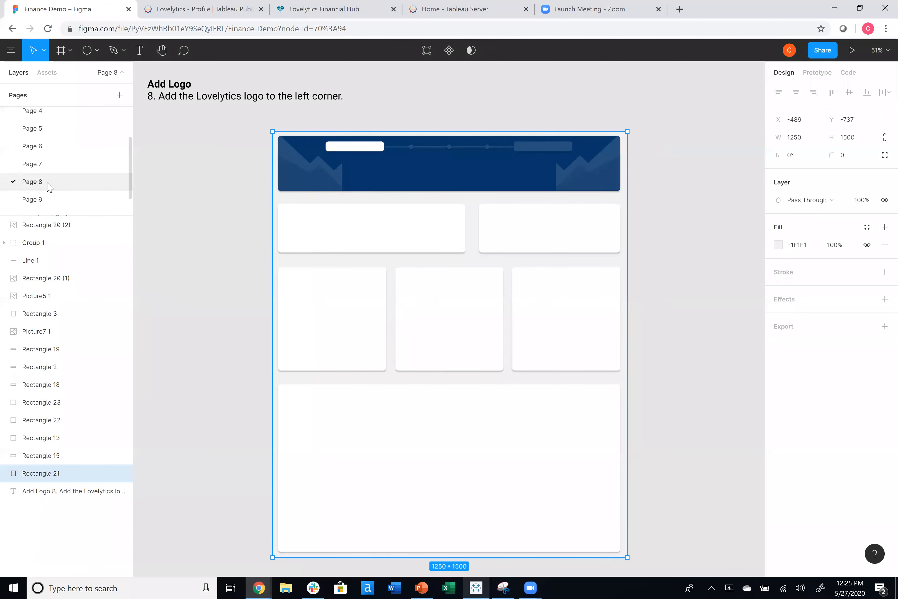
click(51, 201)
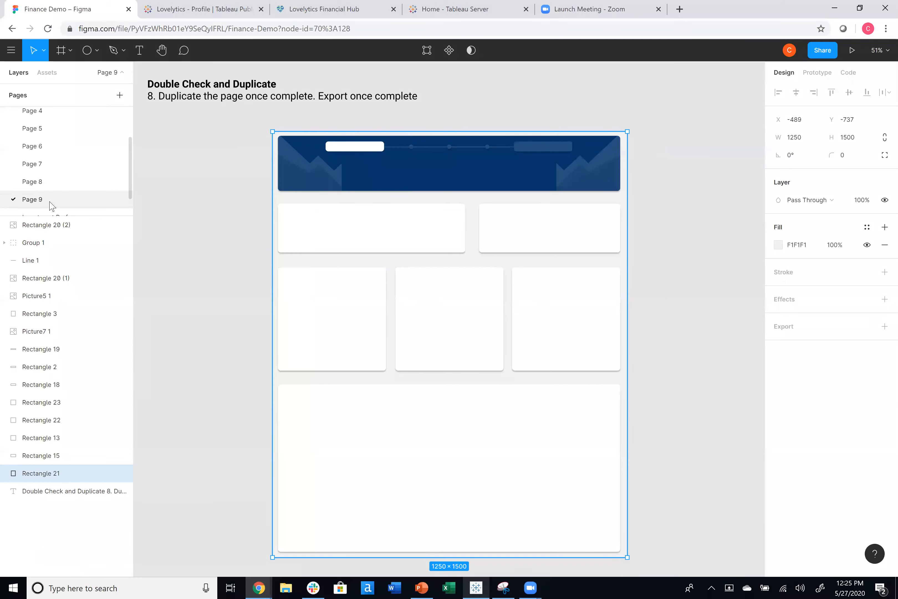
click(201, 194)
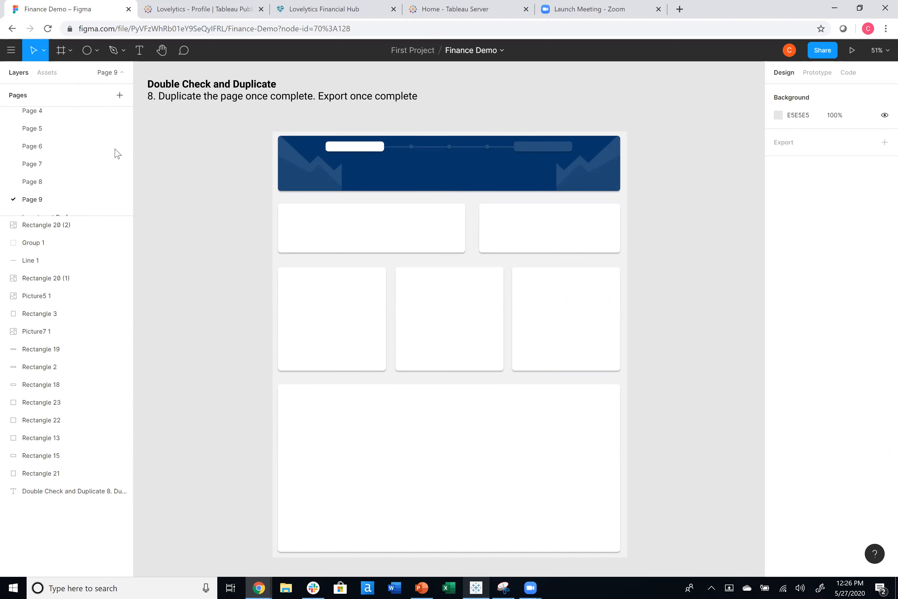
- Compare the header and card layouts of the Investment Performance and Investment Comparison pages
scroll(62, 164, down, 2)
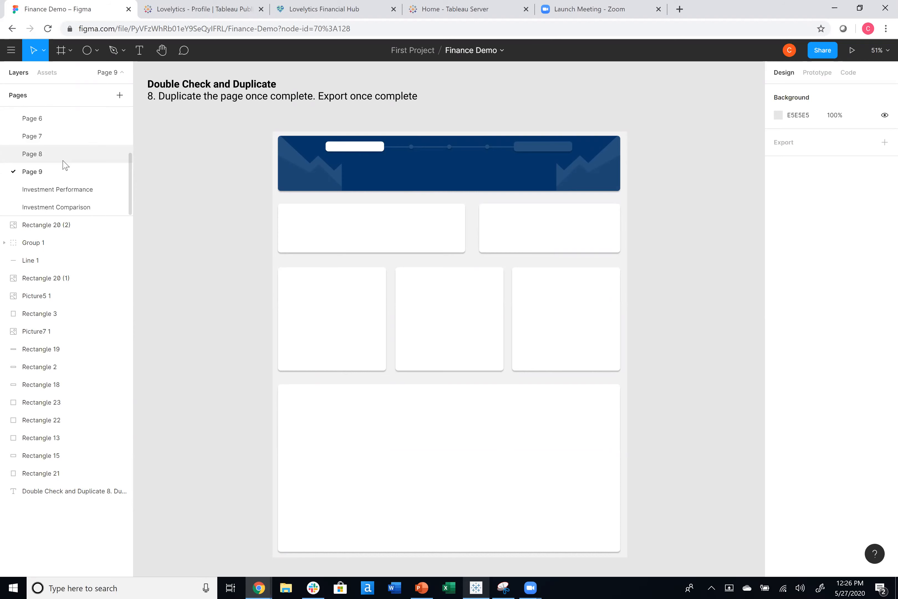
click(60, 189)
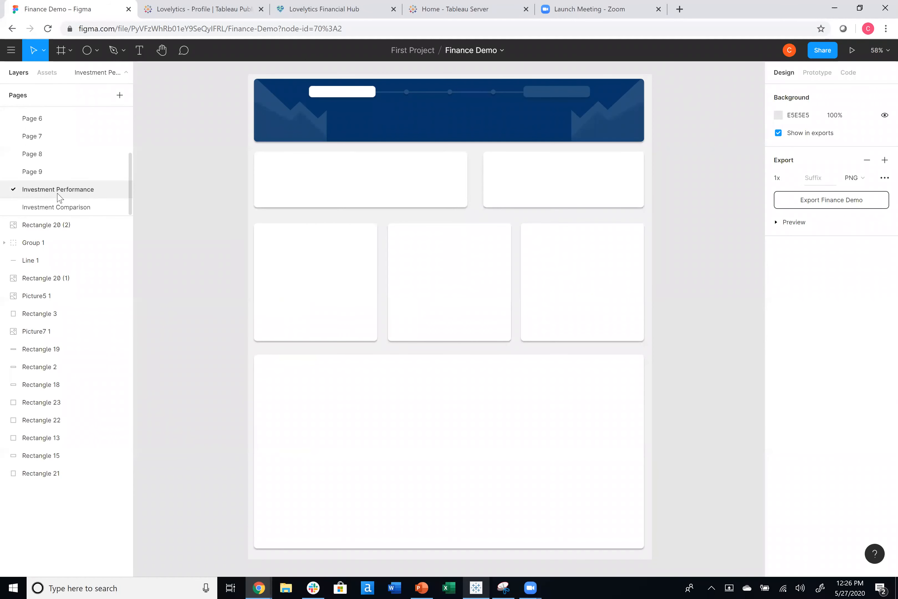
click(49, 207)
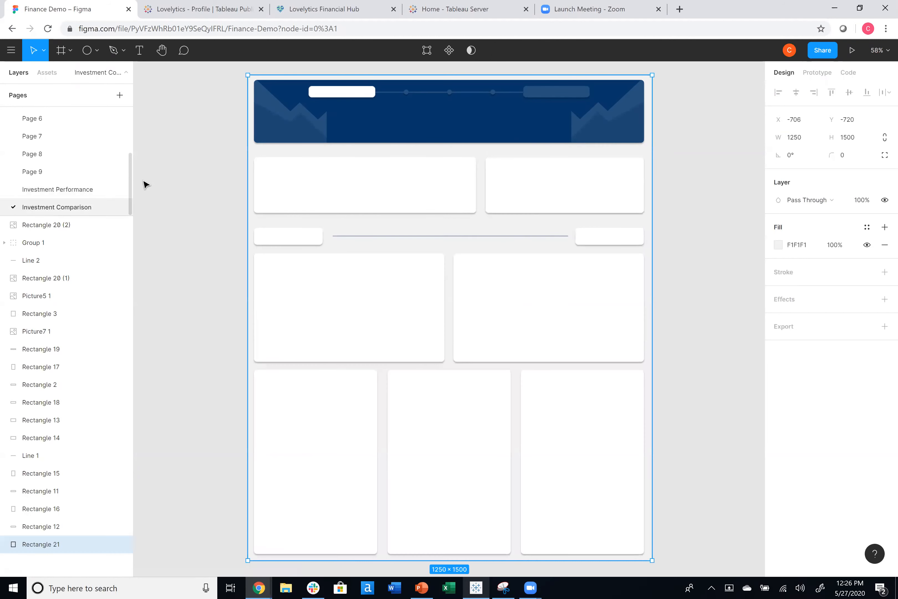
click(170, 174)
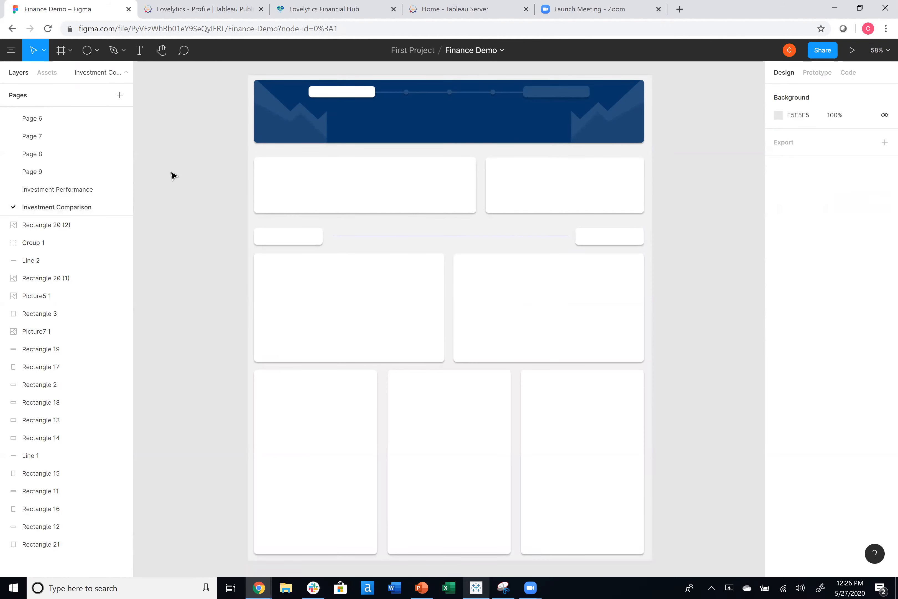
click(74, 190)
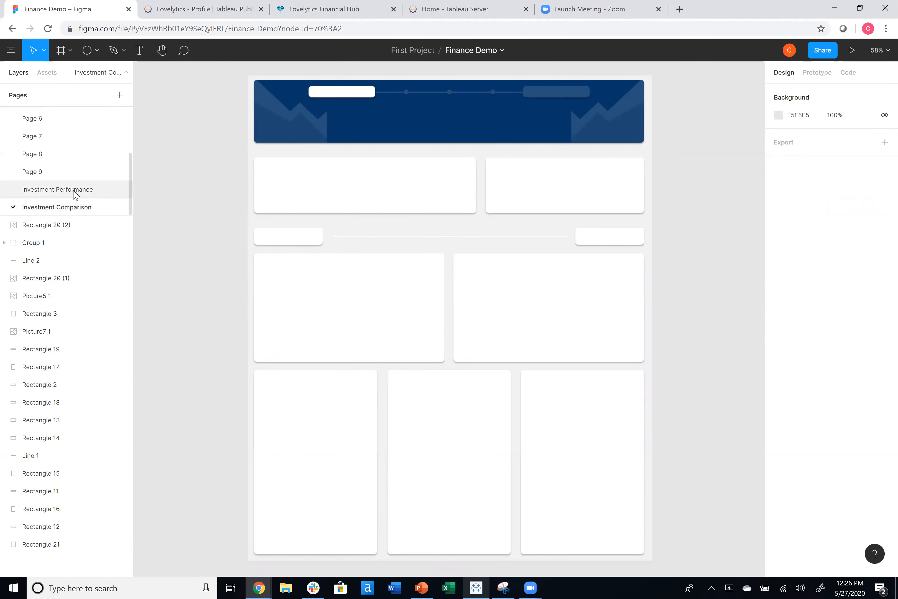
click(71, 209)
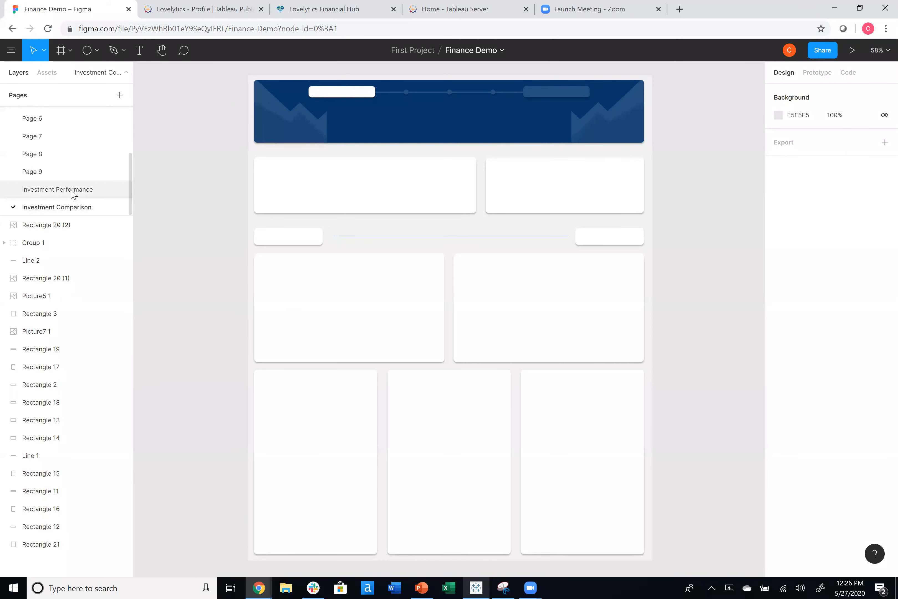
click(72, 192)
click(76, 202)
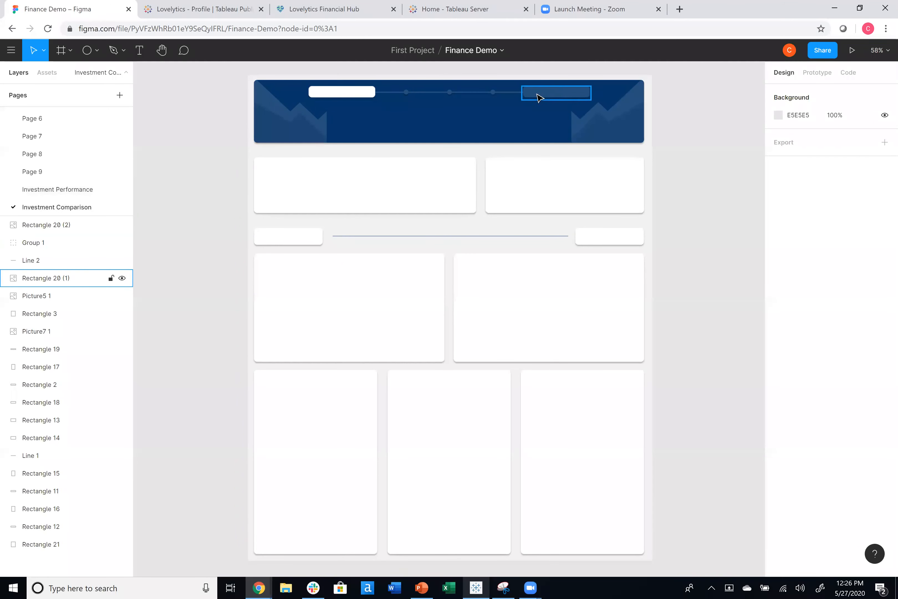
click(570, 94)
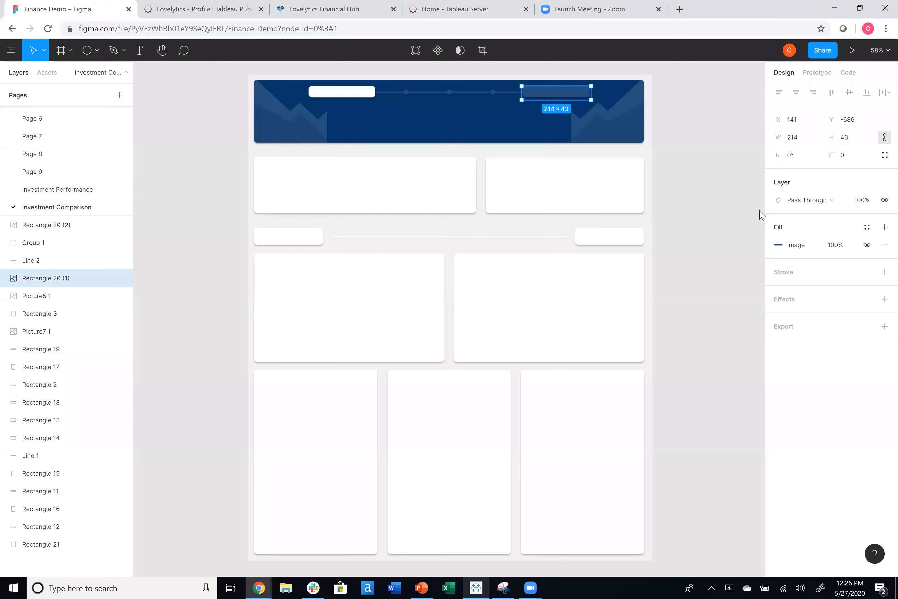
- On the Investment Performance page, swap the white and blue navigation buttons between the two ends of the connecting line
click(52, 193)
drag(358, 93, 493, 123)
drag(547, 96, 327, 98)
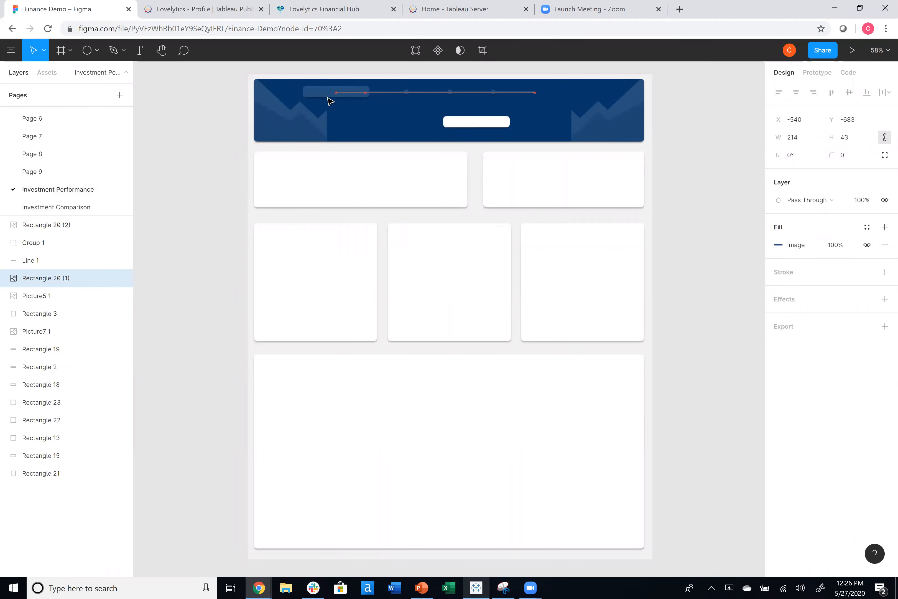
drag(476, 124, 567, 98)
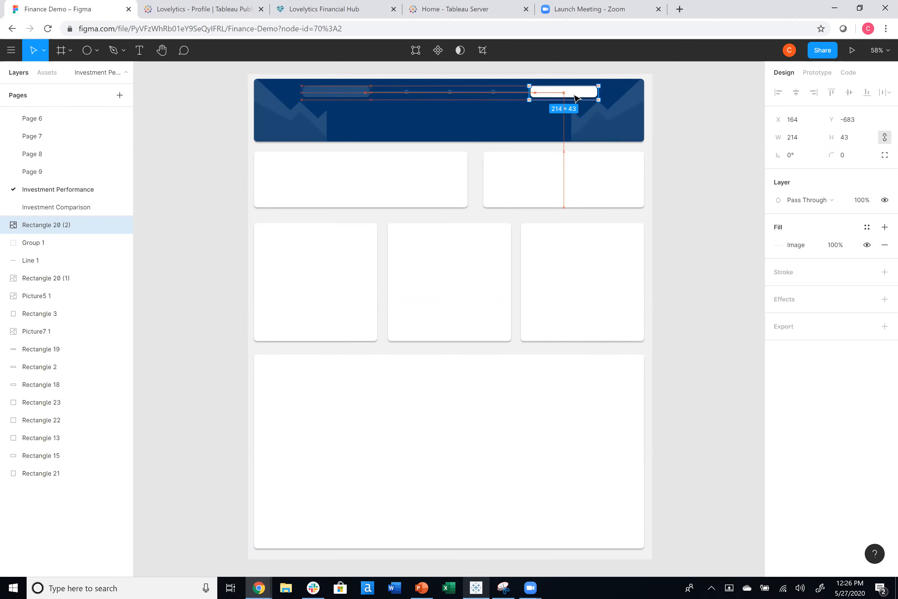
click(693, 151)
- Alternate between the Investment Comparison and Investment Performance pages to compare their navigation button order
click(65, 207)
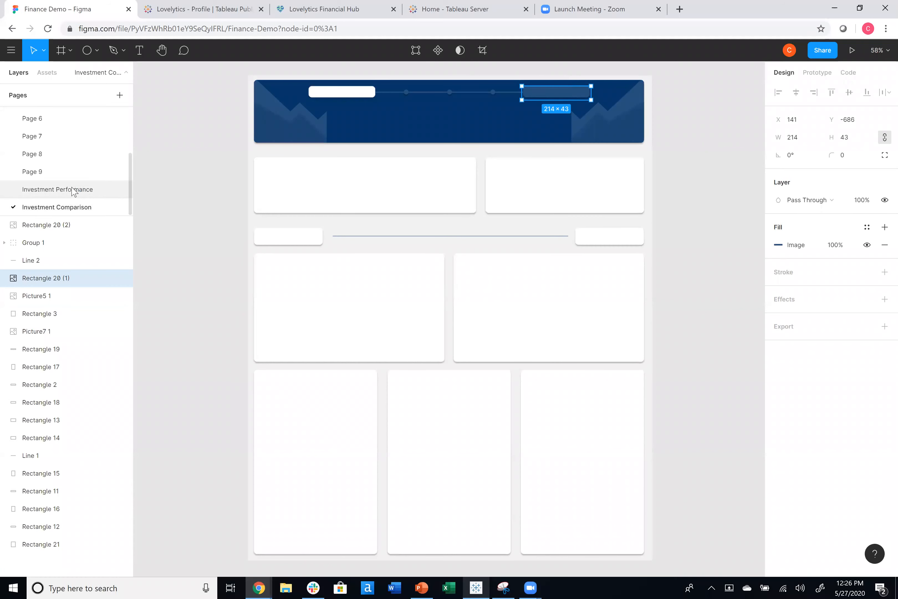
click(74, 189)
click(68, 205)
click(73, 189)
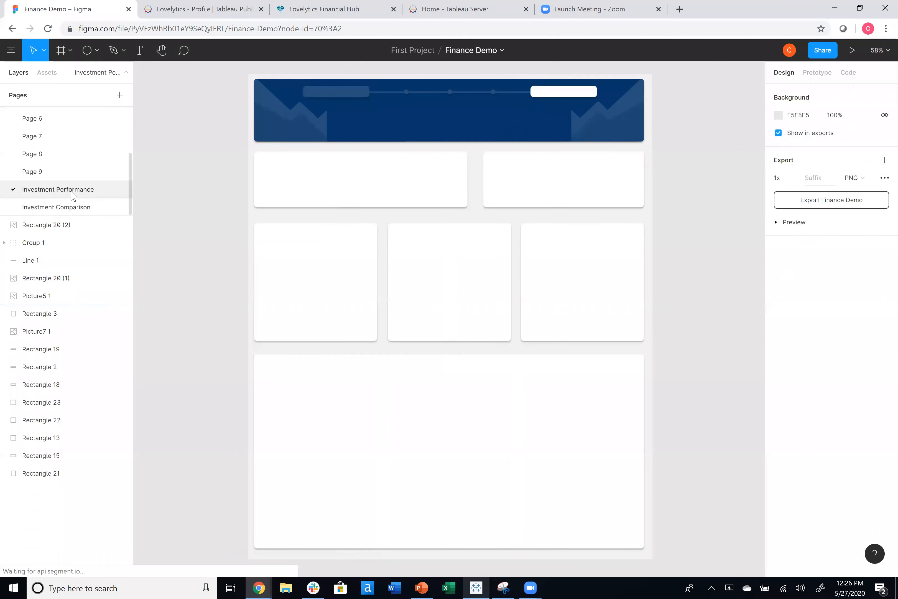
click(71, 207)
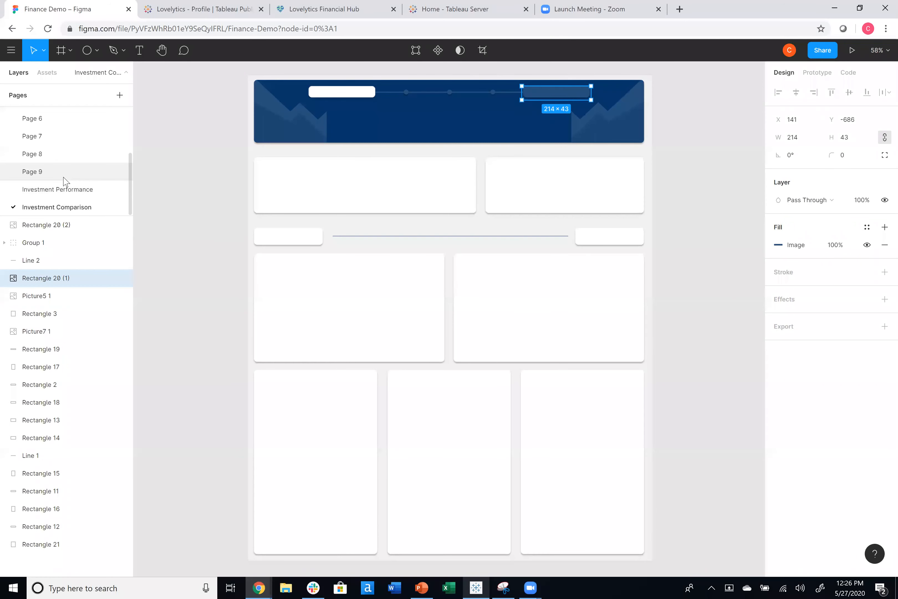
click(156, 160)
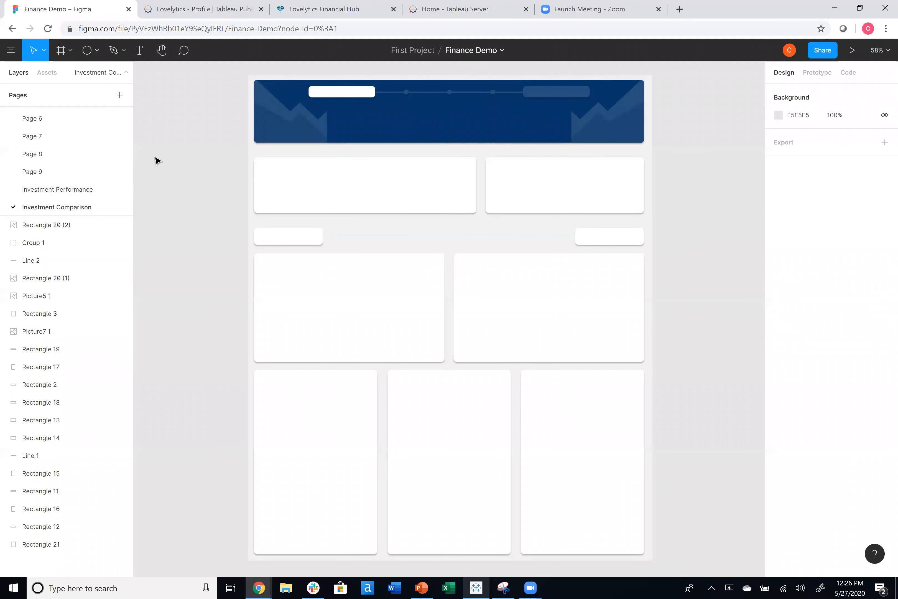
- Paste a copy of the blue navigation button in place on the Investment Comparison page
click(342, 98)
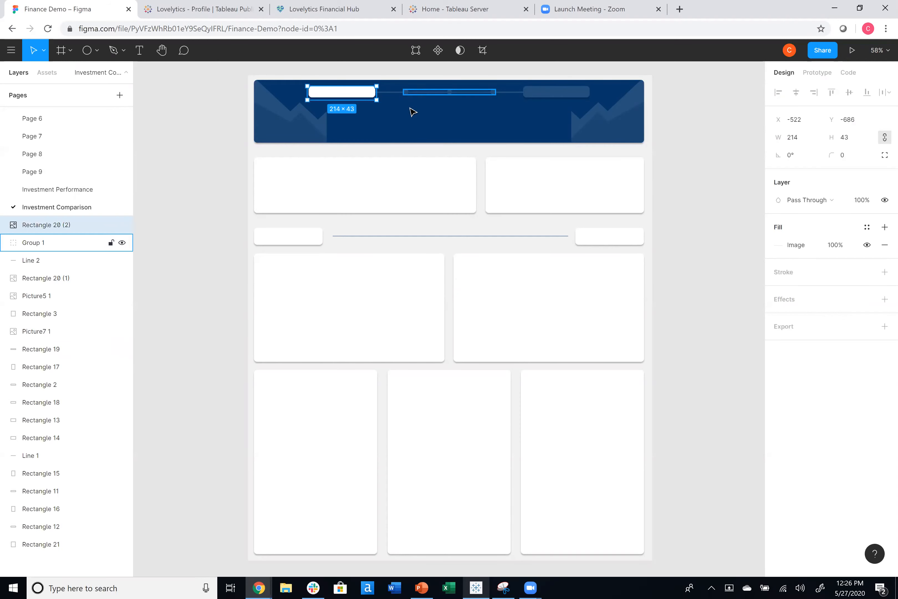
click(554, 99)
key(ctrl+v)
- Try pasting the copied blue navigation button onto the Investment Performance page, and undo the paste
click(64, 188)
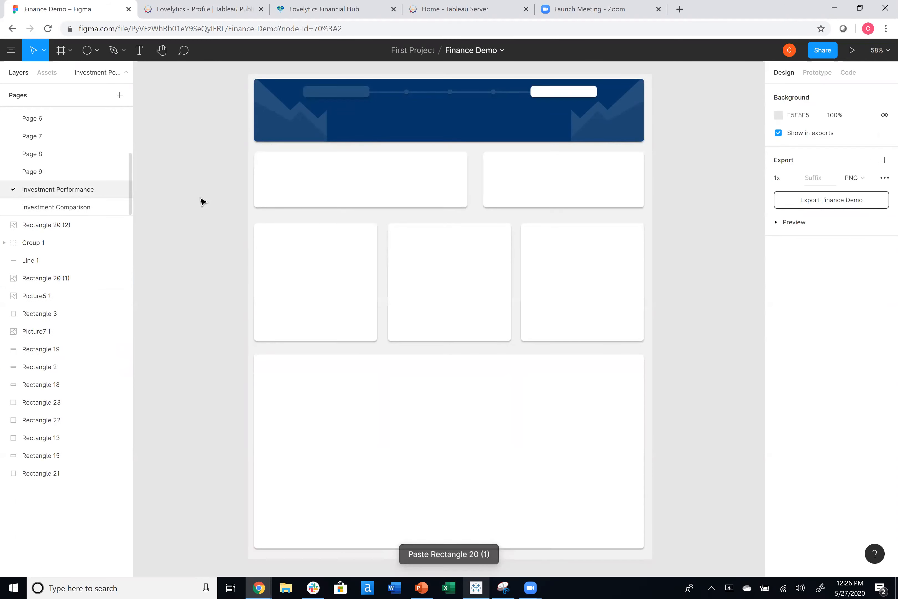
key(ctrl+v)
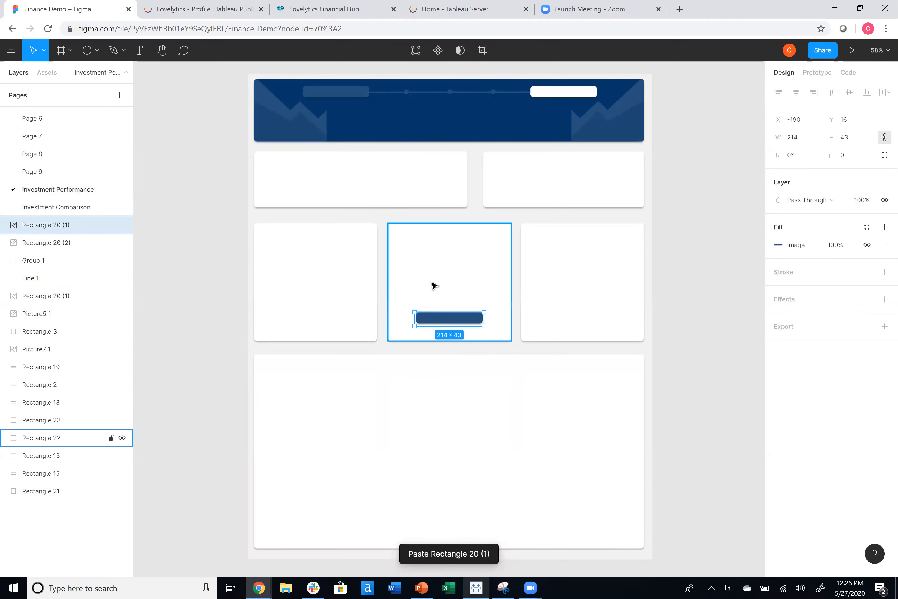
key(ctrl+z)
- Return the white button to the left end and the blue button to the right end of Investment Performance's connecting line
drag(349, 95, 478, 118)
drag(554, 94, 328, 97)
drag(460, 115, 550, 95)
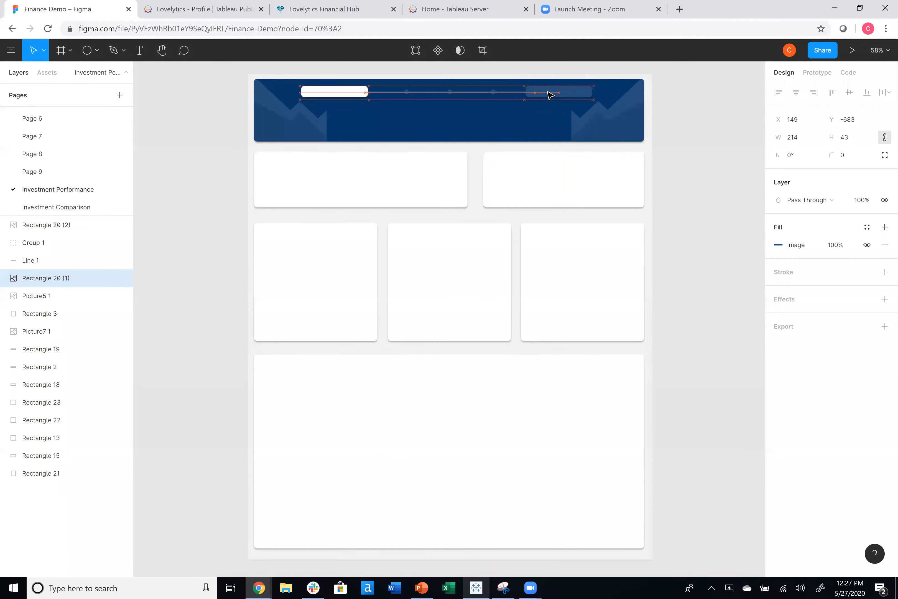
- On the Investment Comparison page, move the white button below the connecting line and put one blue button at the line's left end
click(59, 207)
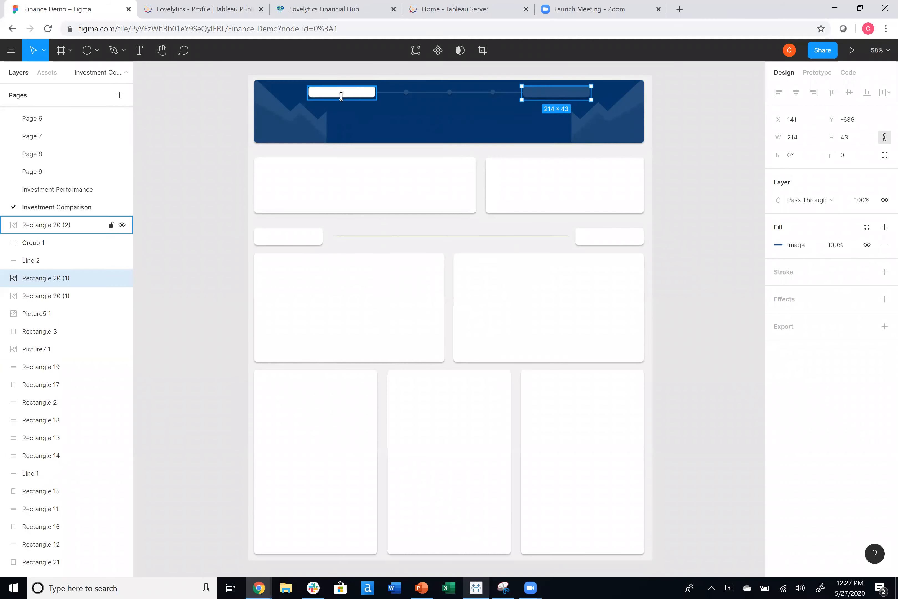
click(341, 93)
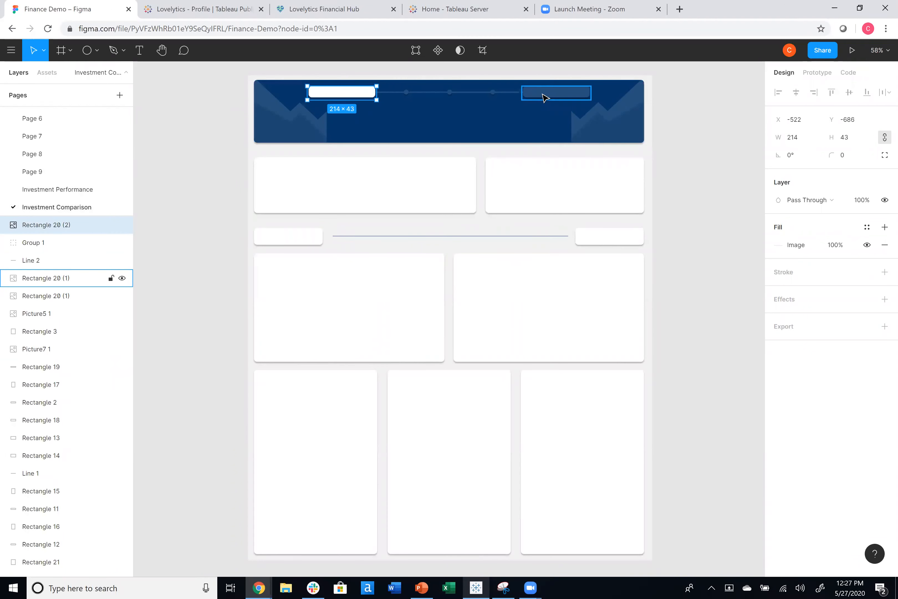
key(Delete)
key(ctrl+z)
drag(331, 96, 489, 130)
mouse_move(348, 102)
mouse_down()
mouse_move(315, 94)
mouse_move(331, 99)
mouse_up()
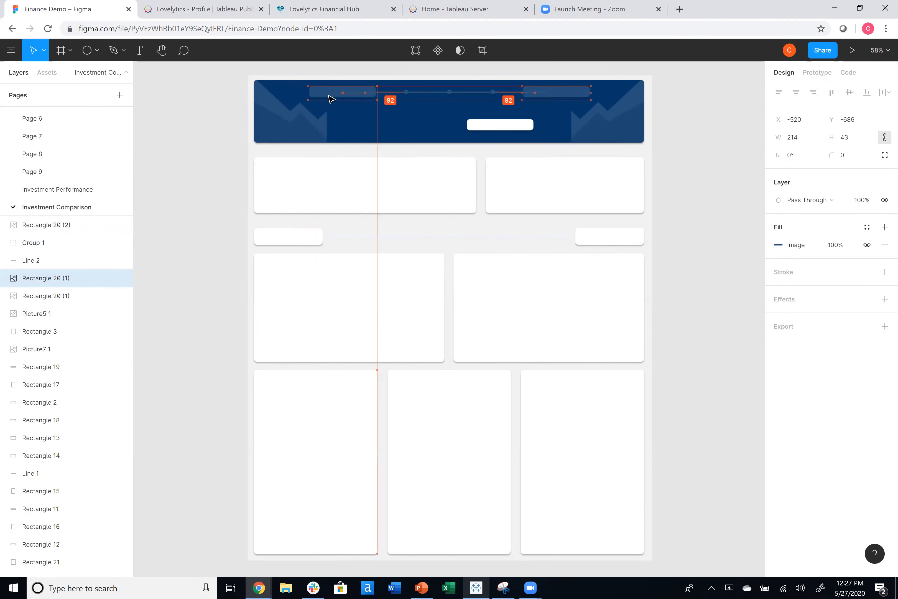
- Delete the surplus blue button at the connecting line's right end and place the white button there
click(560, 90)
key(Delete)
drag(493, 128, 549, 96)
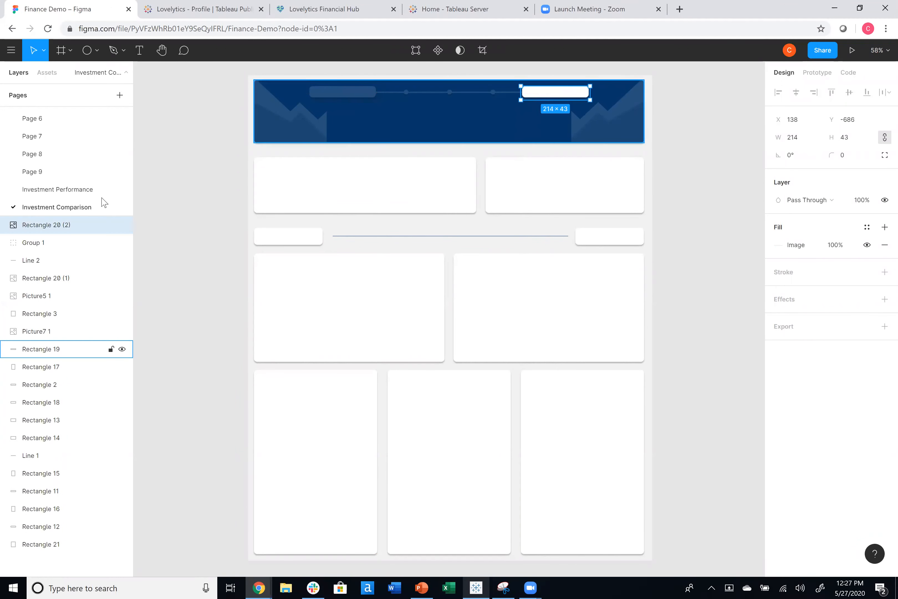
- Set the blue button's X position on Investment Comparison to -545, matching the white button on Investment Performance
click(87, 189)
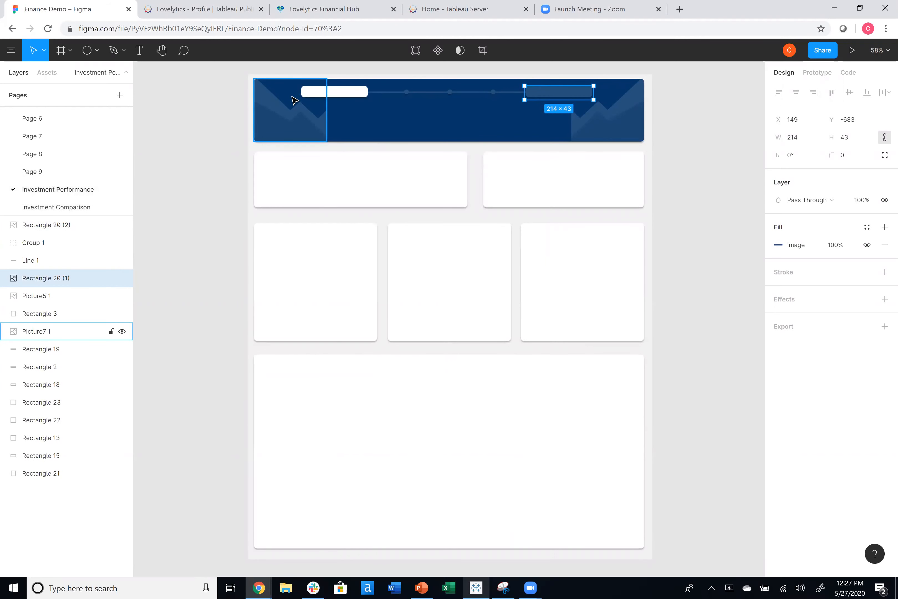
click(347, 94)
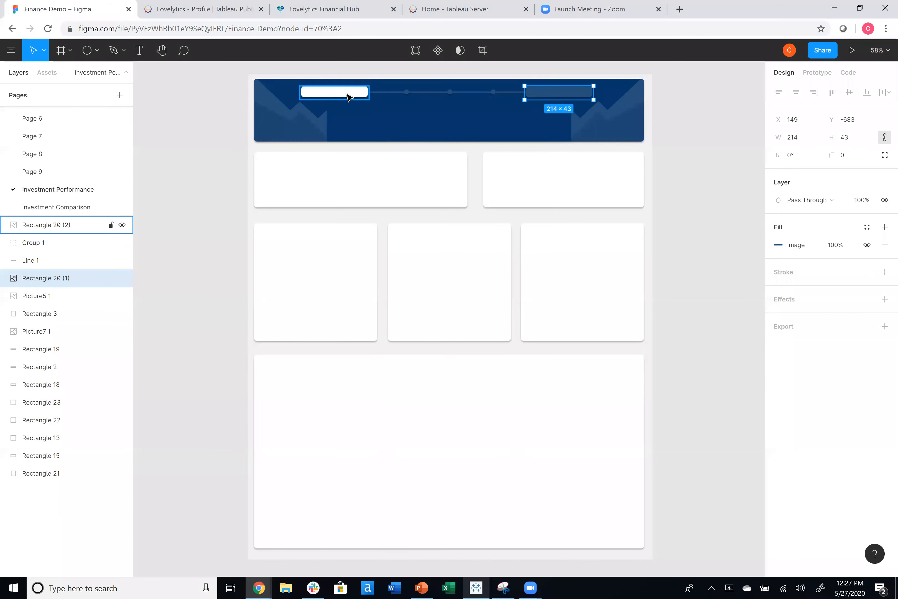
click(527, 93)
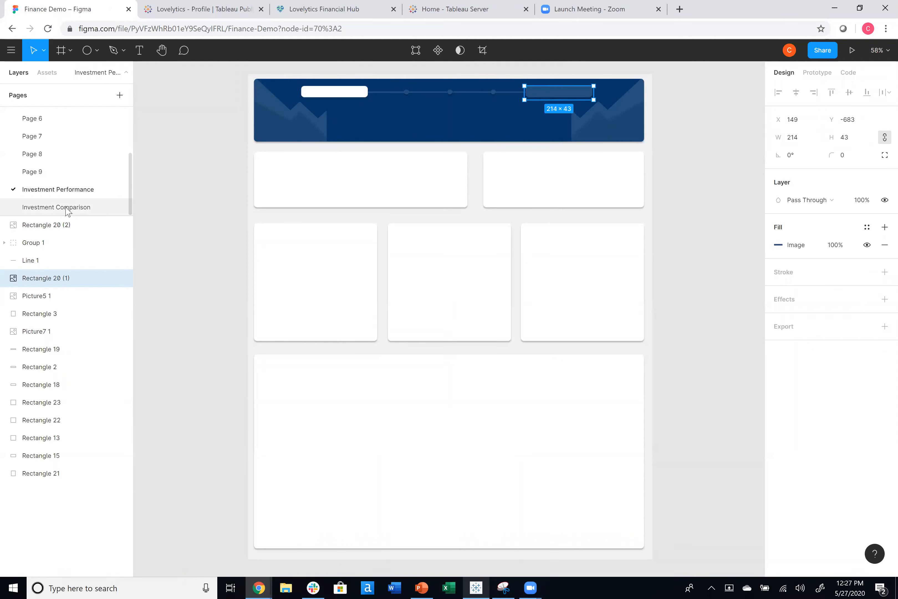
key(Page_Down)
click(359, 89)
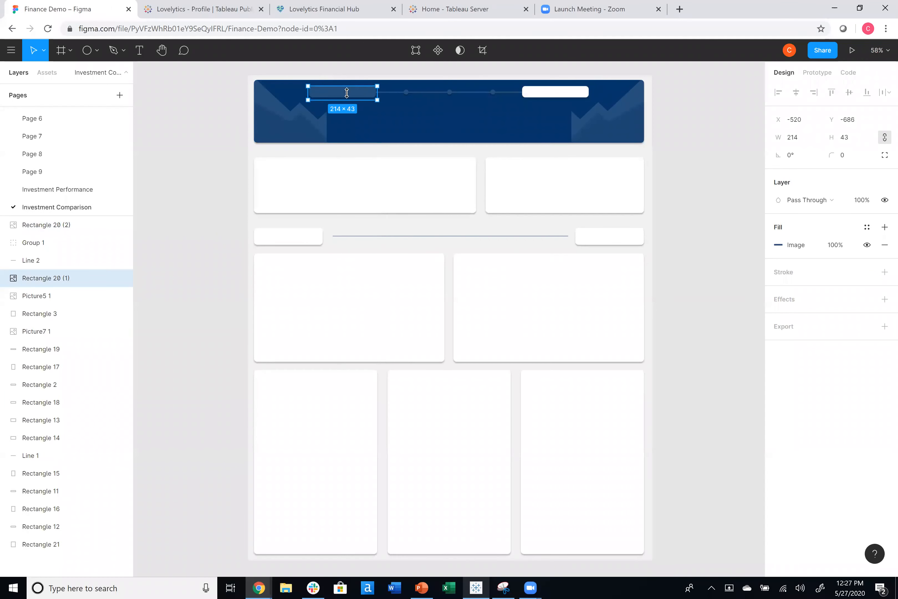
click(51, 189)
click(360, 92)
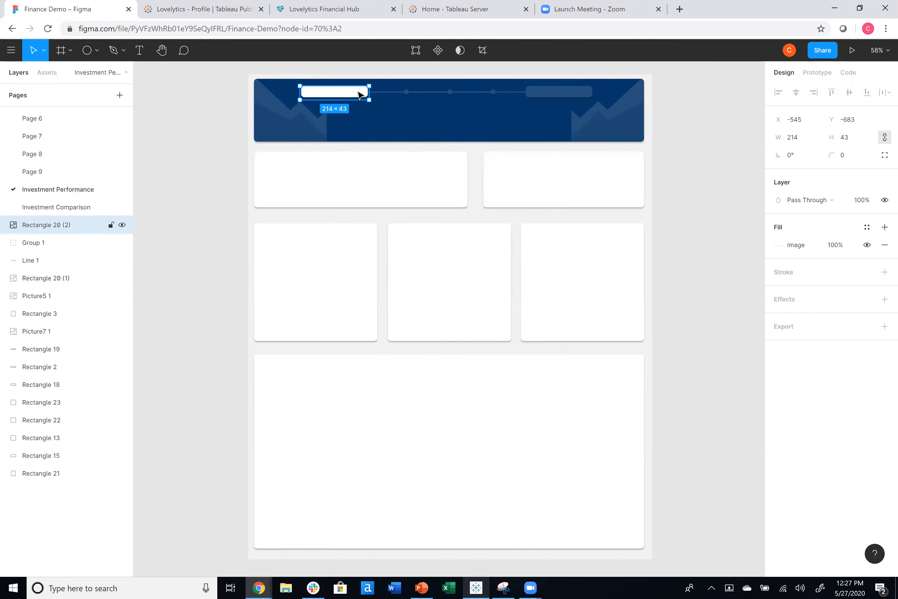
click(52, 211)
click(802, 121)
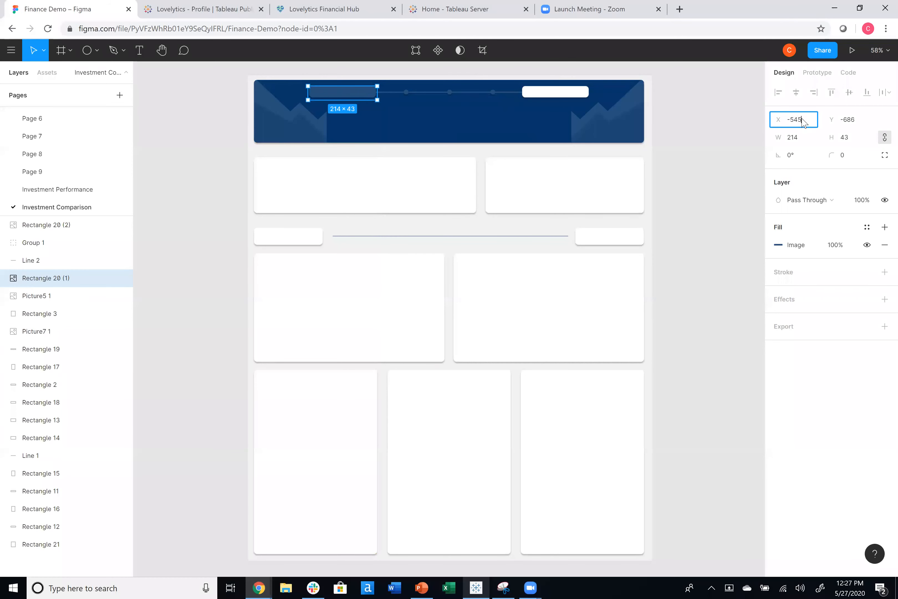
key(Tab)
- Set the white button's X position on Investment Comparison to 149, matching the blue button on Investment Performance
click(58, 189)
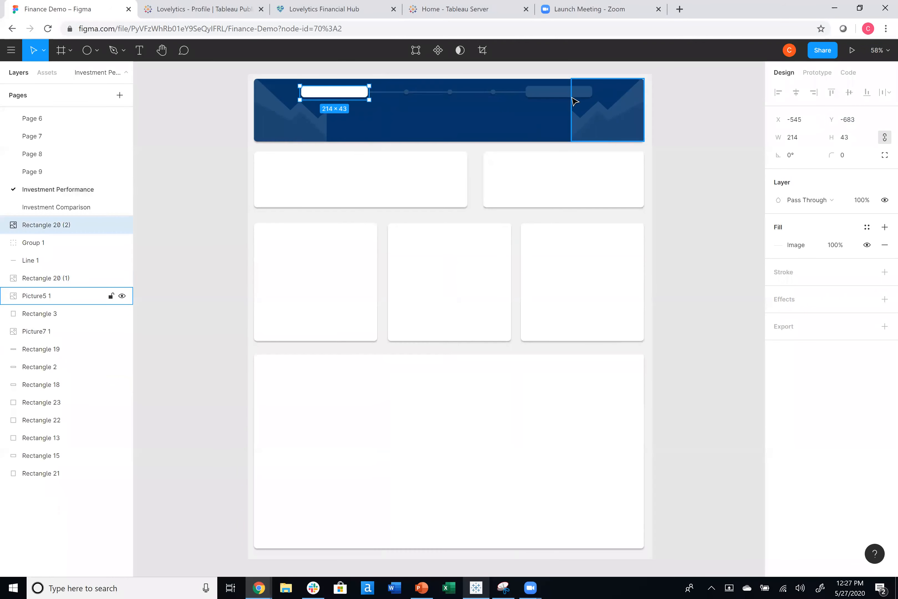
click(568, 94)
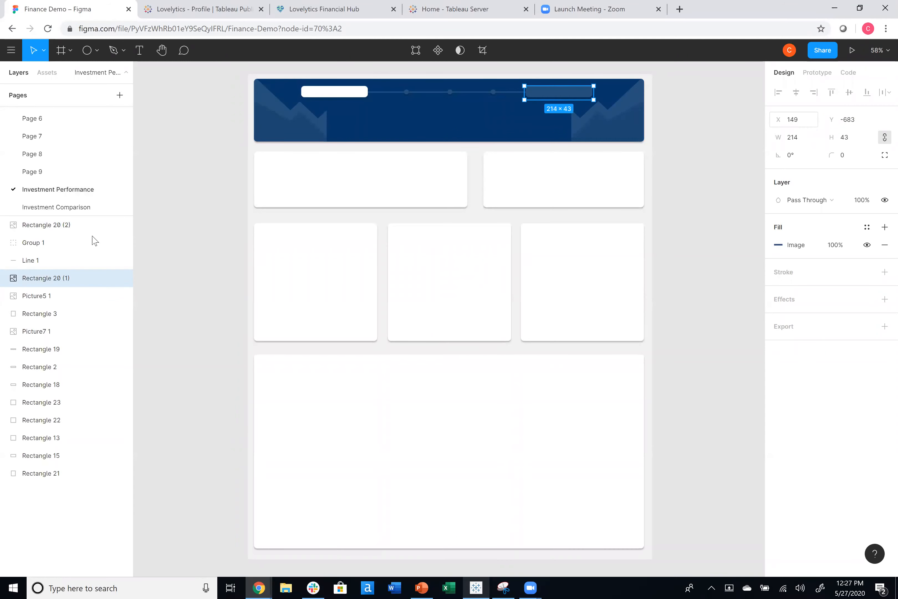
click(79, 207)
click(564, 94)
click(779, 122)
text(14)
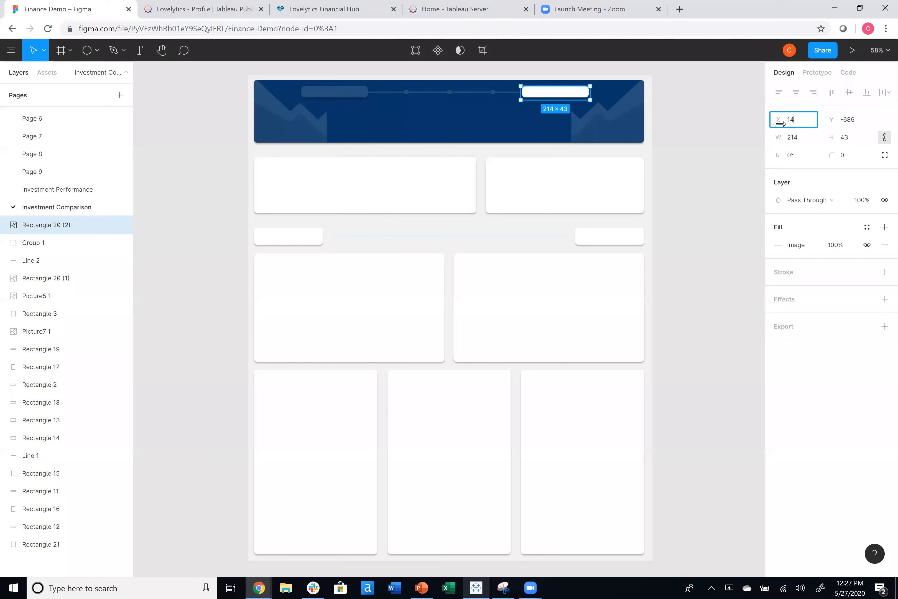
text(9)
key(Tab)
click(687, 204)
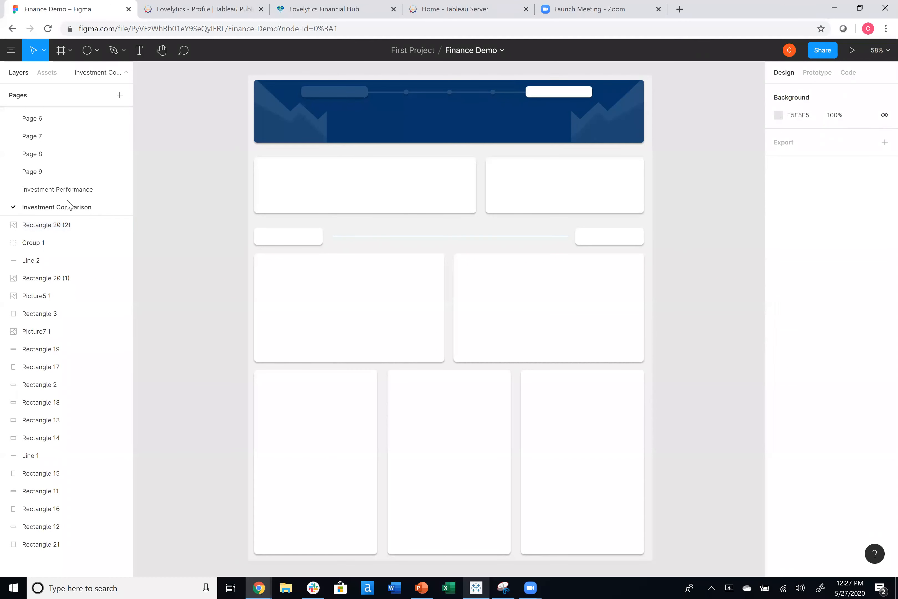
- Export only the full Finance Demo canvas of the Investment Performance page as a 1x PNG
click(75, 194)
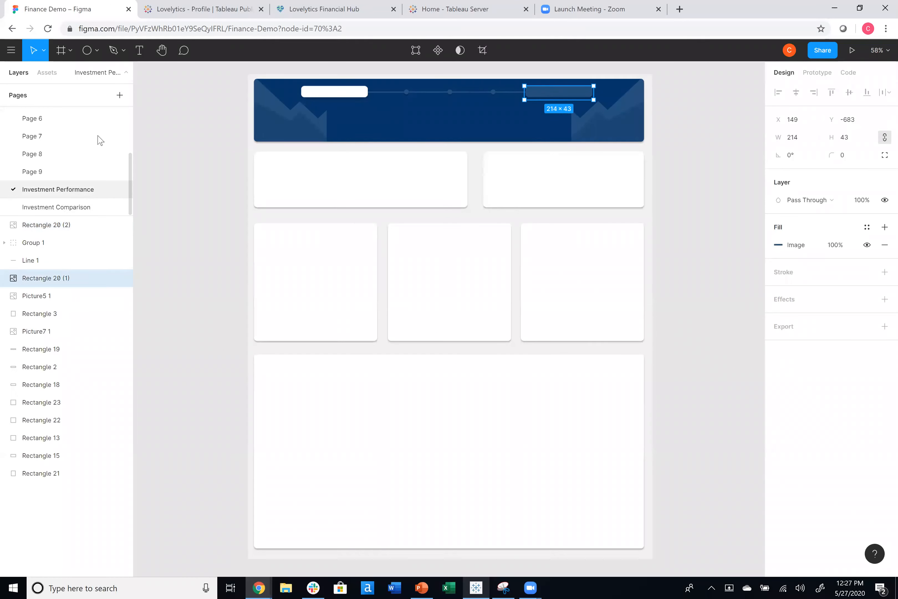
click(212, 180)
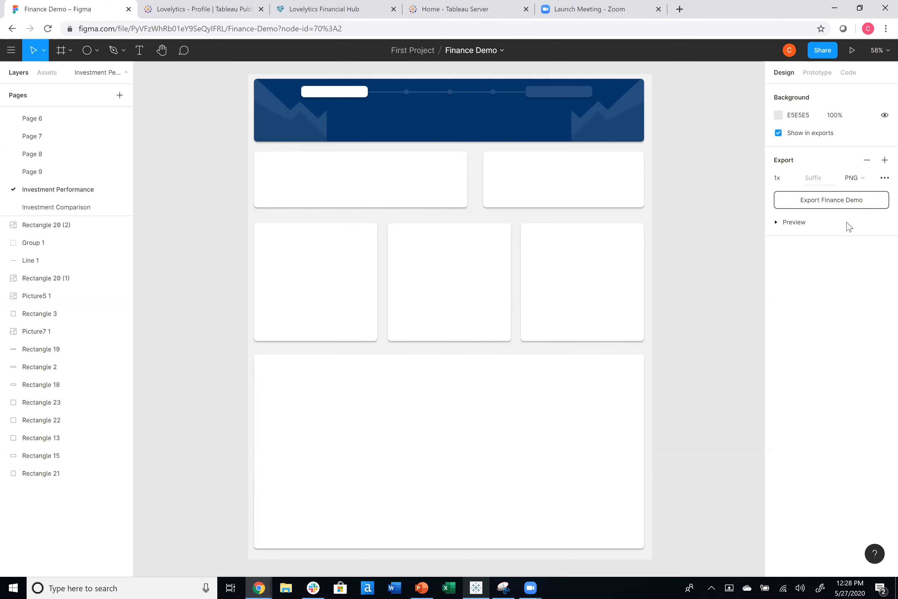
click(831, 200)
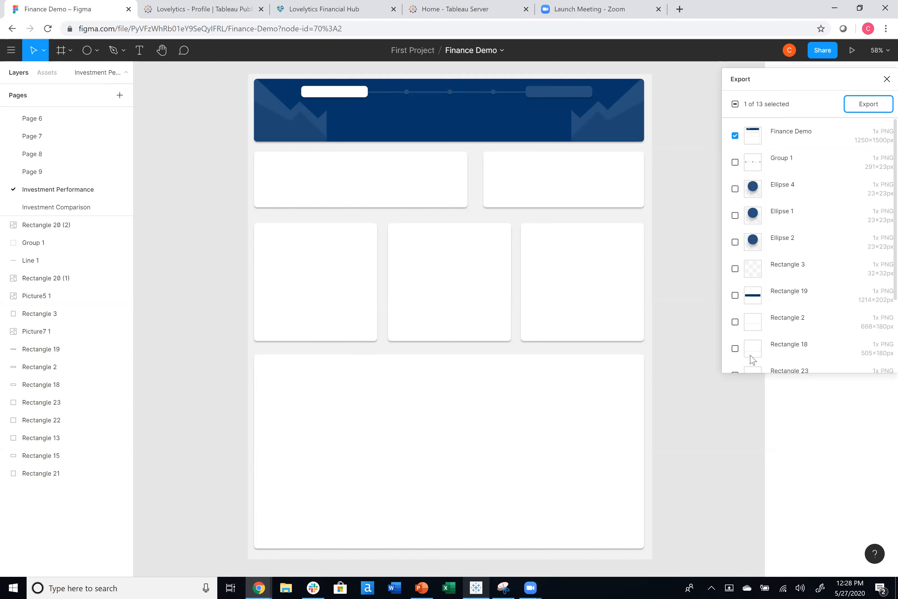
scroll(784, 276, down, 3)
scroll(786, 236, up, 3)
click(860, 105)
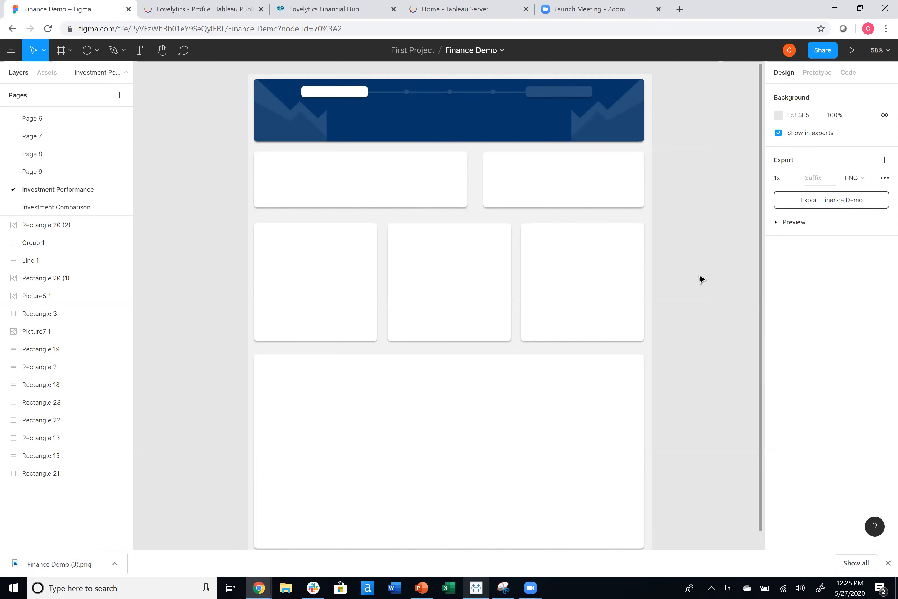
- Switch to Tableau and set the "1. Add Image" dashboard to a fixed size of 1250 px wide by 1500 px high
click(476, 588)
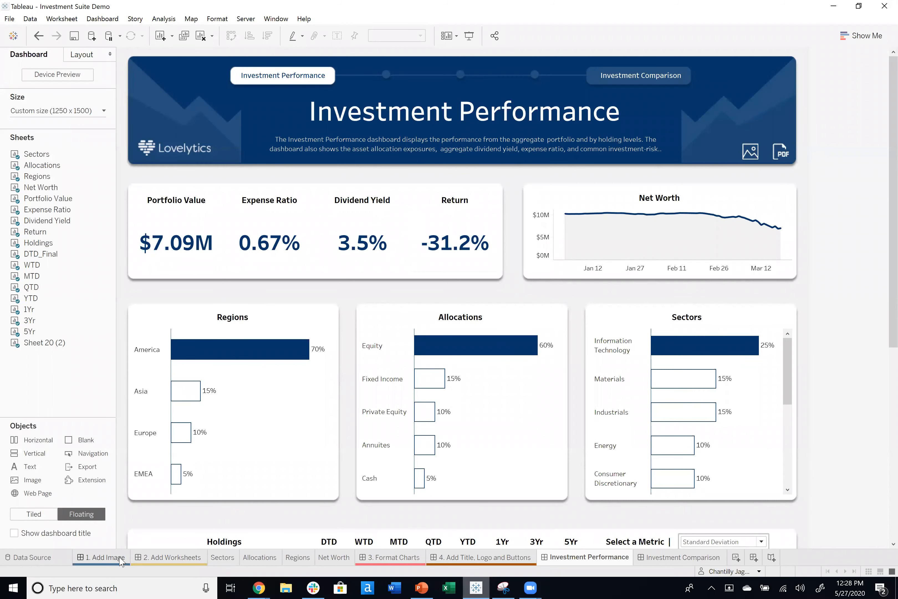
click(121, 561)
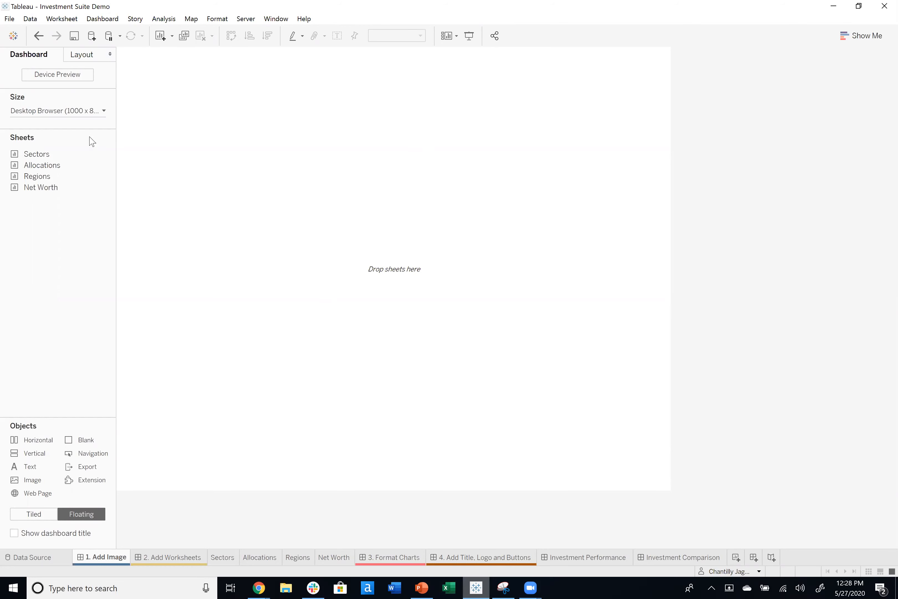
click(85, 112)
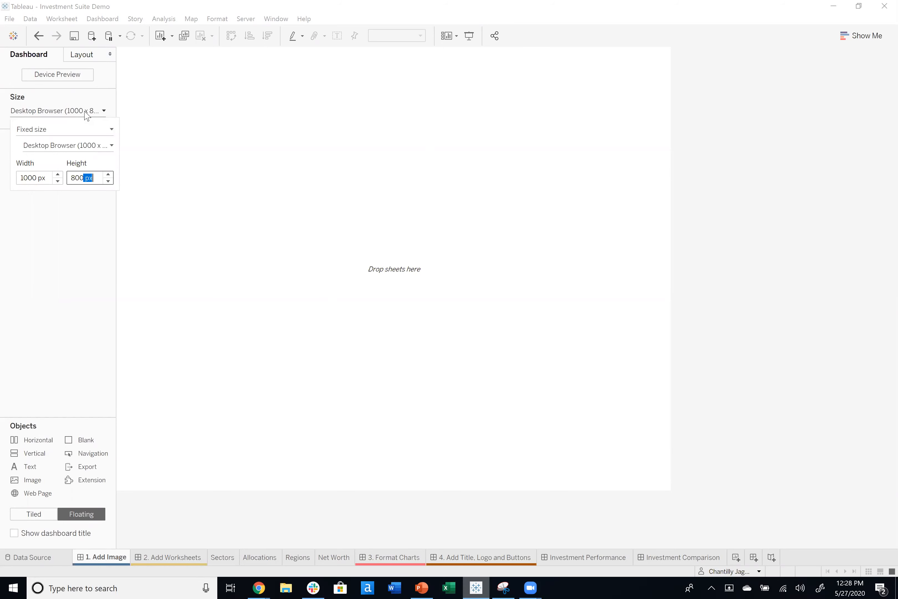
click(31, 176)
triple_click(31, 174)
double_click(32, 175)
text(12)
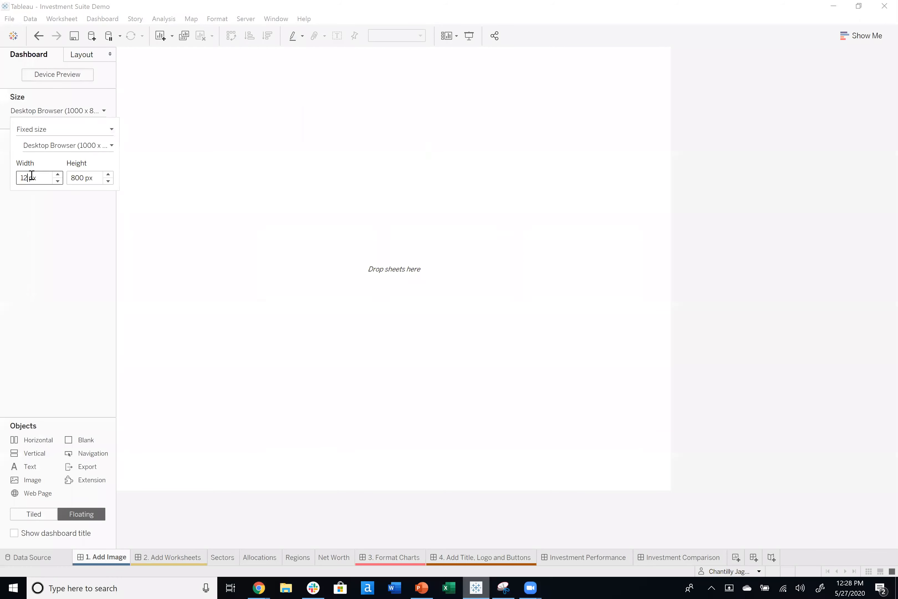
text(50)
key(Tab)
text(1)
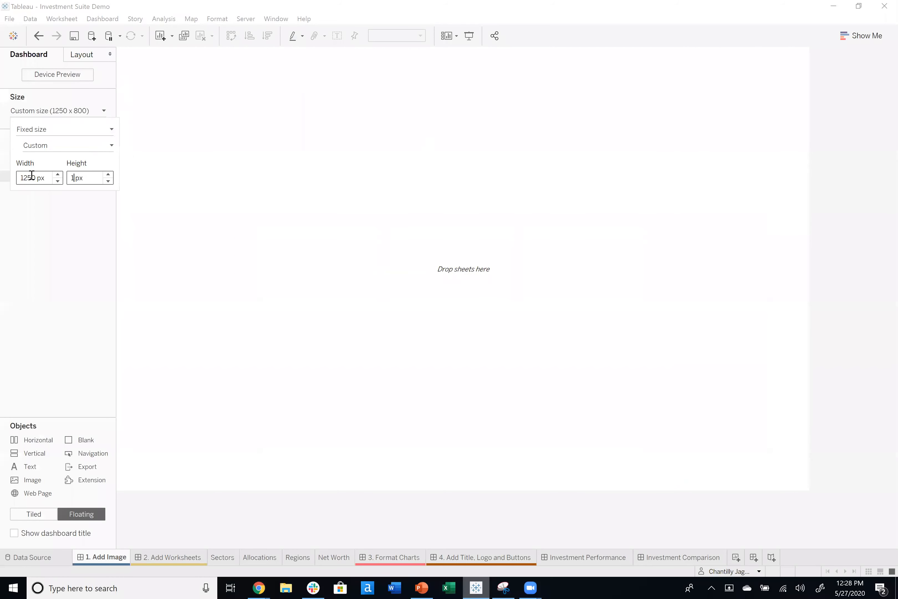
key(Return)
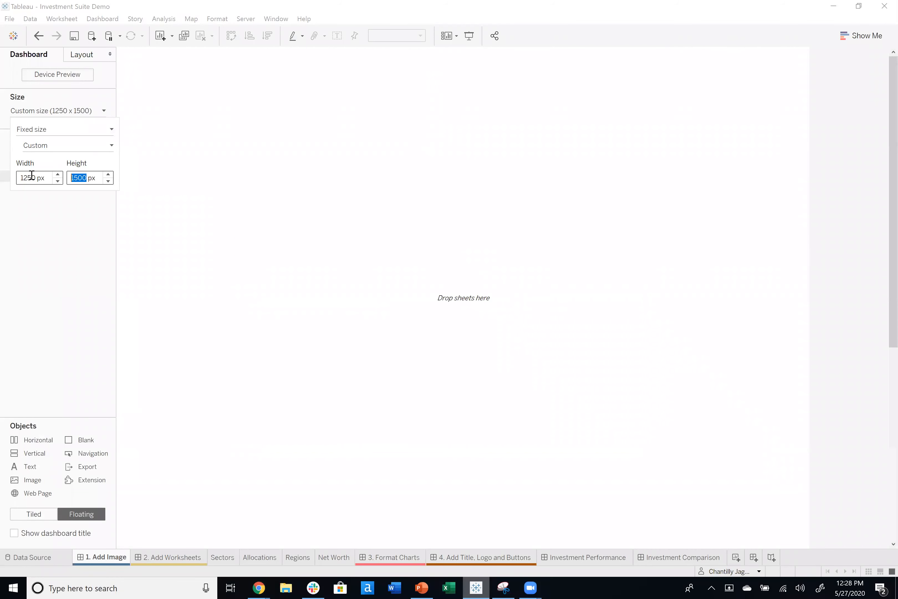
click(39, 268)
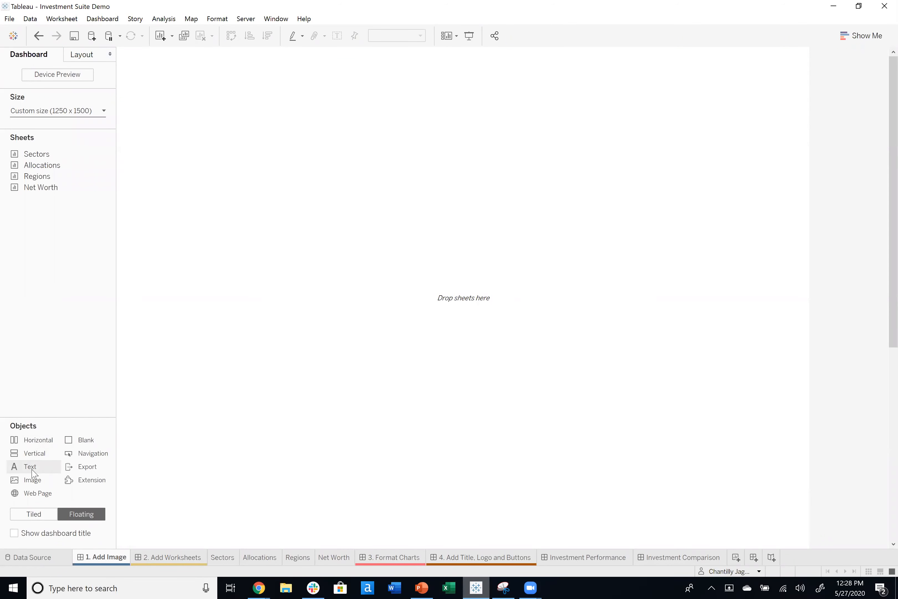
- Add a tiled image object to the dashboard and choose Finance Demo (3).png from Downloads as its image
drag(32, 480, 392, 123)
click(34, 514)
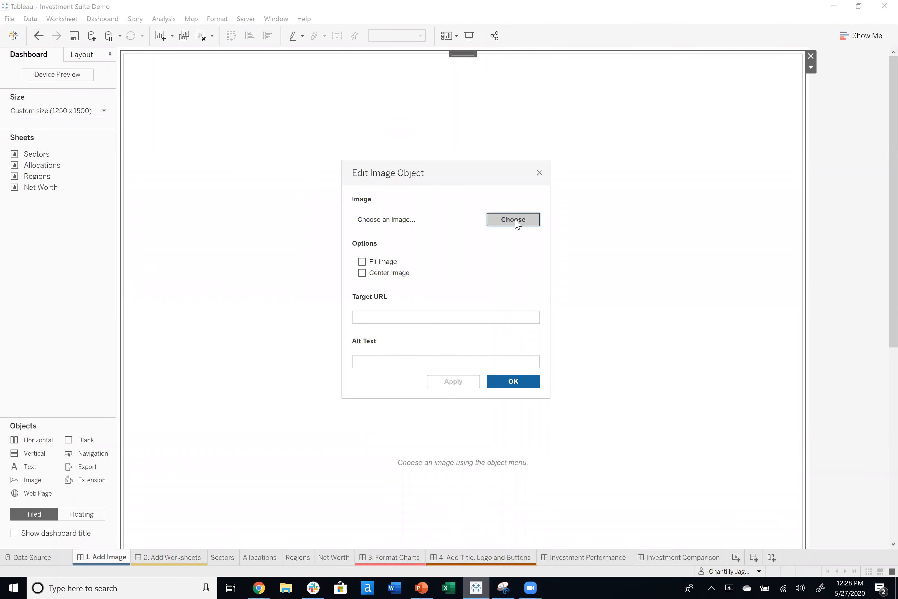
click(515, 221)
click(728, 307)
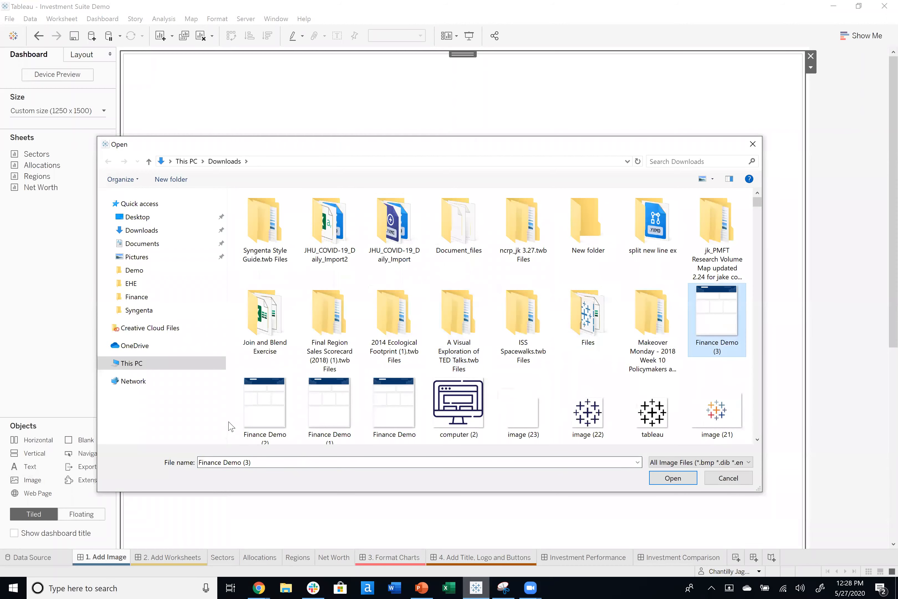
key(Return)
- Turn on Fit Image and Center Image for the background image and apply the image settings
click(361, 262)
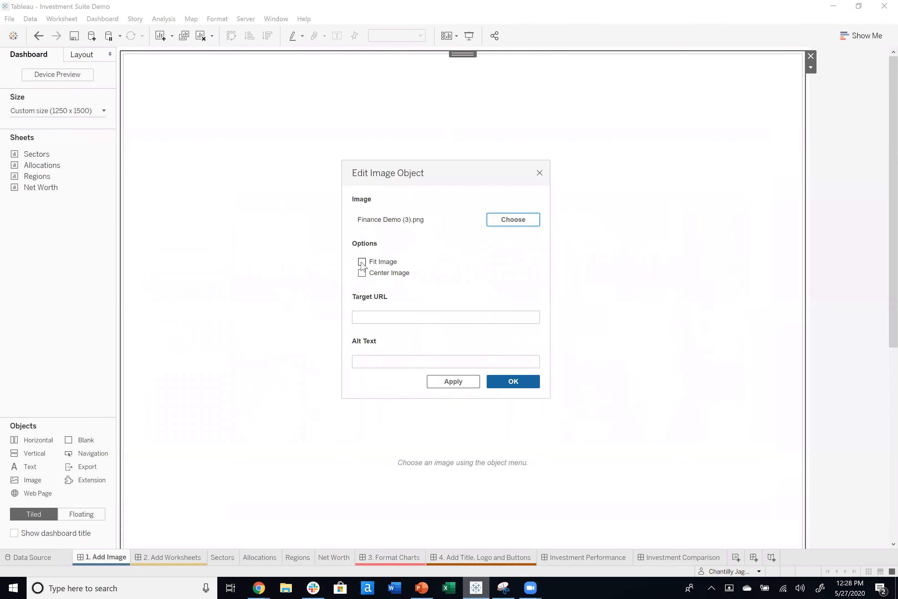
click(361, 273)
click(513, 381)
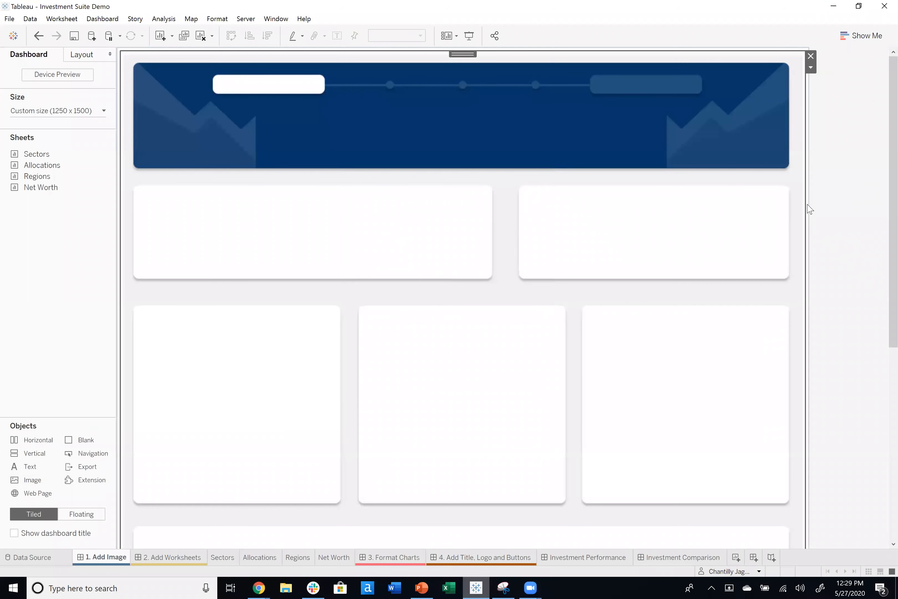
click(830, 176)
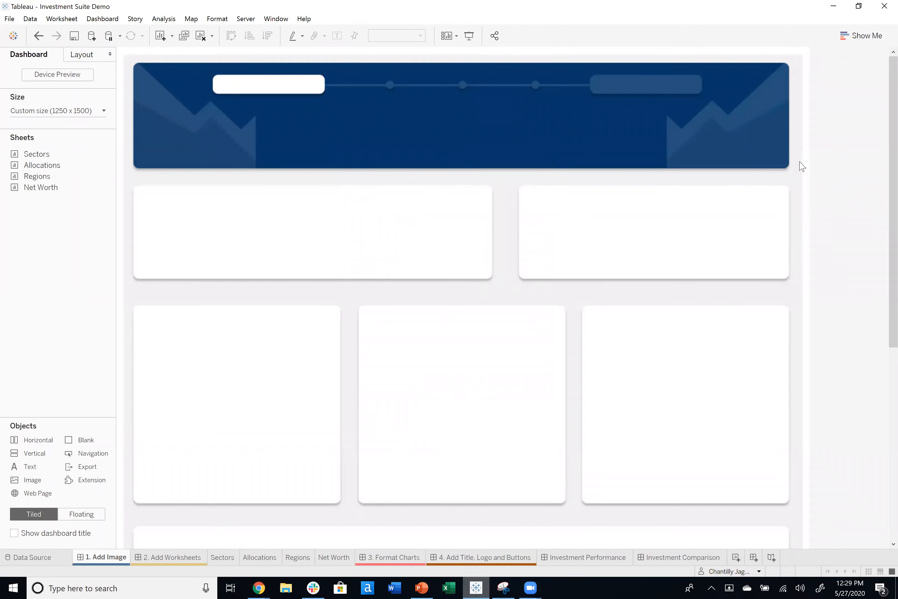
- Set the background image's outer padding to 0 on all sides
click(88, 56)
click(201, 287)
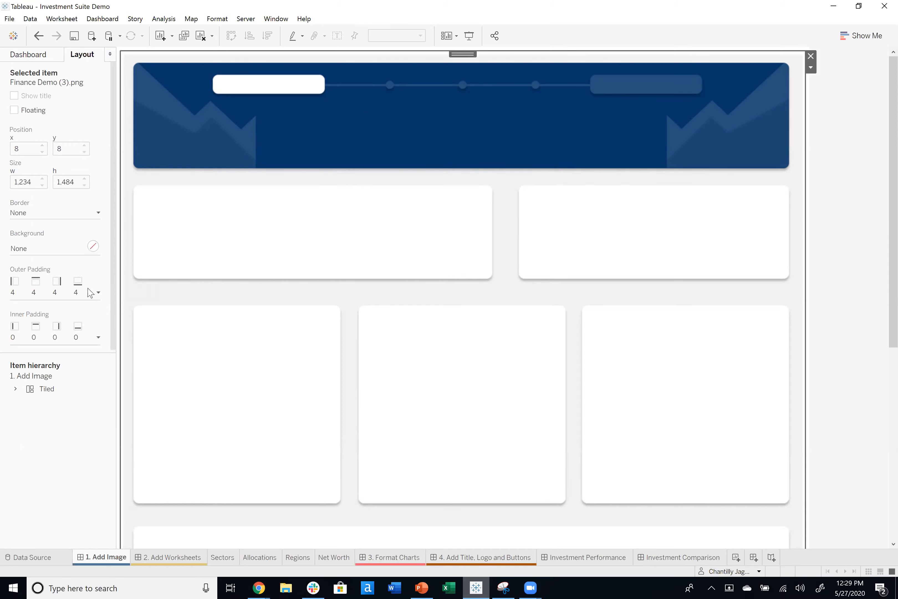
click(64, 294)
click(80, 335)
click(79, 335)
click(79, 336)
click(80, 335)
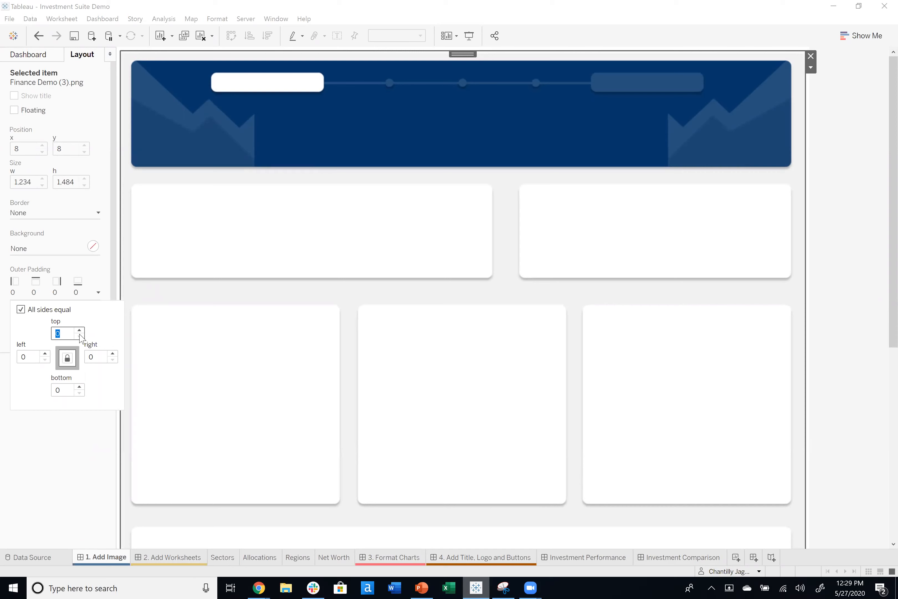
click(811, 76)
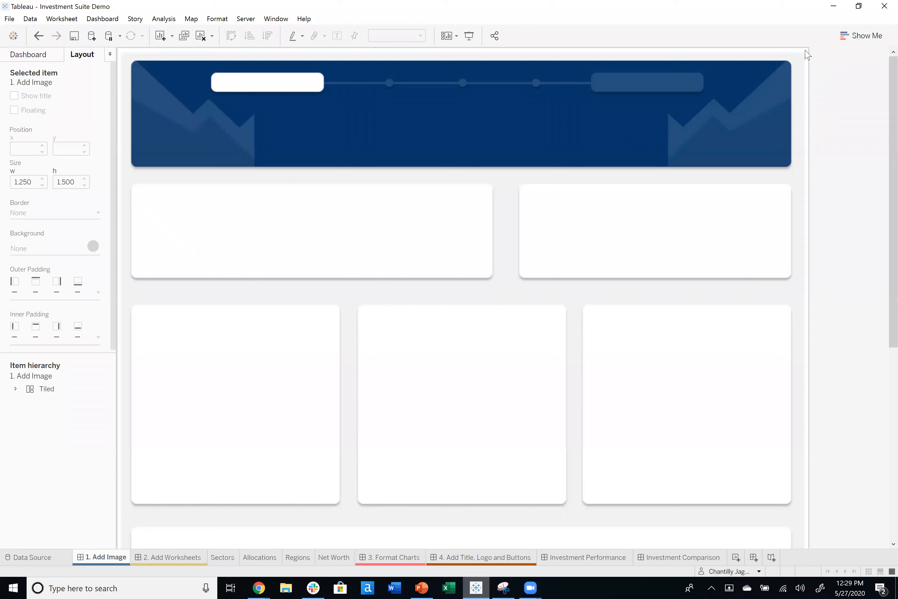
click(810, 57)
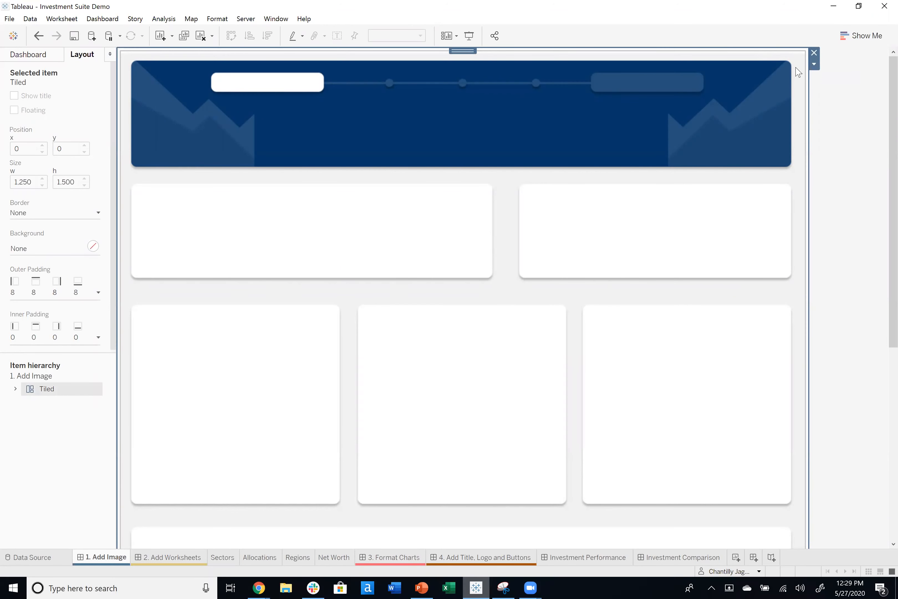
click(838, 112)
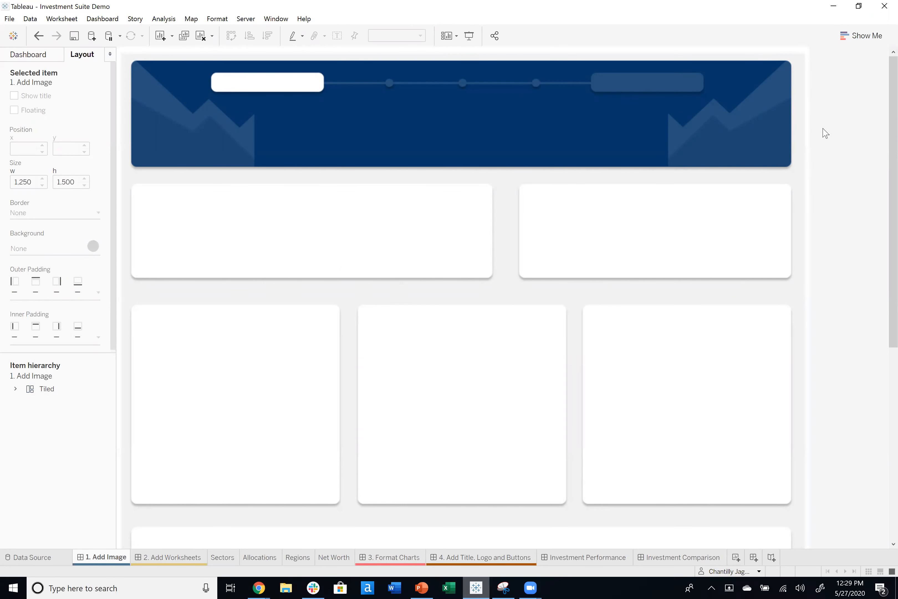
- Set the dashboard's default shading to #f1f1f1 by picking the background image's grey from the screen
click(108, 22)
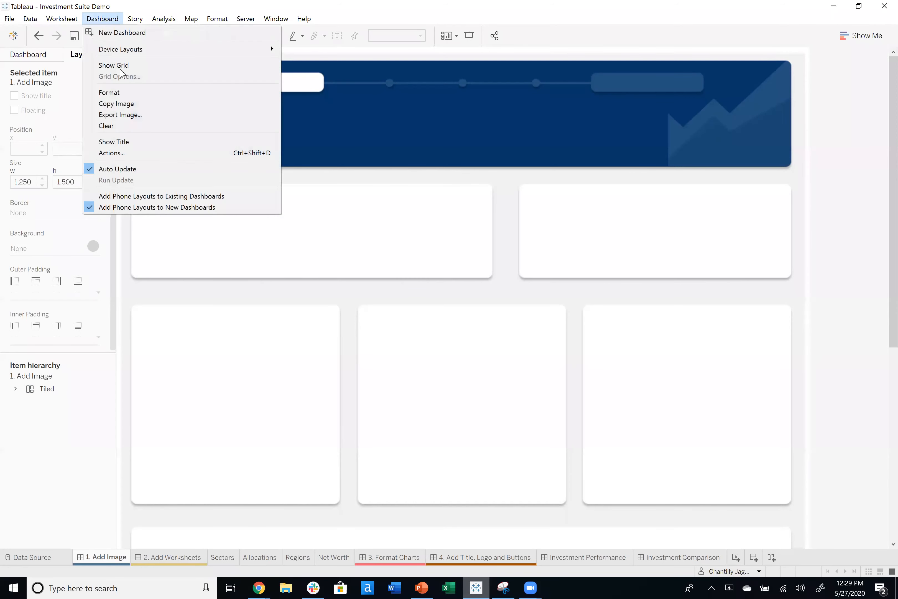
click(124, 92)
click(73, 91)
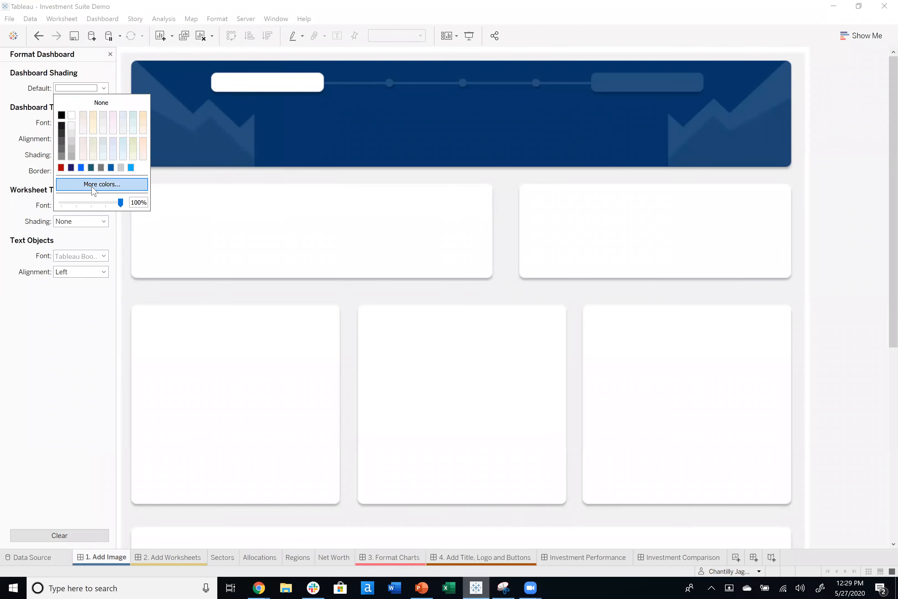
click(101, 184)
click(396, 293)
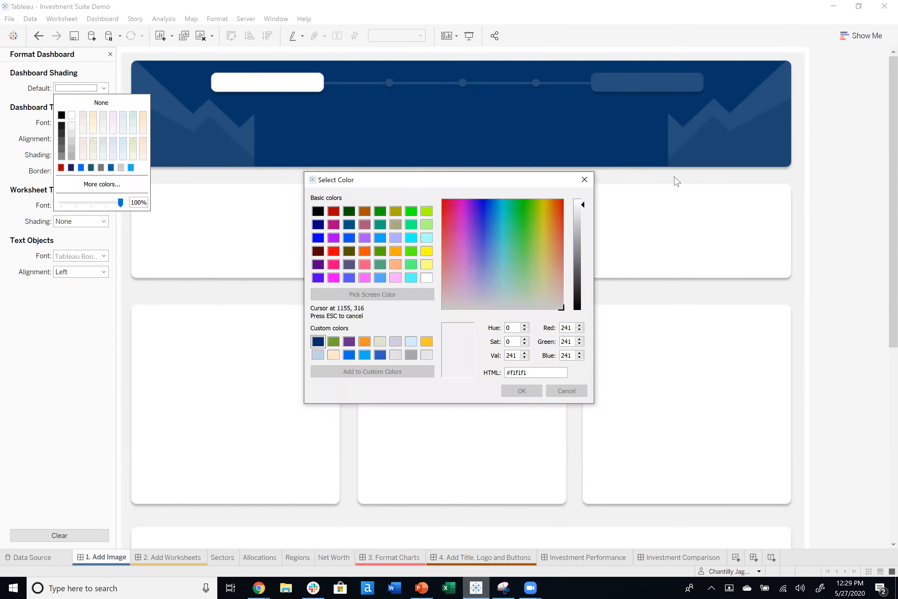
click(680, 181)
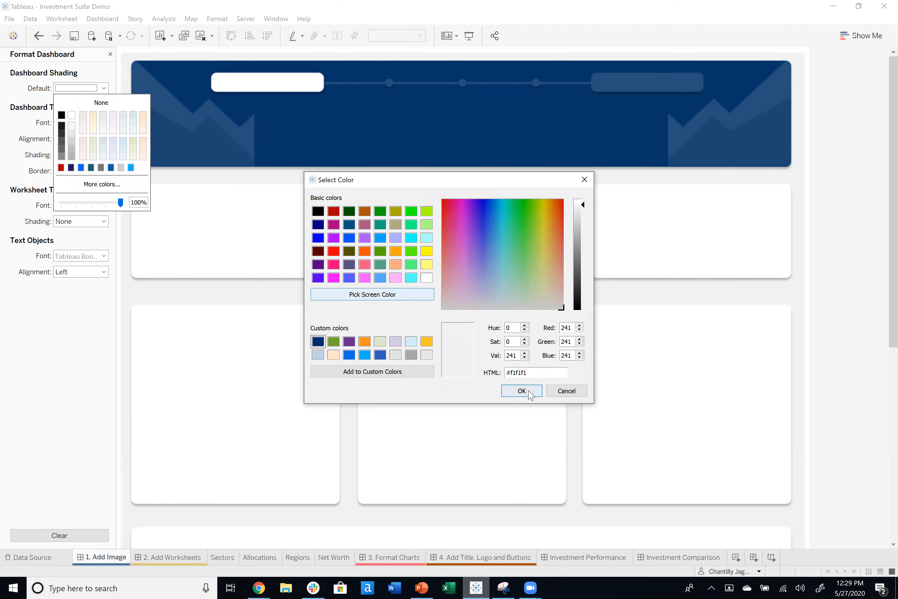
click(521, 390)
click(844, 177)
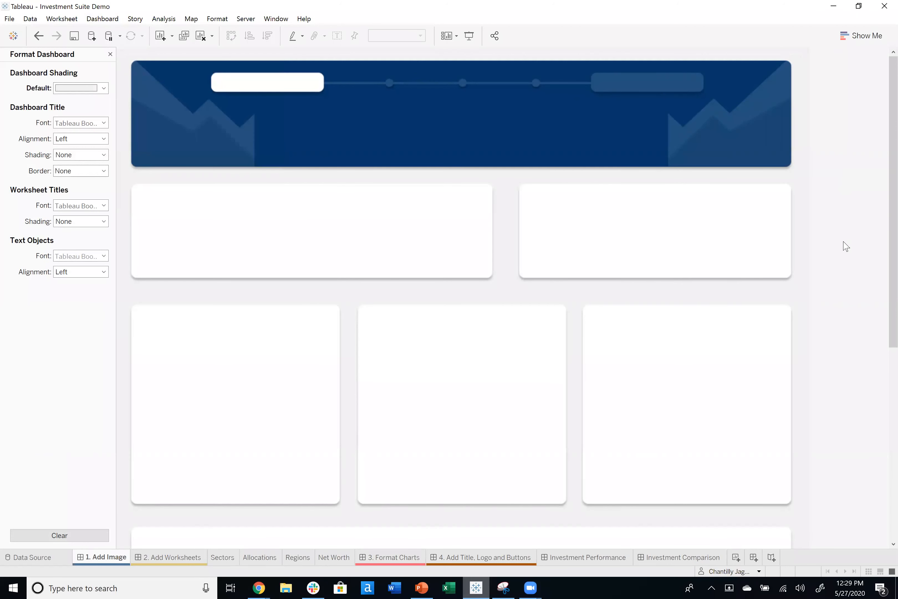
click(110, 55)
- Open the "2. Add Worksheets" dashboard and set newly added objects to Floating
click(175, 557)
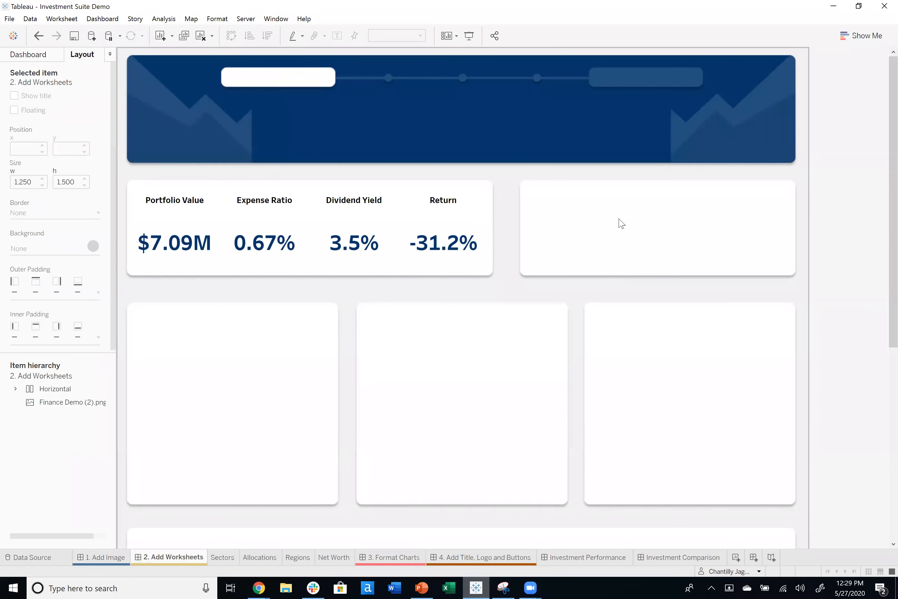
click(40, 57)
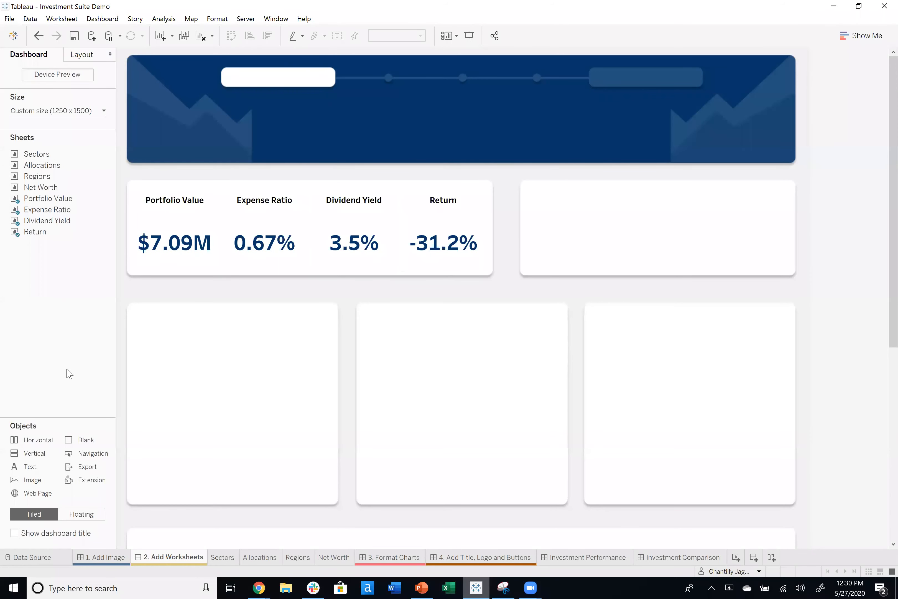
mouse_move(56, 155)
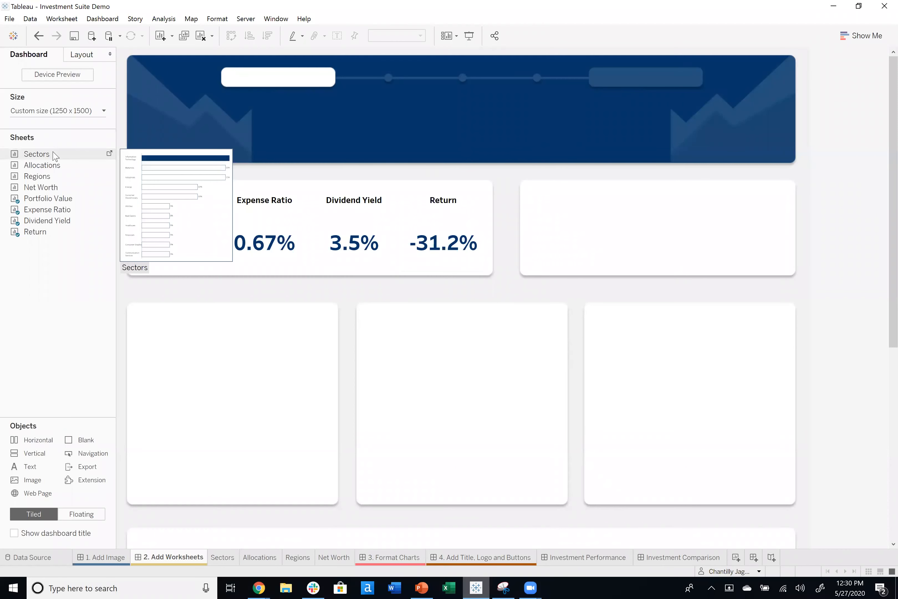
drag(56, 156, 281, 154)
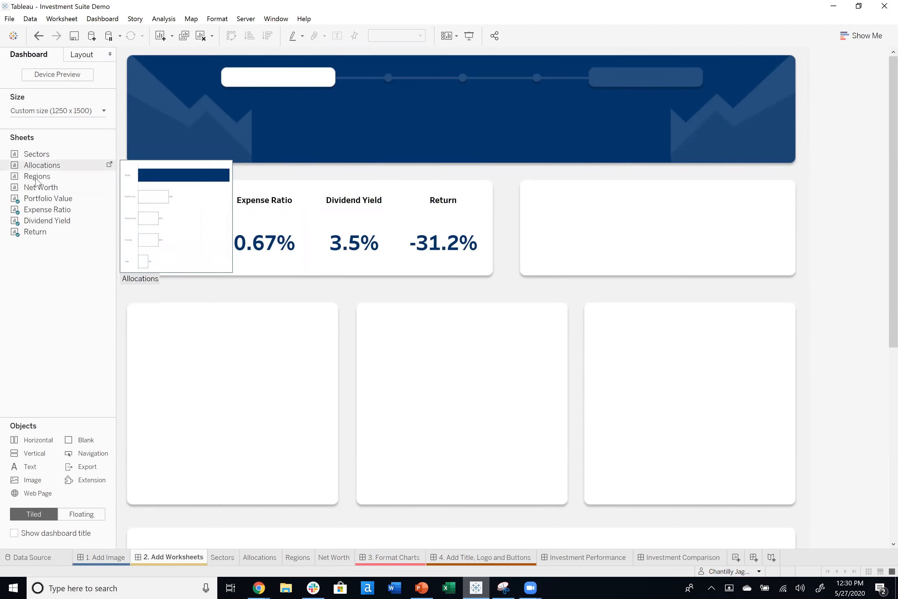
drag(109, 187, 24, 513)
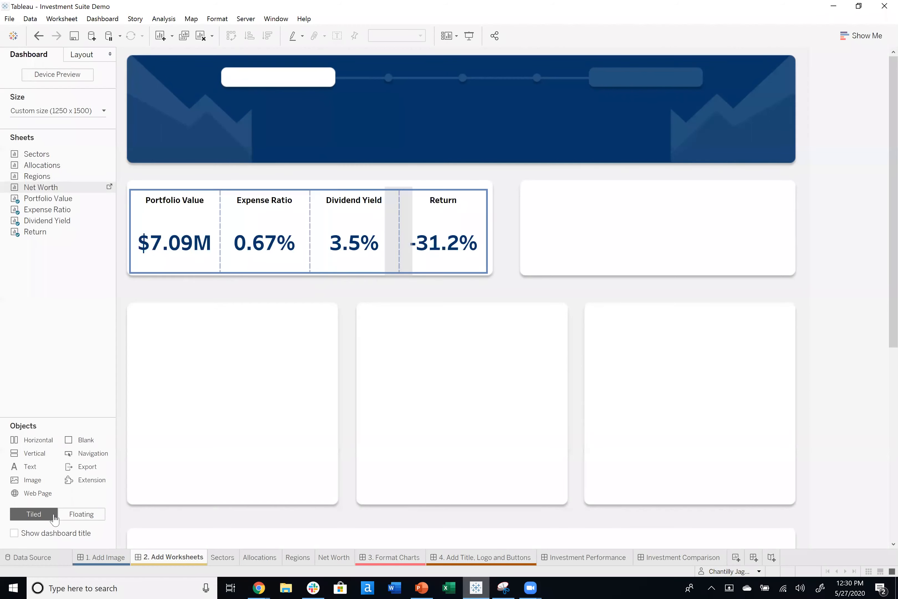
click(80, 514)
- Place the Net Worth sheet on the empty card beside the KPI figures and resize it to fit the card
drag(39, 187, 525, 188)
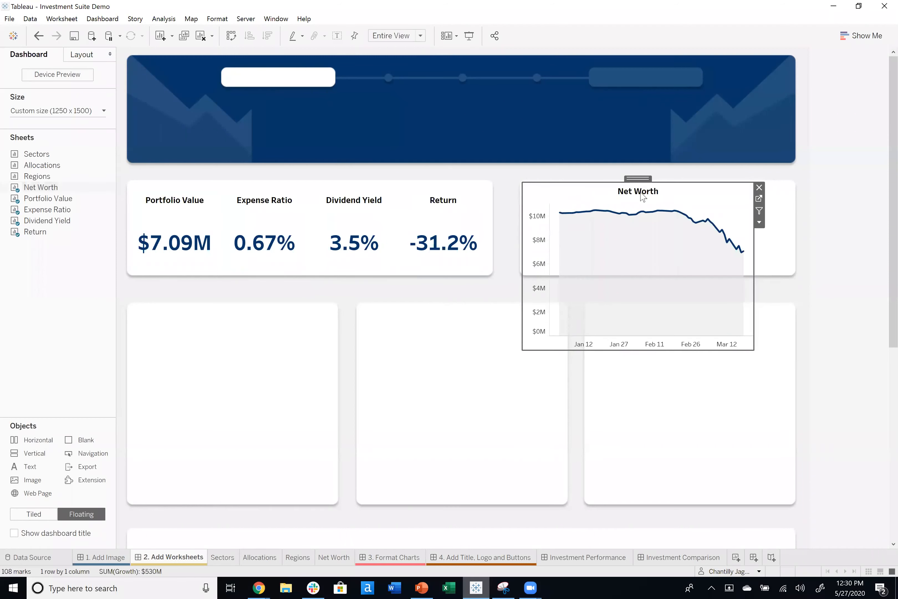
drag(753, 348, 787, 270)
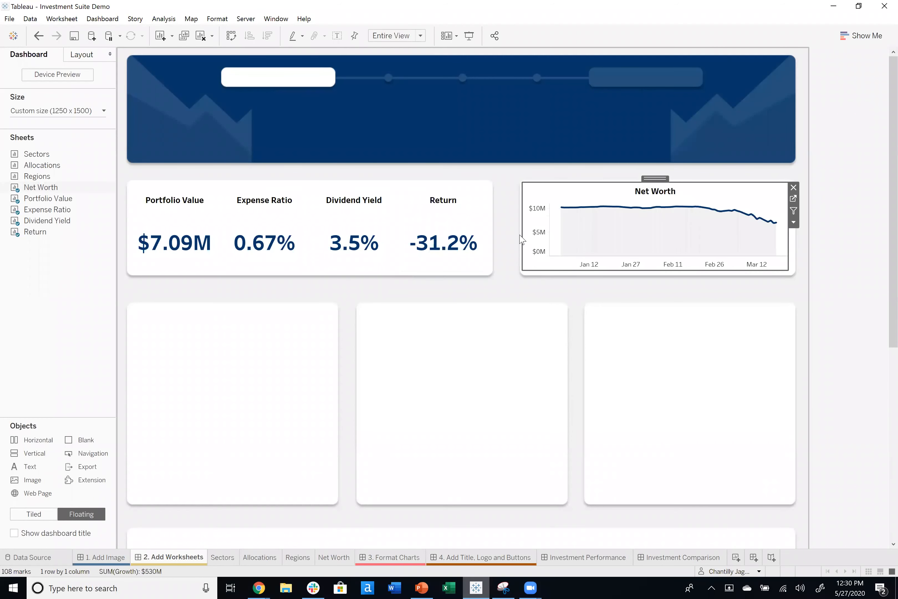
drag(523, 234, 515, 230)
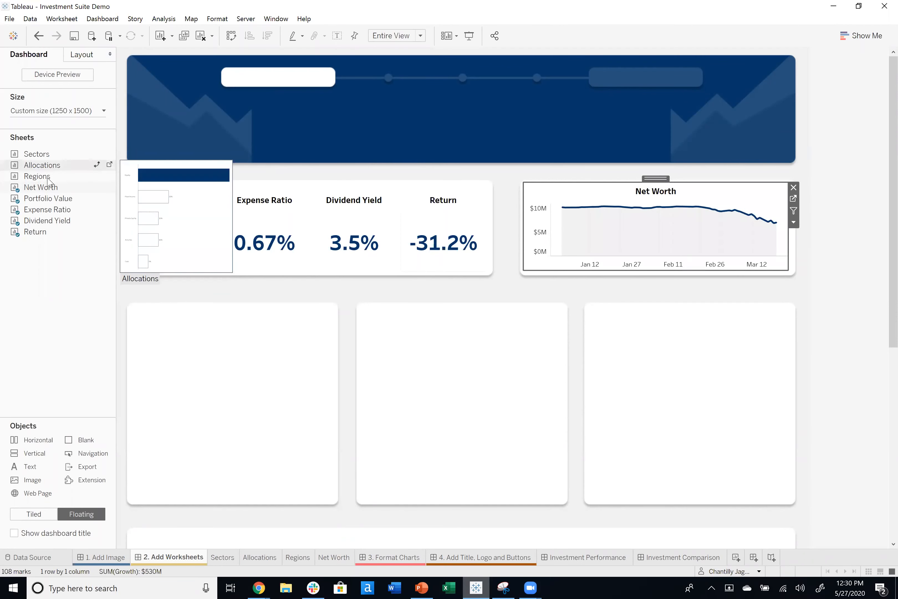
- Add the Regions sheet to the first card of the second row, remove its Measure Names legend, and fit it to the card with Entire View
mouse_move(47, 178)
drag(46, 179, 135, 316)
drag(372, 493, 371, 492)
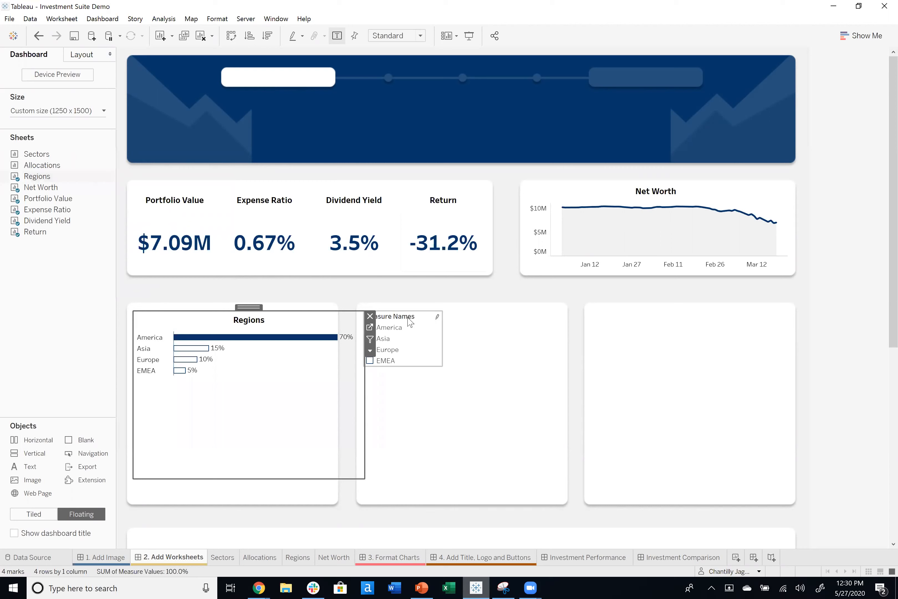
click(291, 396)
drag(363, 479, 334, 505)
click(397, 35)
click(392, 74)
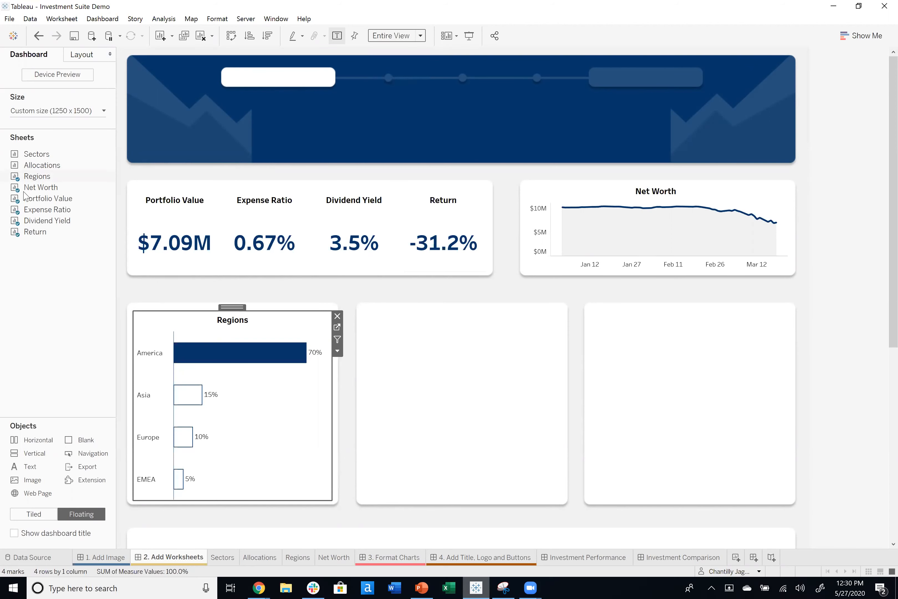
- Add the Allocations sheet to the middle card beside Regions and remove its Measure Names legend
mouse_move(41, 170)
drag(40, 169, 424, 338)
click(649, 320)
click(675, 316)
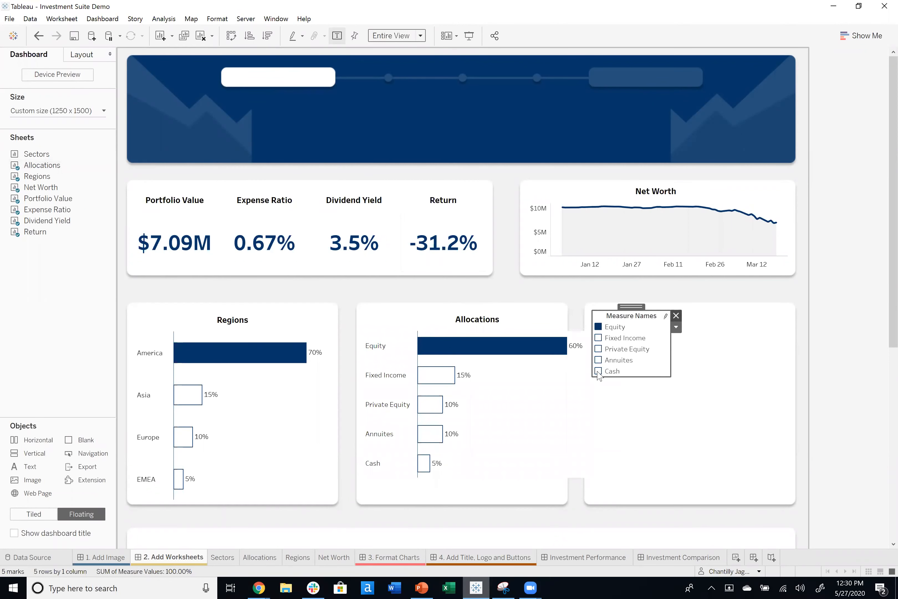
- Resize the Allocations chart to fit inside its card and nudge the Regions chart slightly upward
click(587, 442)
drag(576, 498, 564, 502)
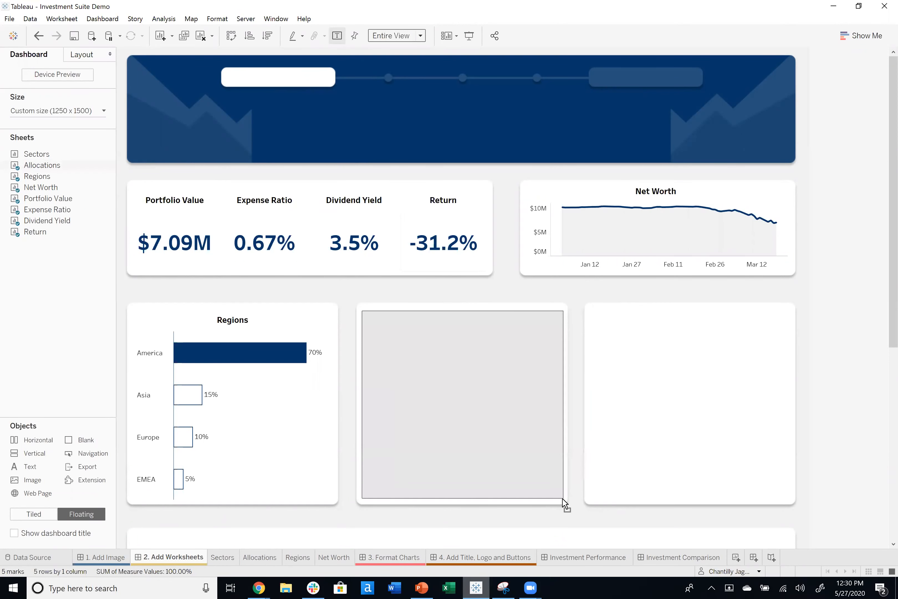
click(305, 329)
drag(330, 314, 331, 311)
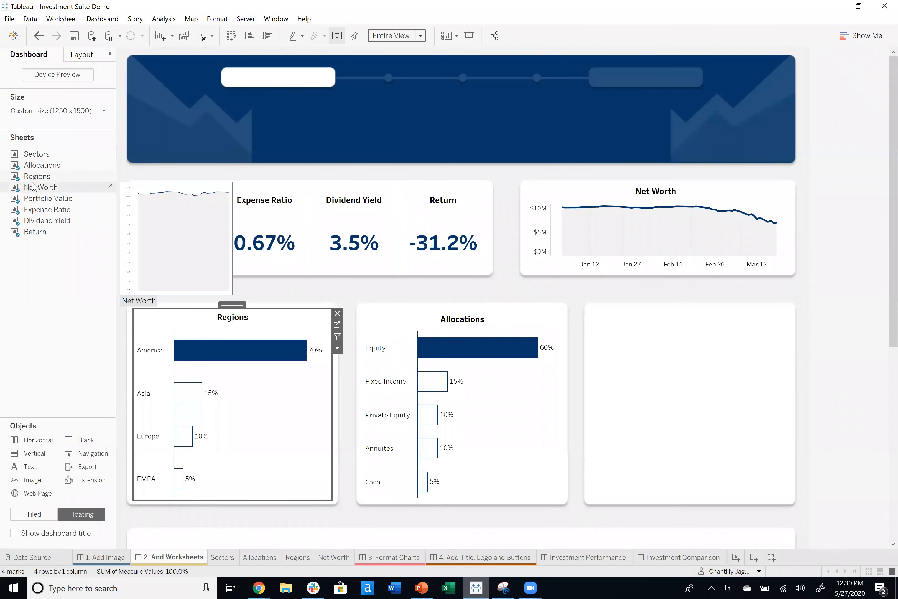
- Add the Sectors sheet to the empty card beside Allocations and remove its Measure Names legend
drag(37, 154, 595, 315)
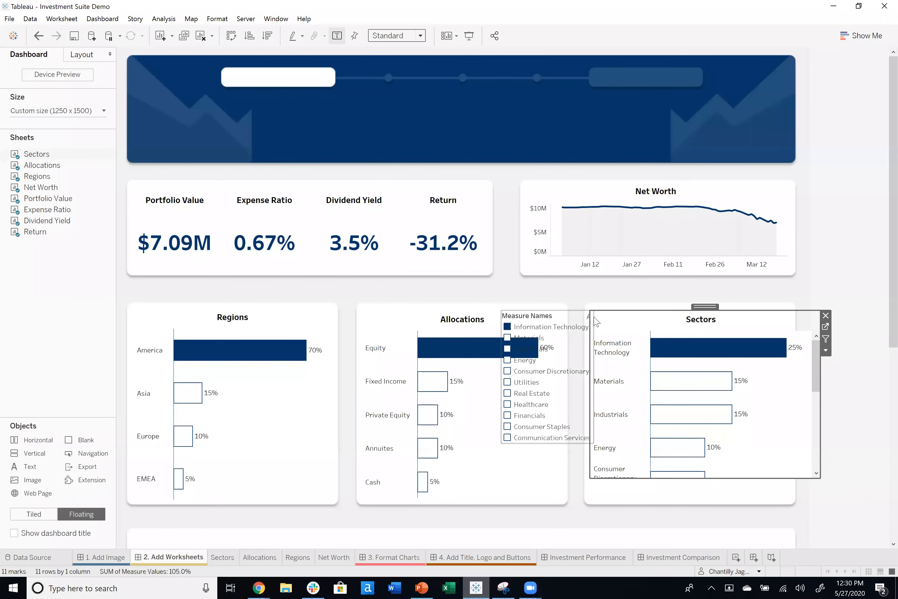
click(593, 316)
click(598, 316)
click(678, 320)
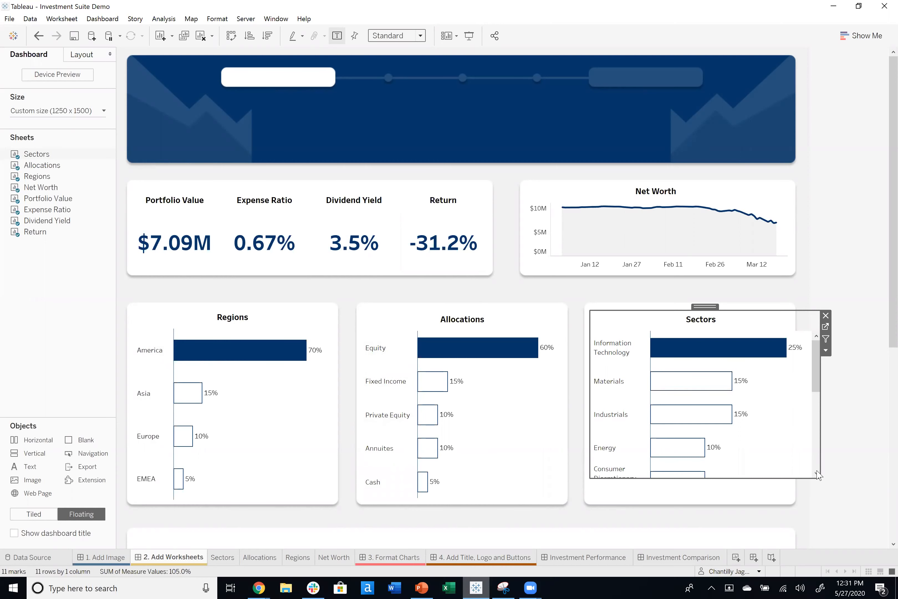
- Nudge the Sectors chart upward, set its fit to Entire View, and resize it to fit inside its card
drag(814, 355, 812, 331)
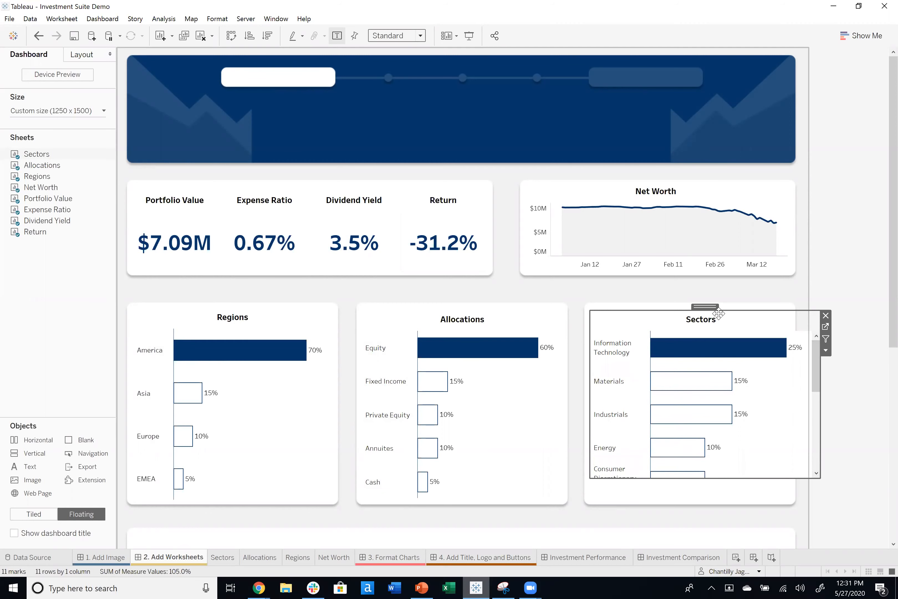
click(402, 35)
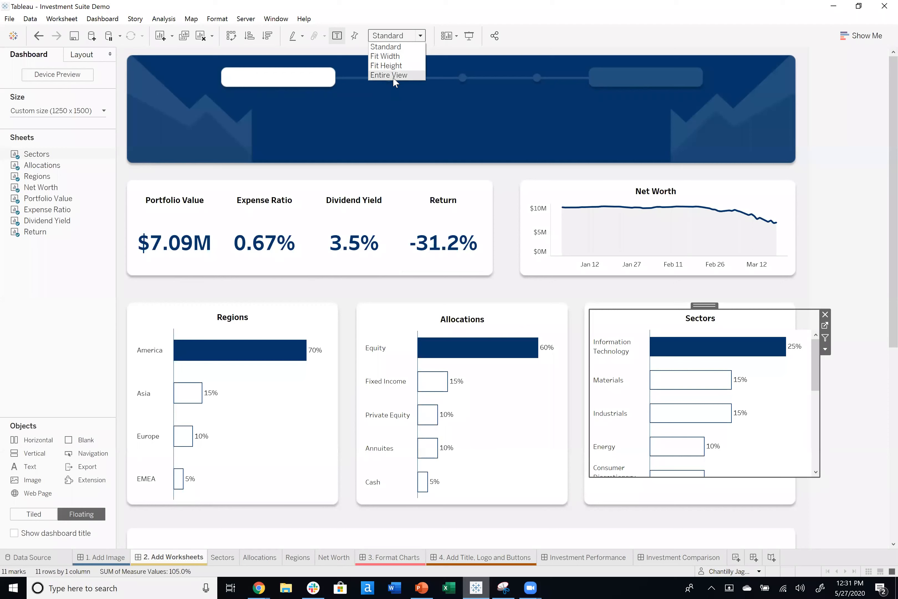
click(395, 75)
drag(817, 474, 792, 504)
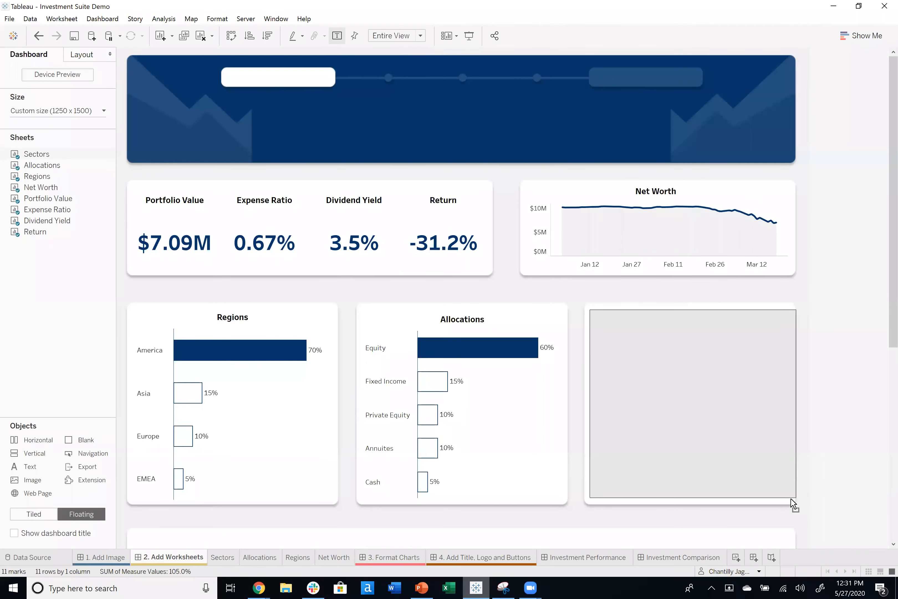
click(841, 470)
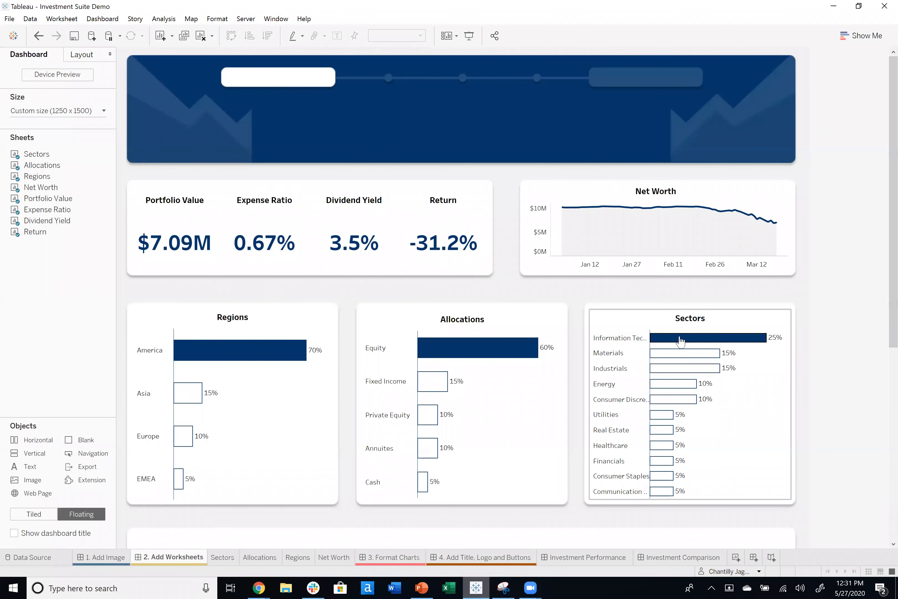
- Change the Sectors chart's fit to Fit Width and slightly increase the height of its rows
click(760, 403)
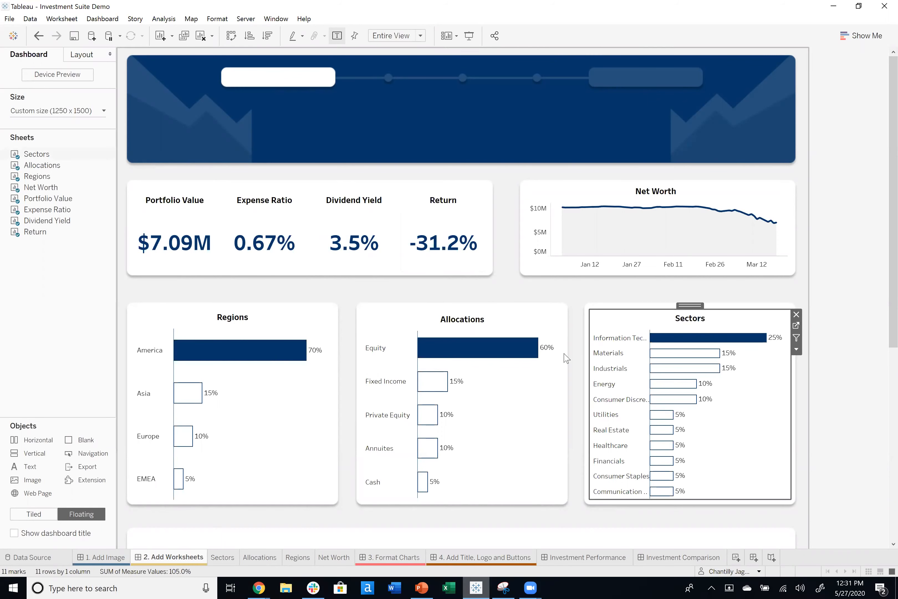
click(396, 35)
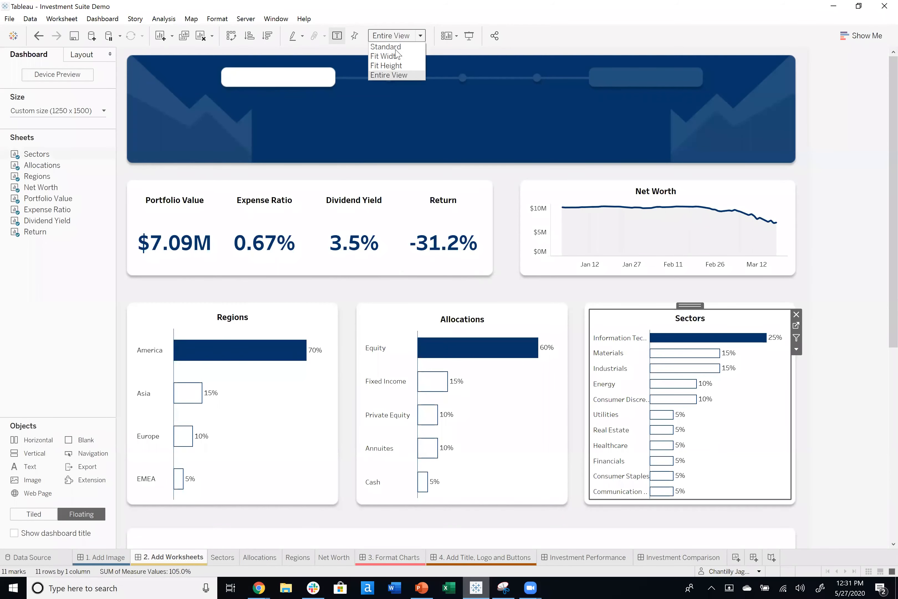
click(397, 56)
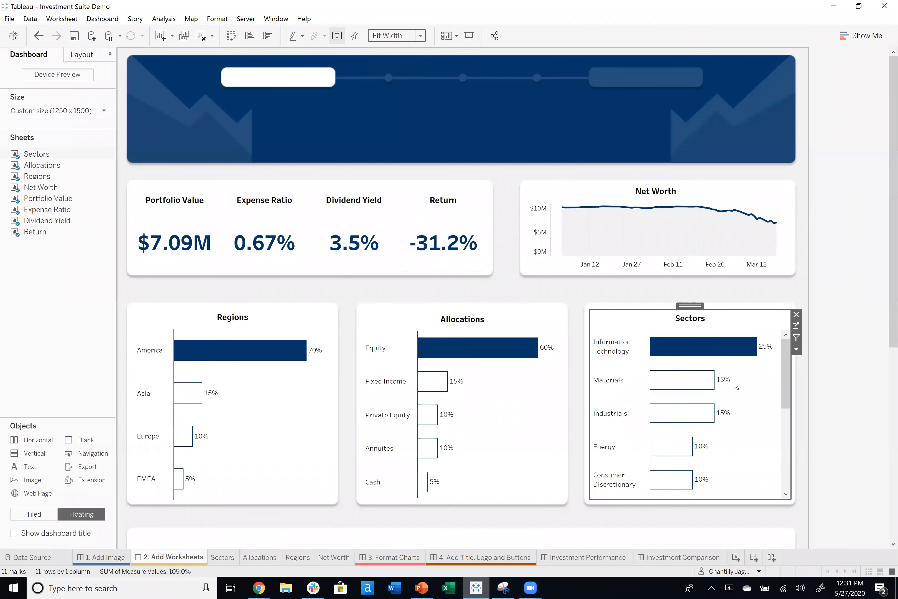
drag(606, 361, 605, 365)
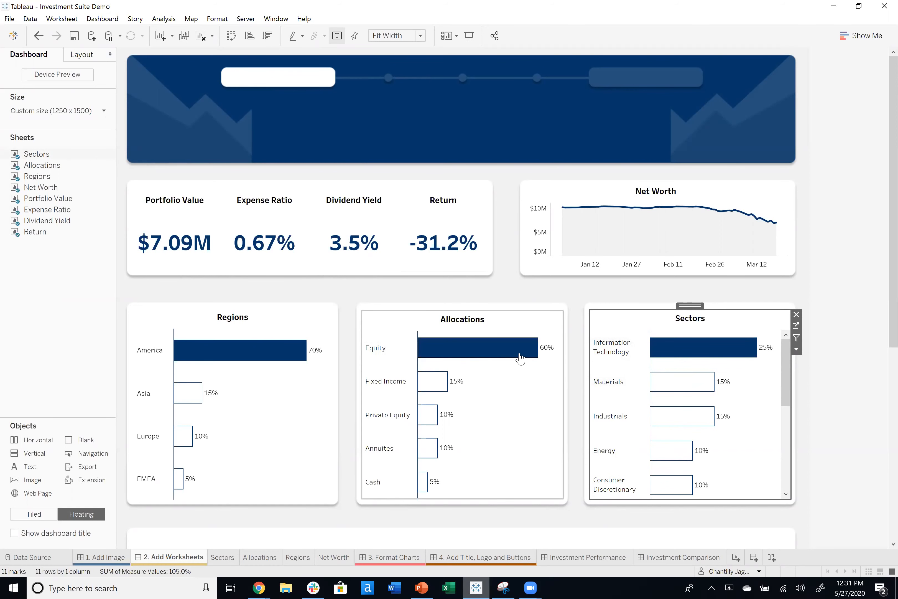
click(862, 423)
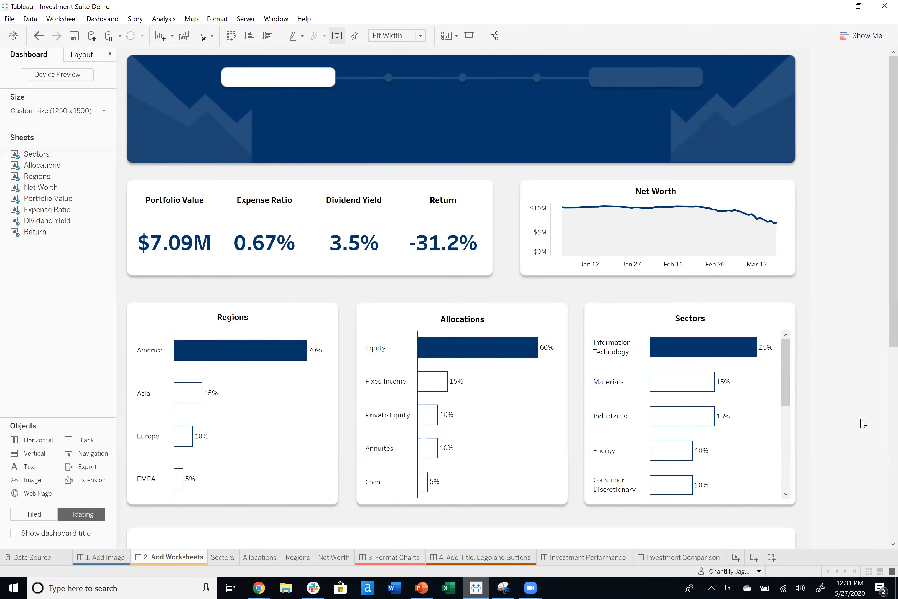
- Switch the Sectors chart's fit to Entire View for comparison and return it to Fit Width
click(723, 328)
click(393, 39)
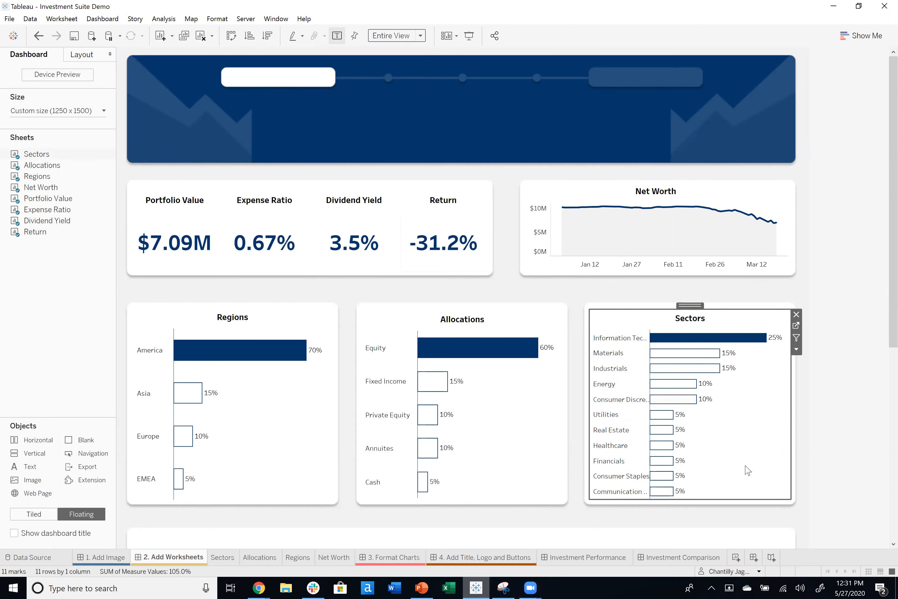
click(398, 36)
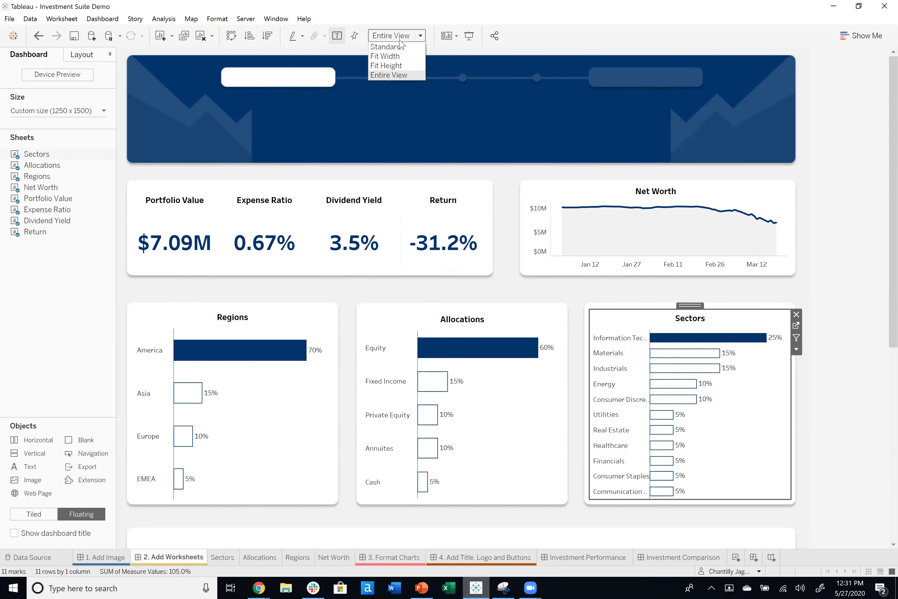
click(398, 56)
click(838, 366)
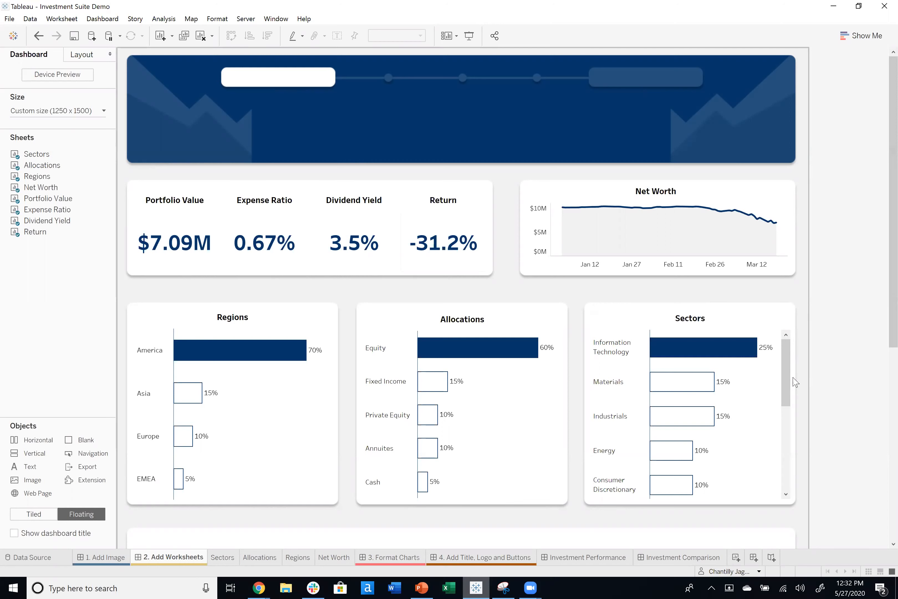
- Look through the Sectors chart's scrollable rows and the large empty card below the three bar charts
drag(785, 376, 783, 341)
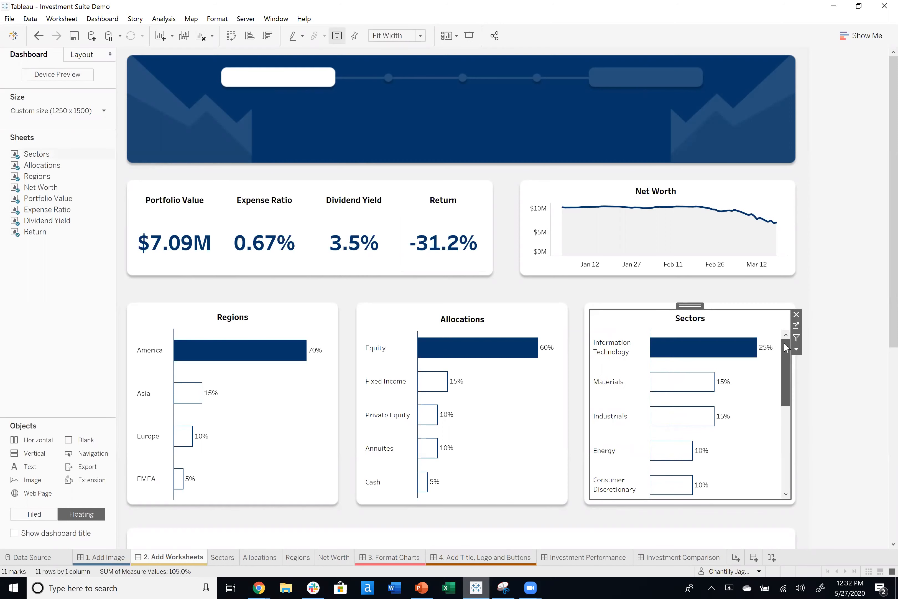
click(843, 414)
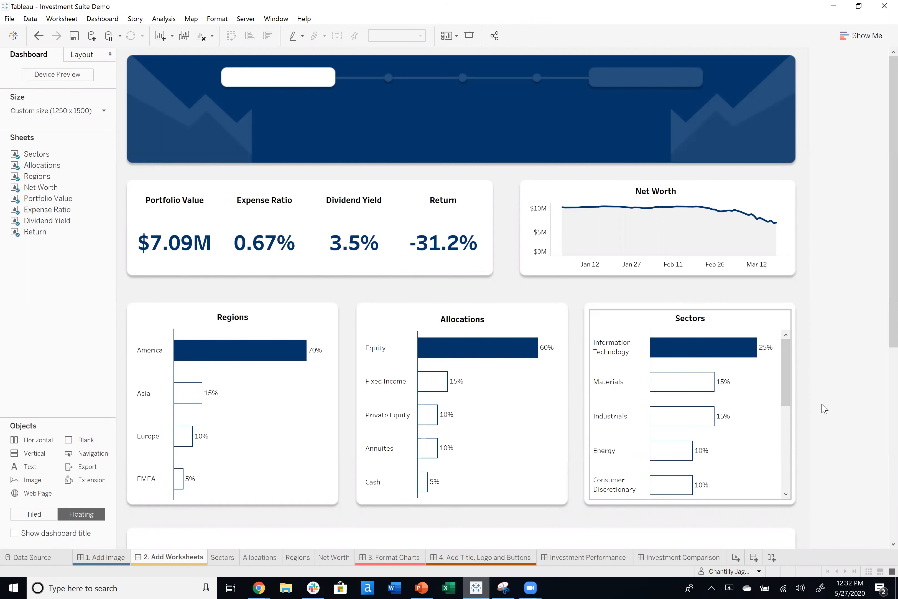
scroll(827, 385, down, 3)
scroll(826, 385, down, 3)
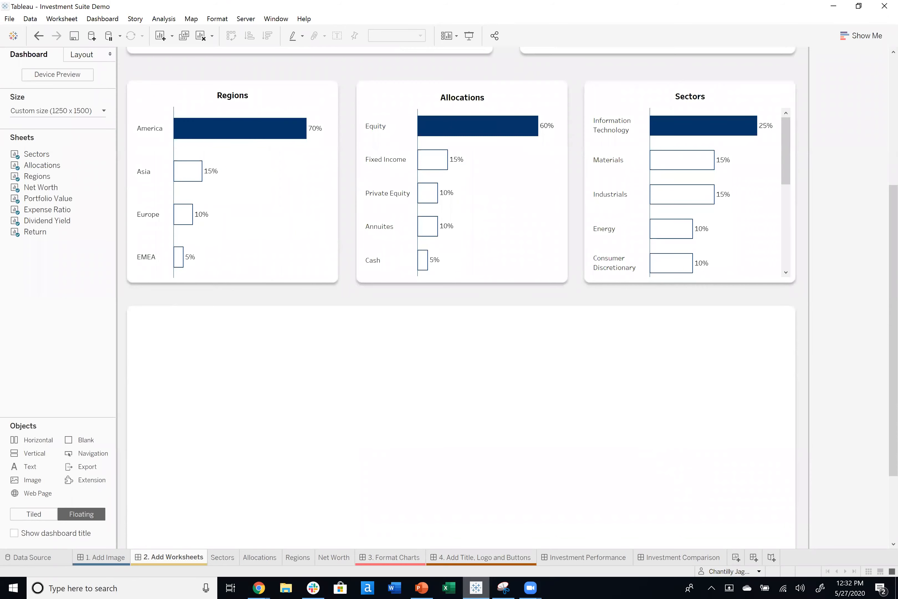
- Open the 3. Format Charts dashboard and examine the Holdings card, including its separate DTD and WTD return columns
scroll(842, 273, up, 3)
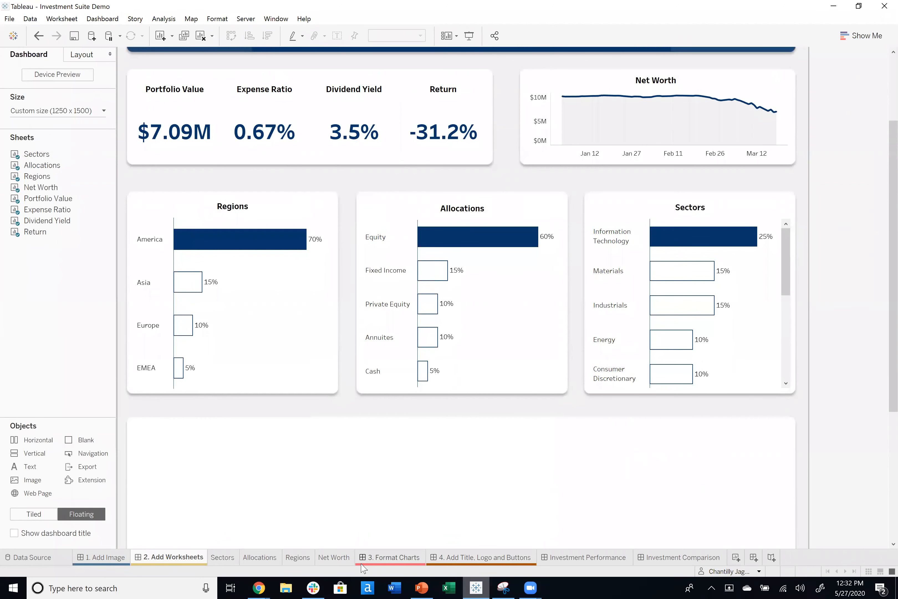
click(402, 558)
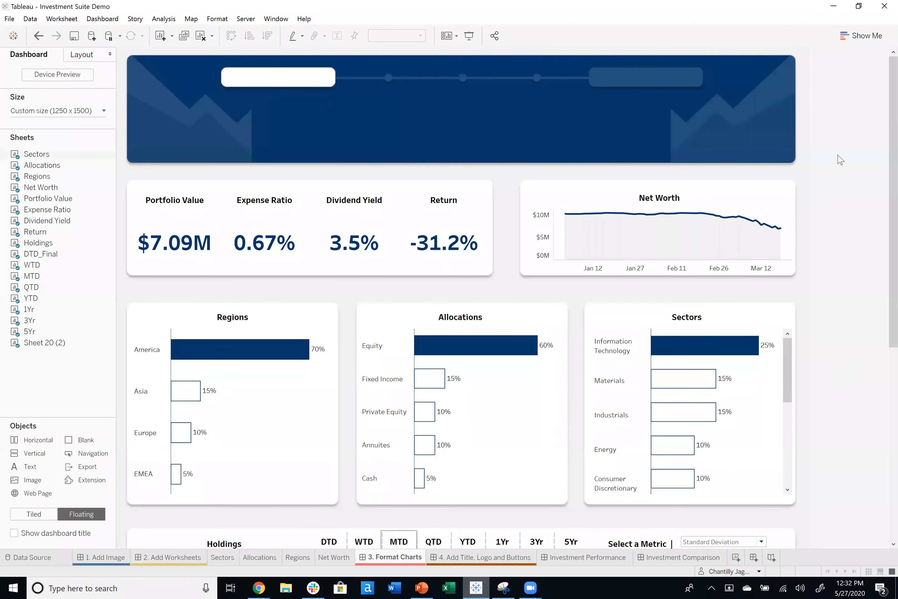
scroll(459, 297, down, 8)
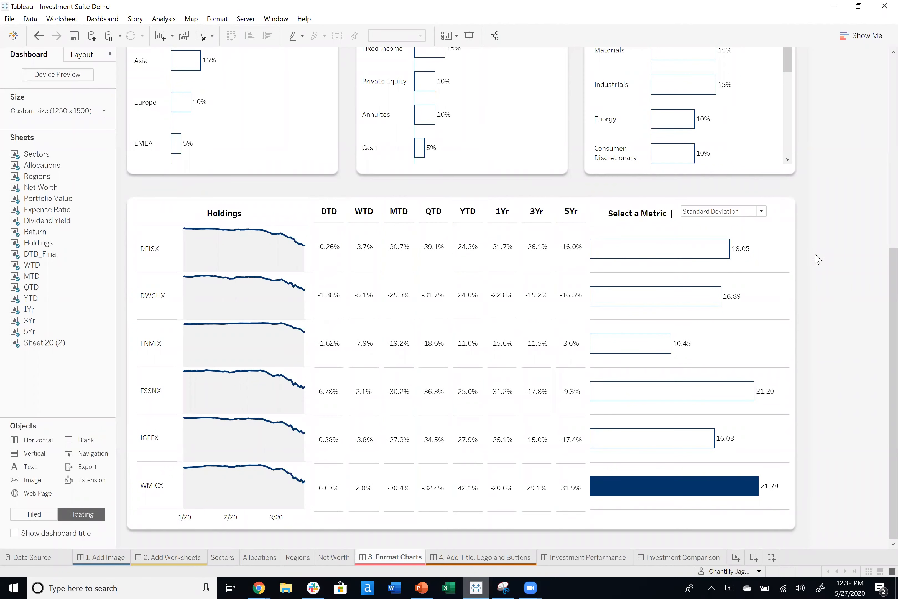
click(324, 257)
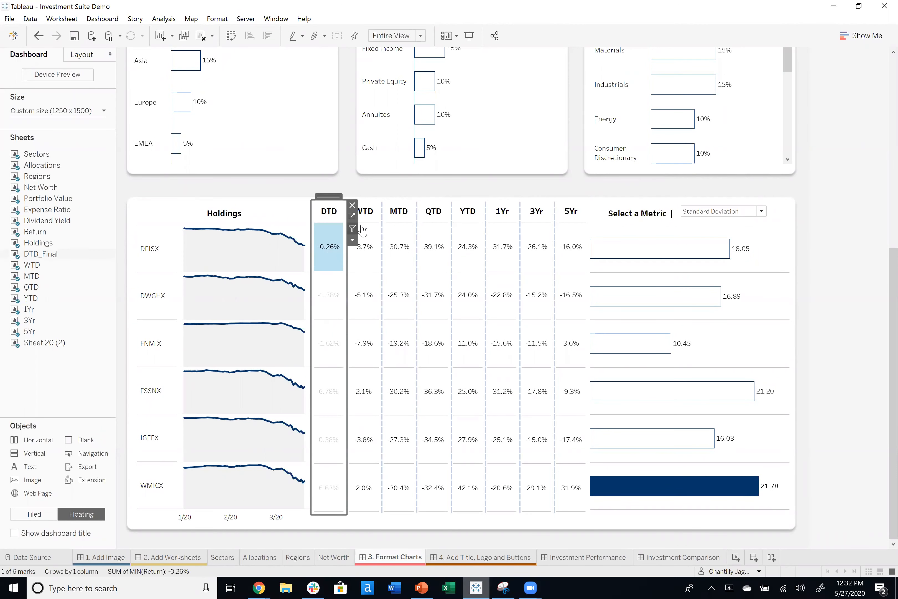
click(361, 264)
click(866, 235)
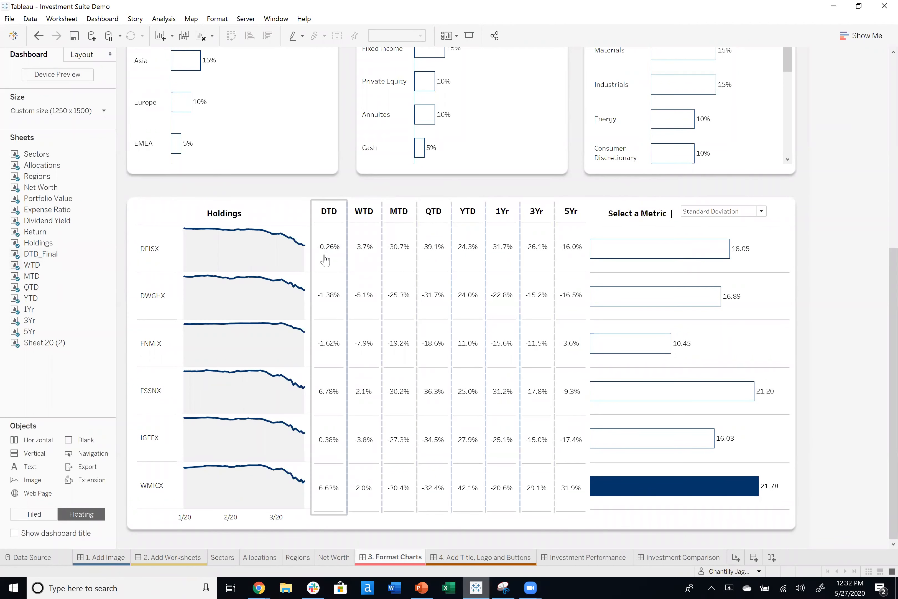
click(331, 262)
click(331, 263)
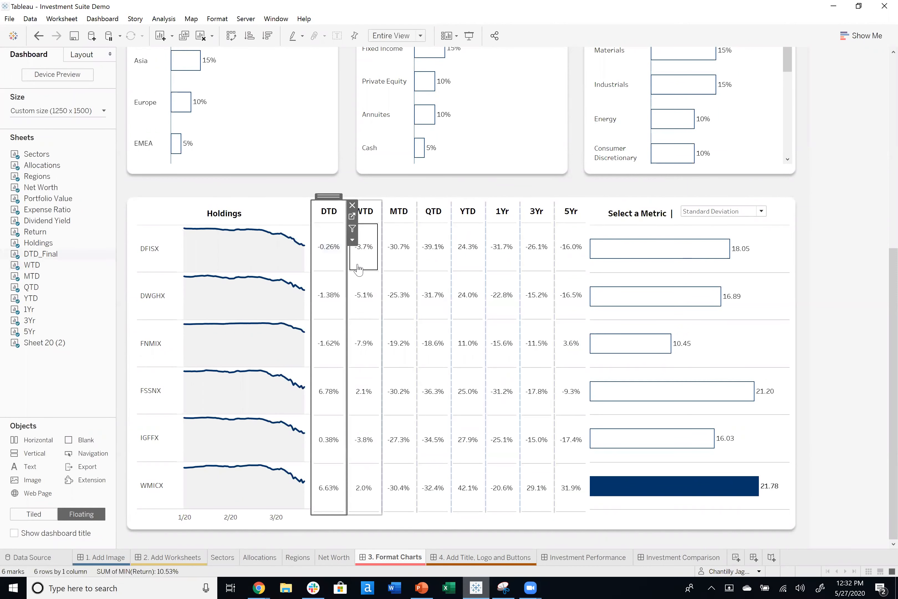
click(364, 264)
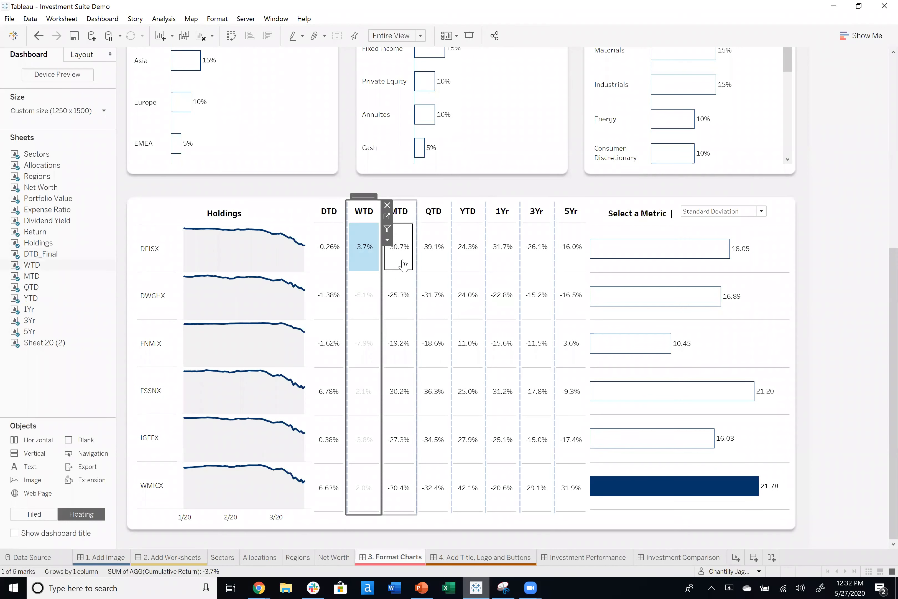
- Open the MTD column's source worksheet to inspect how it is built, and return to the 3. Format Charts dashboard
click(403, 265)
click(401, 249)
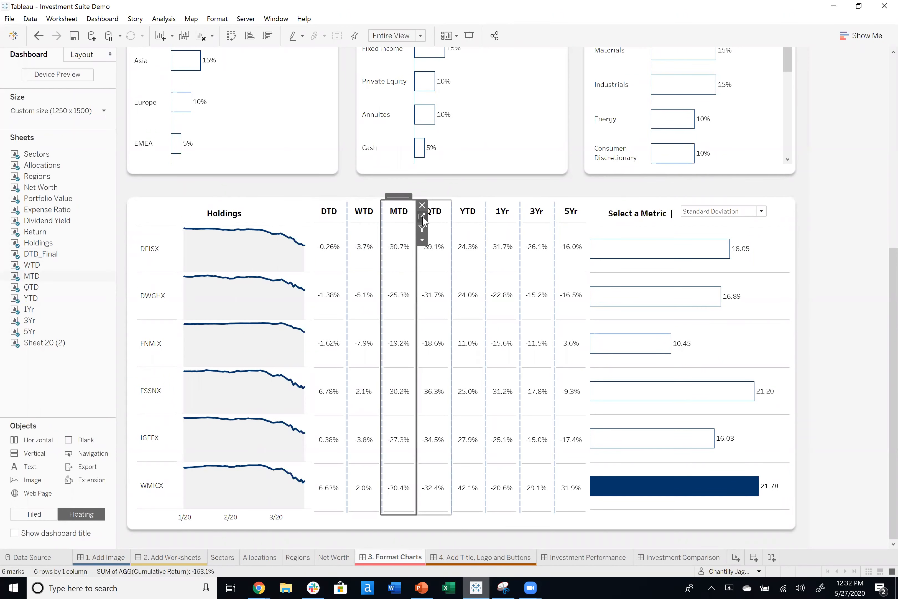
click(422, 216)
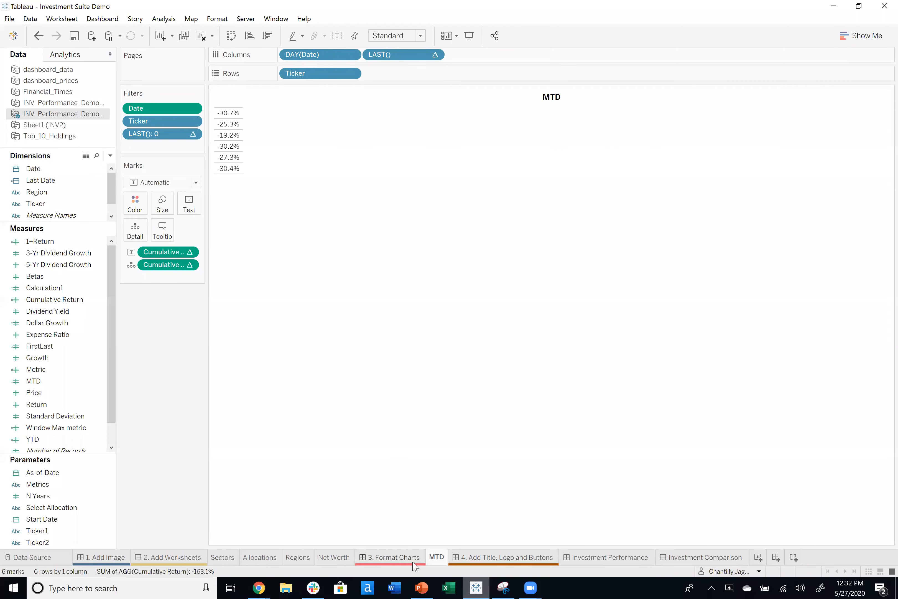
mouse_move(413, 564)
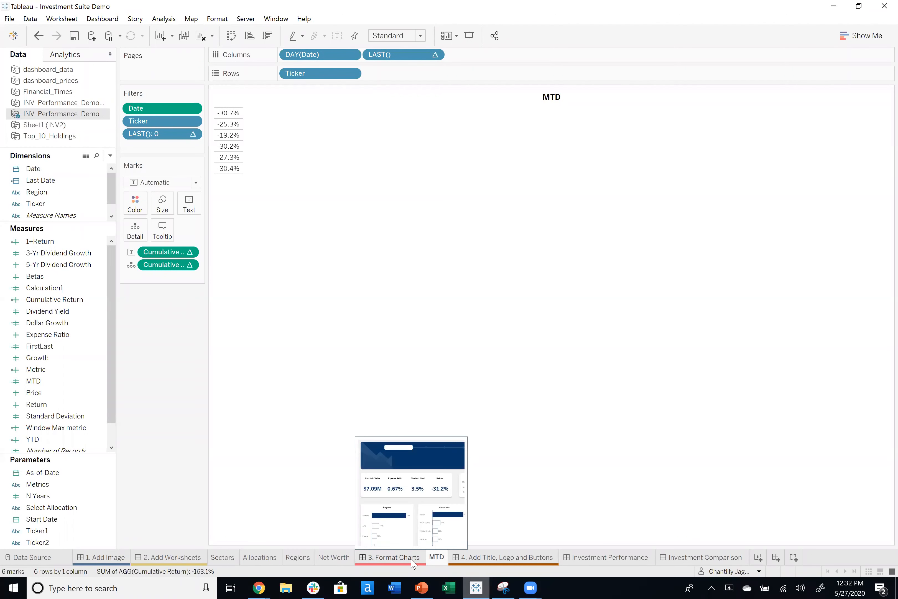
click(412, 561)
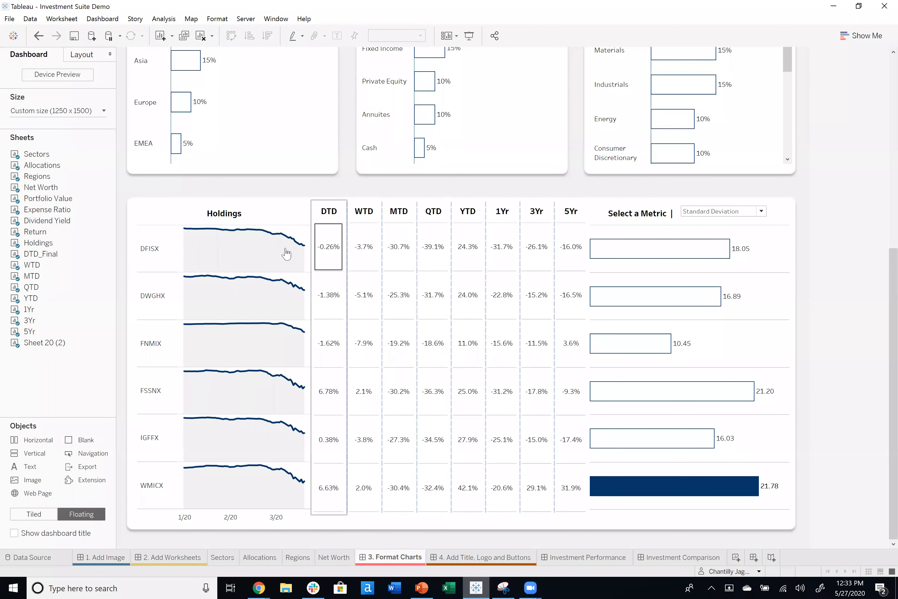
- Set the Holdings chart's outer padding to 0 on all sides
click(233, 198)
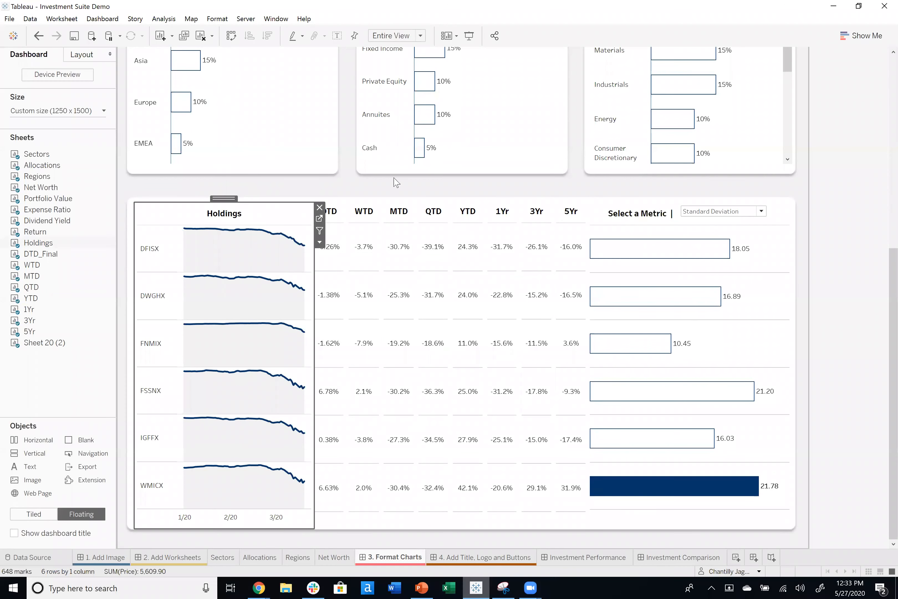
click(845, 248)
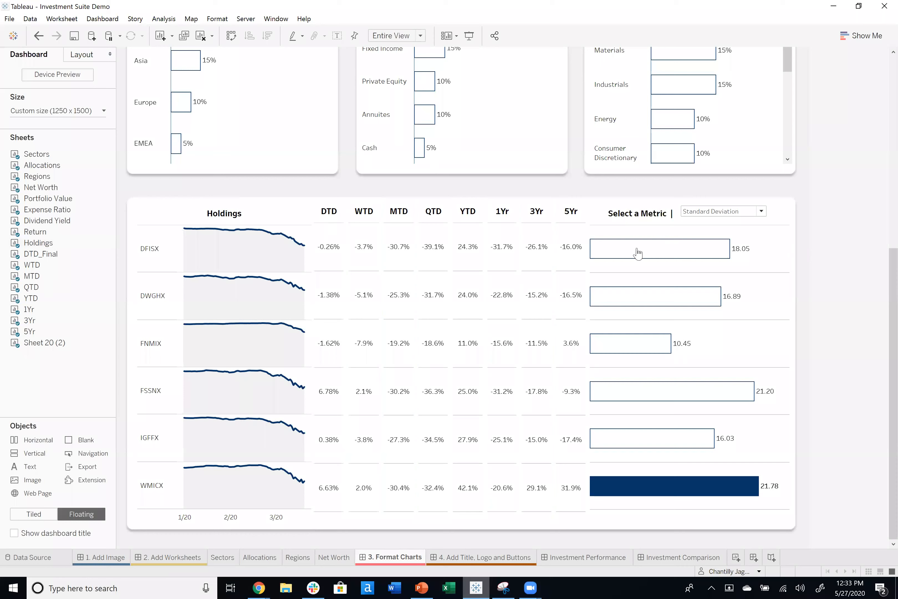
click(249, 226)
click(80, 56)
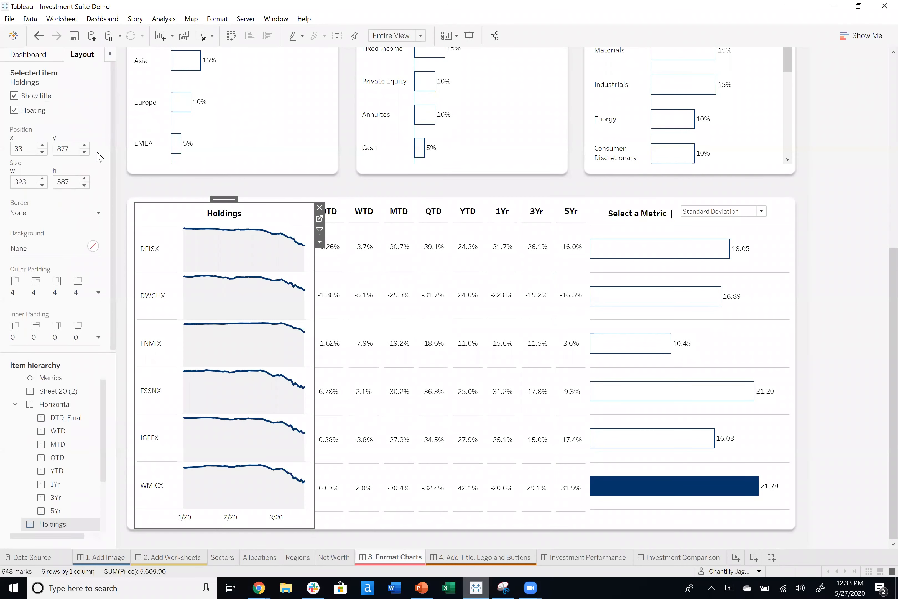
click(33, 292)
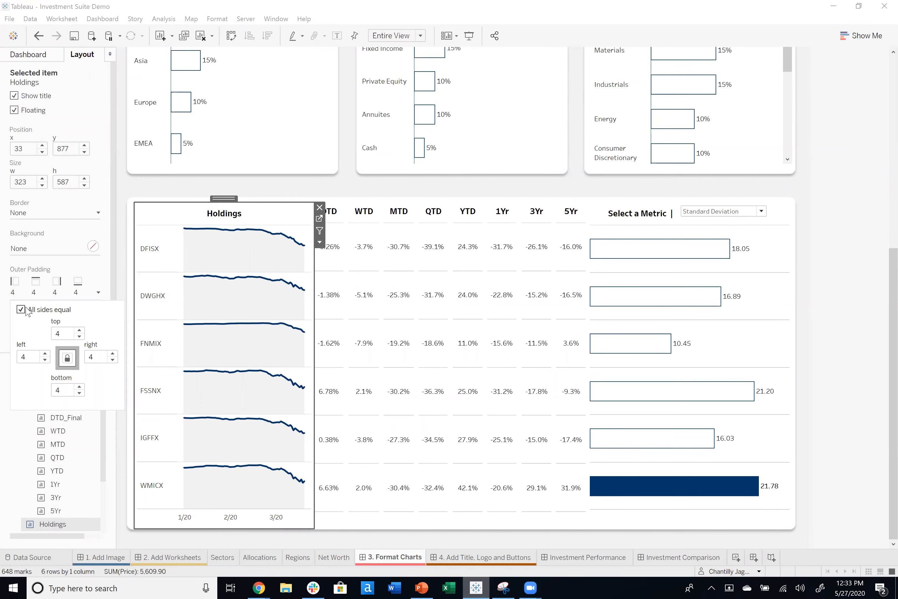
click(79, 336)
click(27, 312)
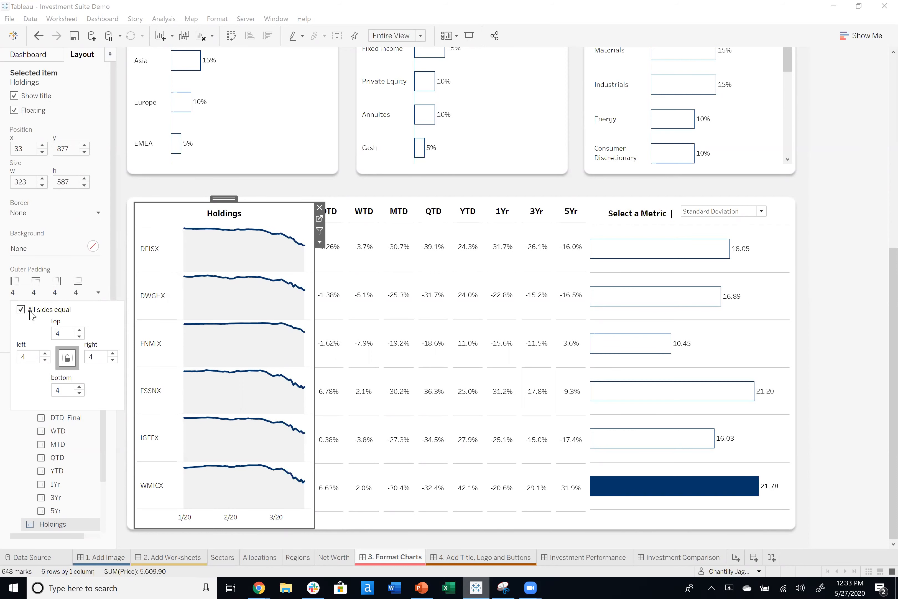
click(79, 335)
click(79, 335)
click(79, 336)
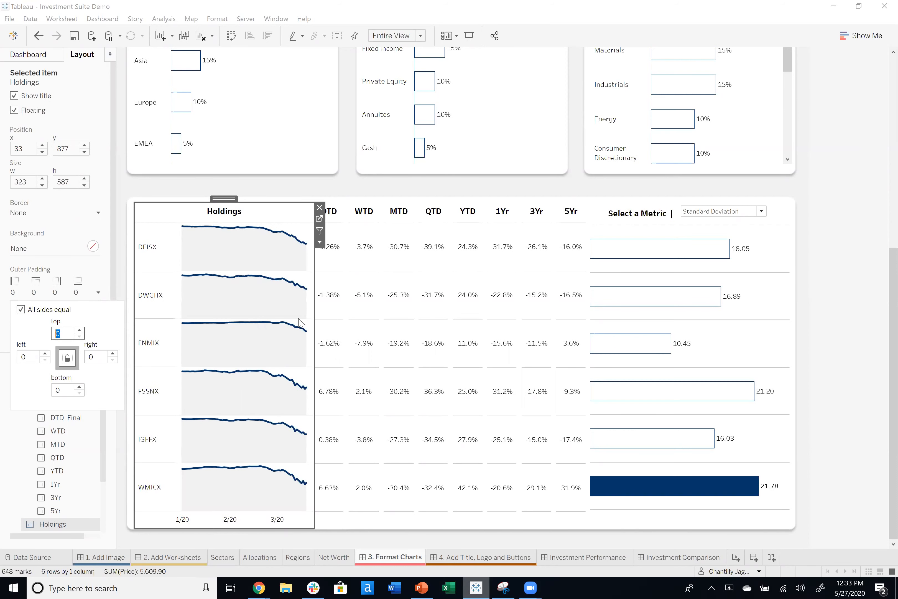
- Set the DTD column's outer padding to 0 on all sides
click(331, 303)
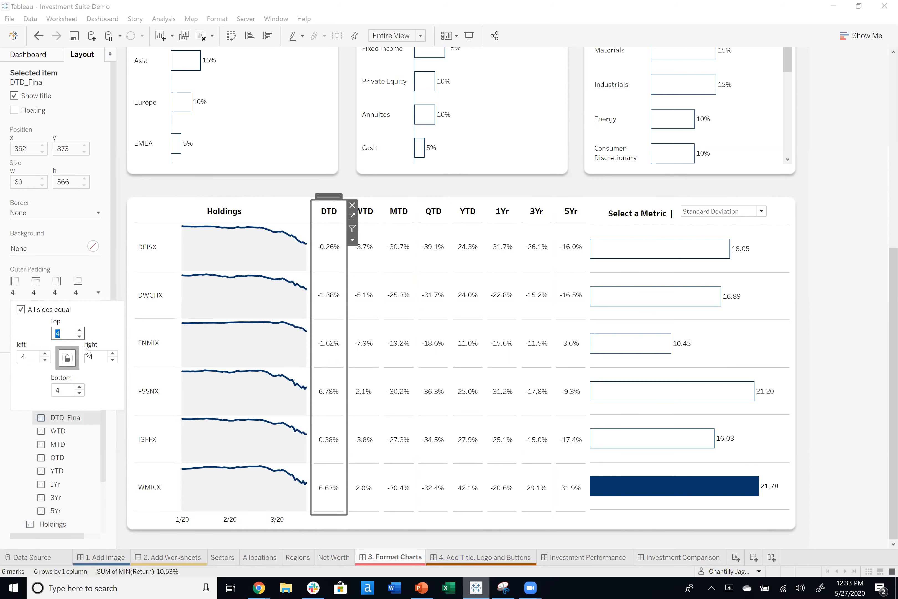
click(79, 336)
click(79, 336)
click(79, 336)
click(80, 336)
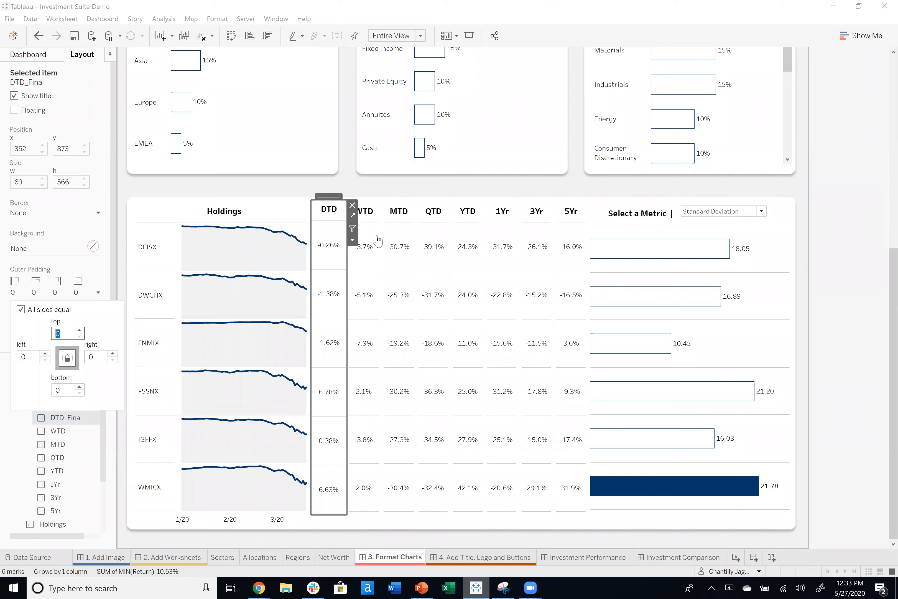
- Set the WTD column's outer padding to 0 on all sides
click(365, 268)
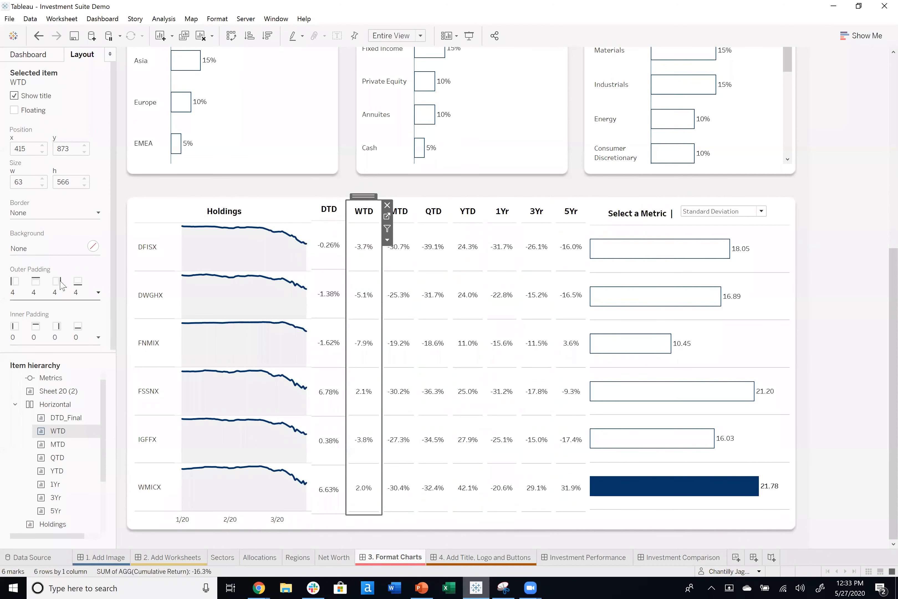
click(58, 282)
click(80, 336)
click(79, 335)
click(79, 336)
click(79, 336)
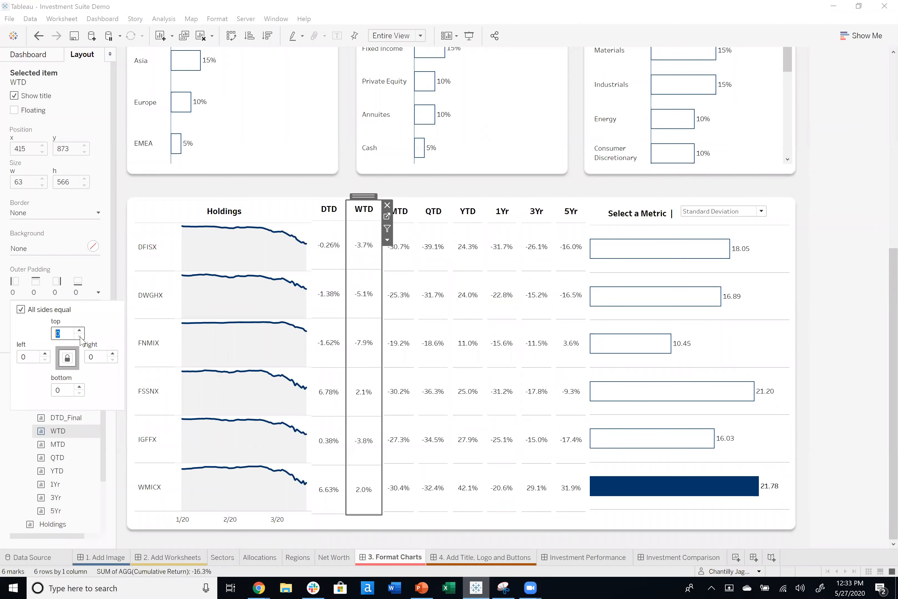
- Extend the Holdings chart's upper edge slightly upward to y 874 and height 590, lining its rows up with the return columns
click(252, 219)
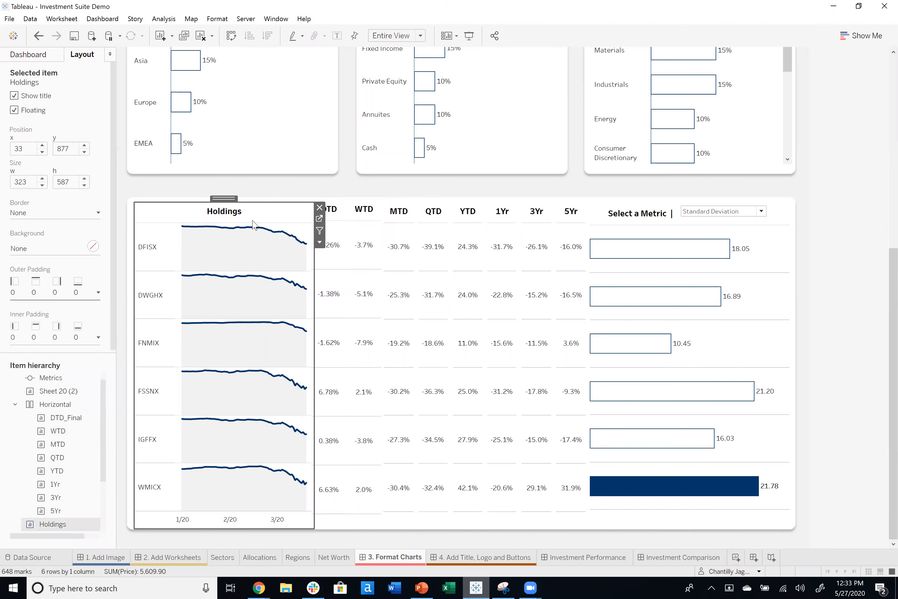
click(33, 285)
click(20, 310)
drag(284, 199, 287, 199)
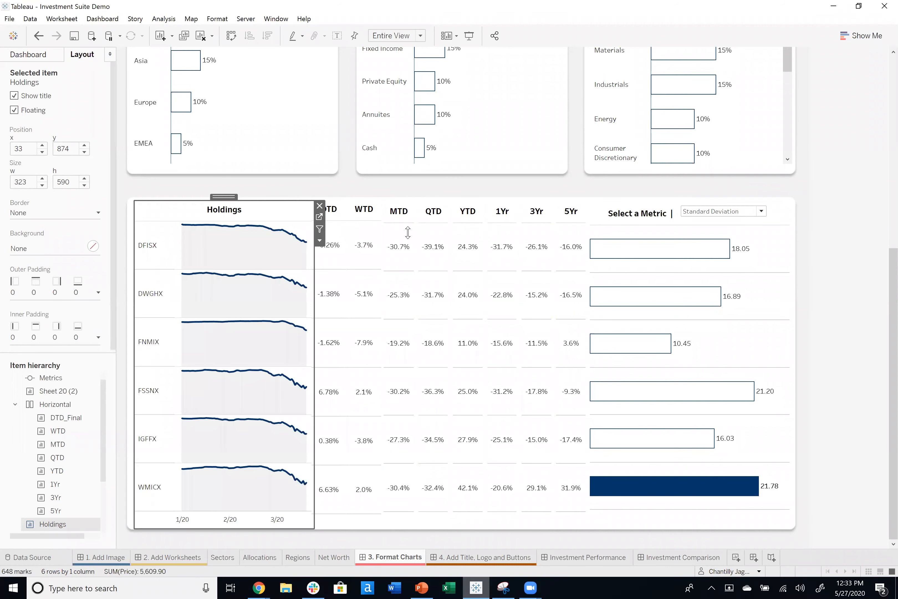
- Set the MTD column's outer padding to 0 on all sides
click(401, 245)
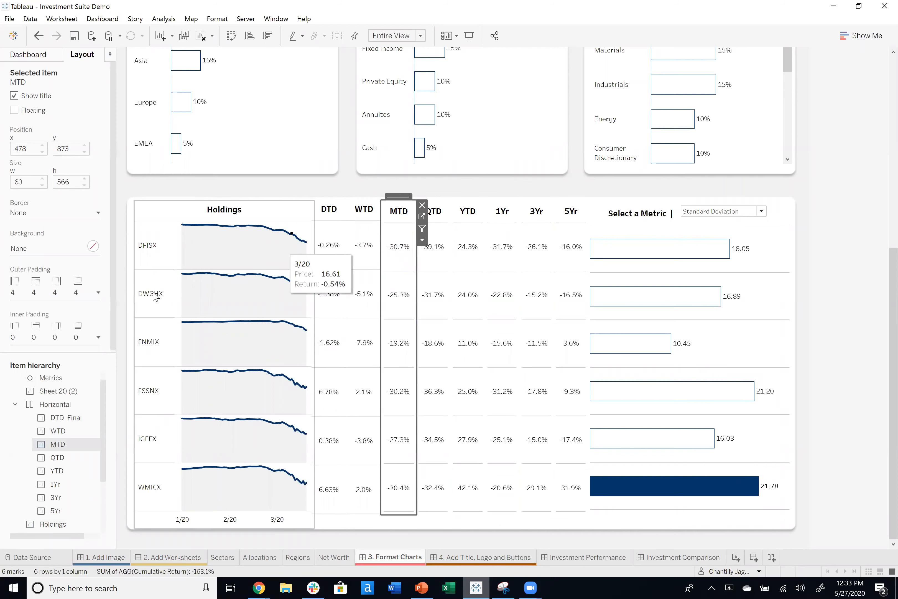
click(48, 285)
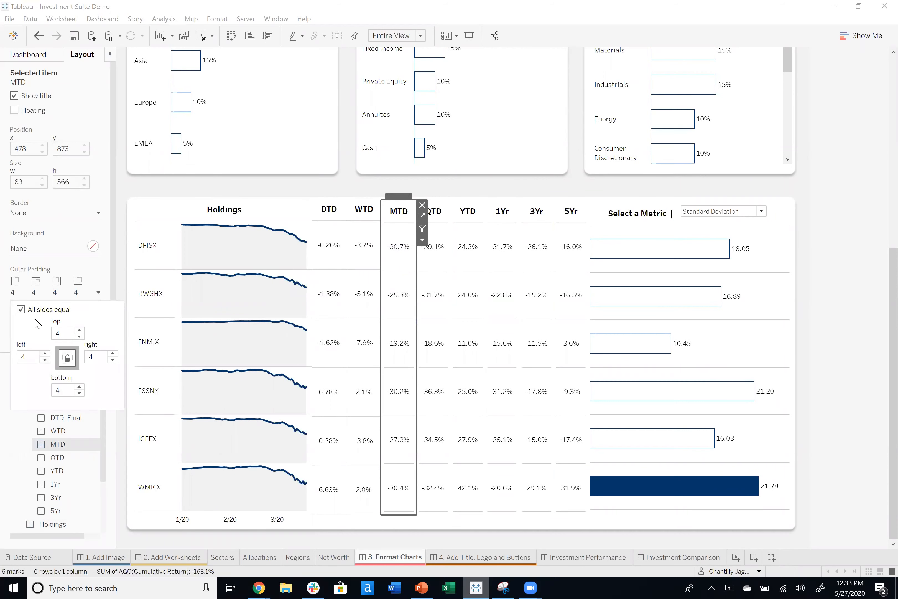
click(22, 308)
click(79, 336)
click(79, 336)
click(79, 337)
click(79, 336)
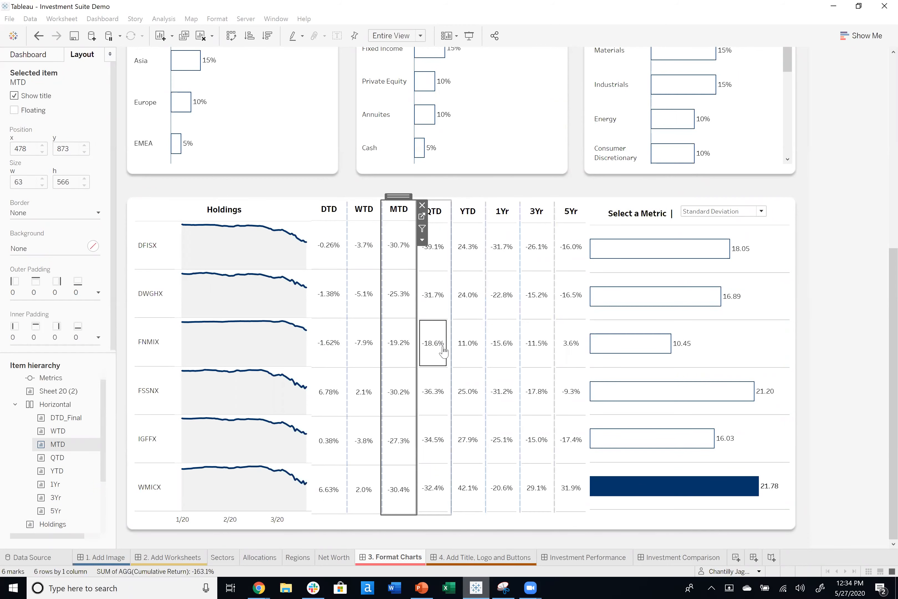
- Set the QTD column's outer padding to 0 on all sides and deselect it
click(445, 342)
click(69, 287)
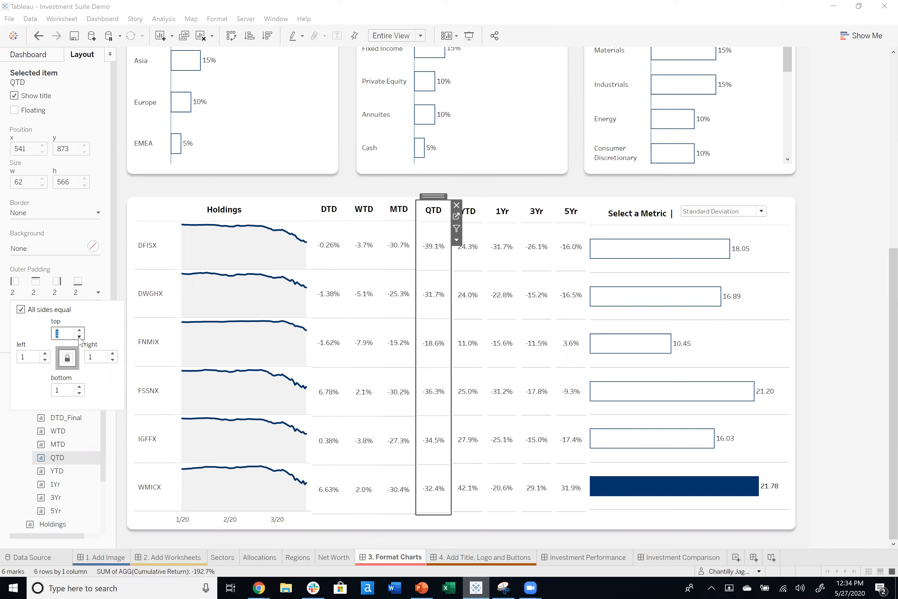
click(801, 257)
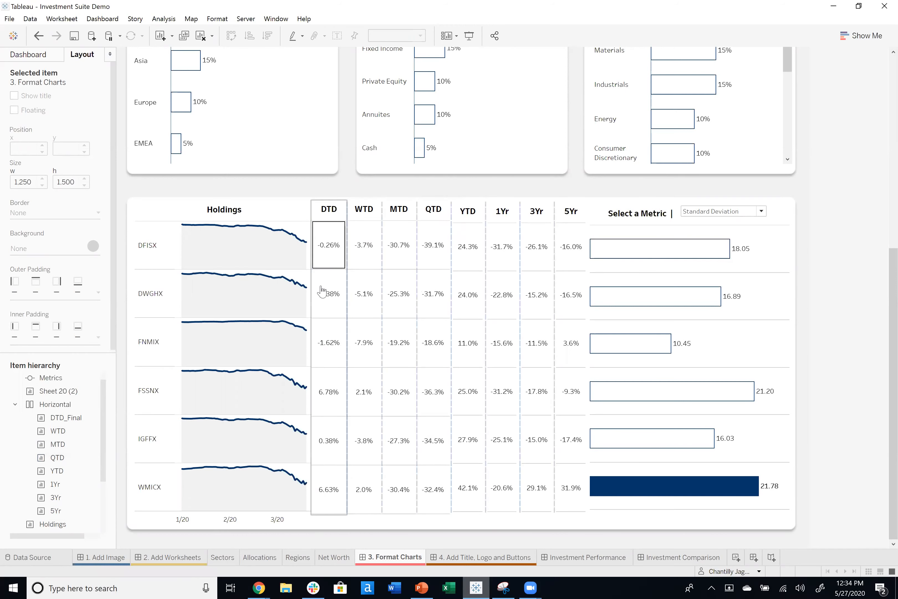
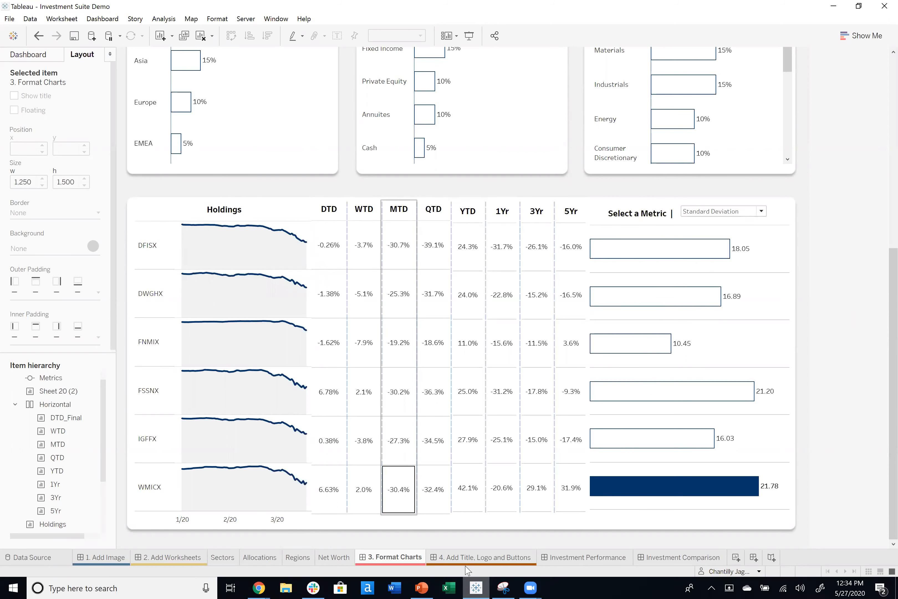
- On the "4. Add Title, Logo and Buttons" dashboard, place a floating navigation button over the white box in the header
click(489, 558)
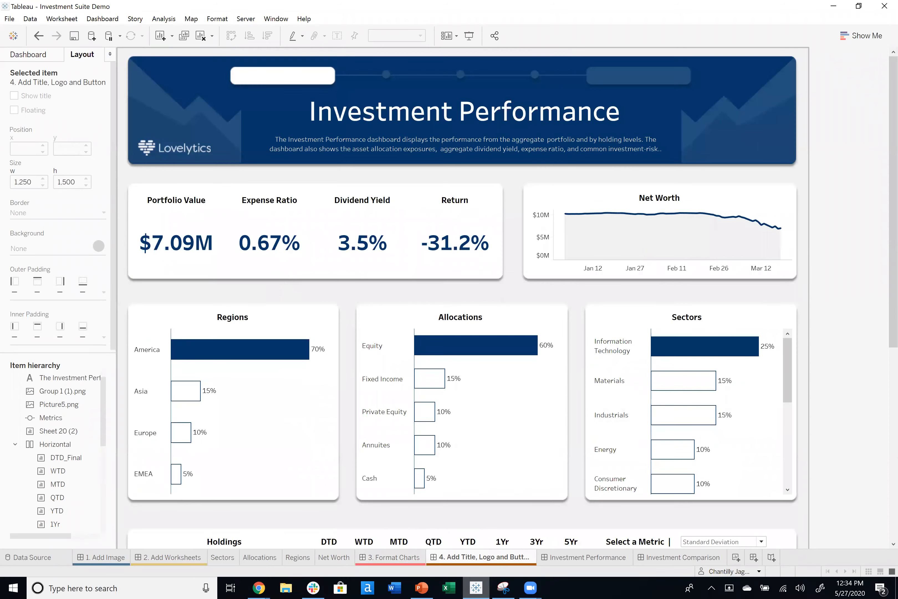
scroll(462, 255, down, 6)
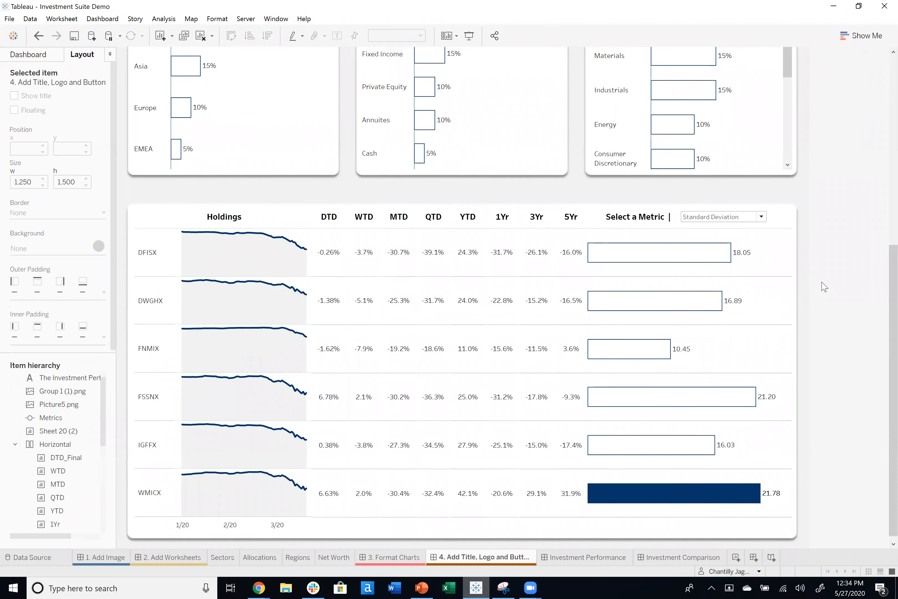
scroll(822, 287, up, 3)
scroll(823, 278, up, 5)
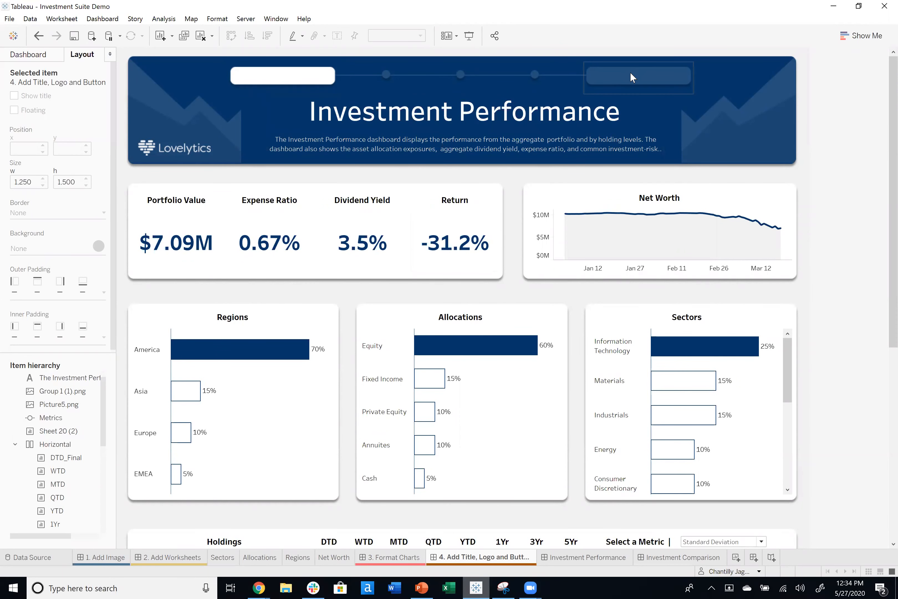
click(43, 58)
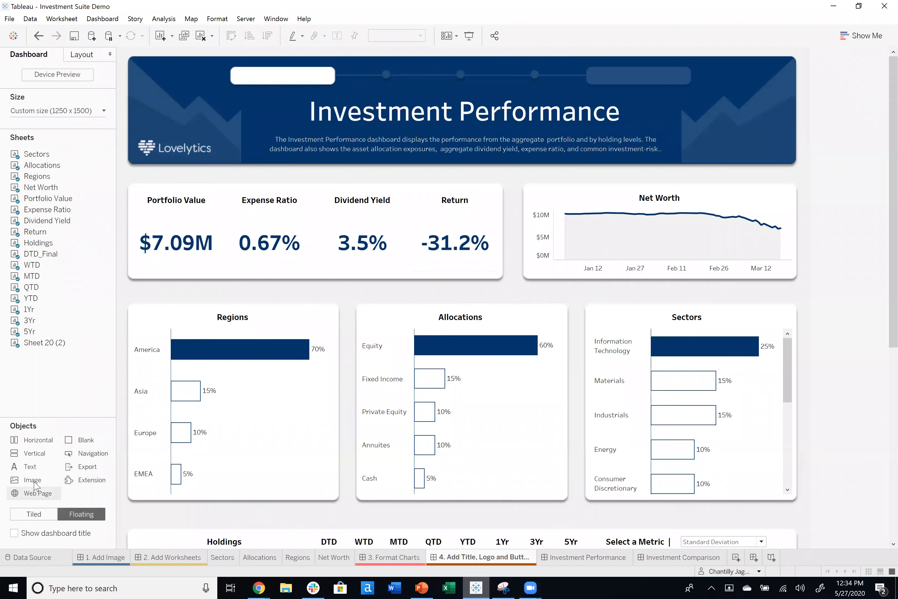
drag(78, 460, 223, 63)
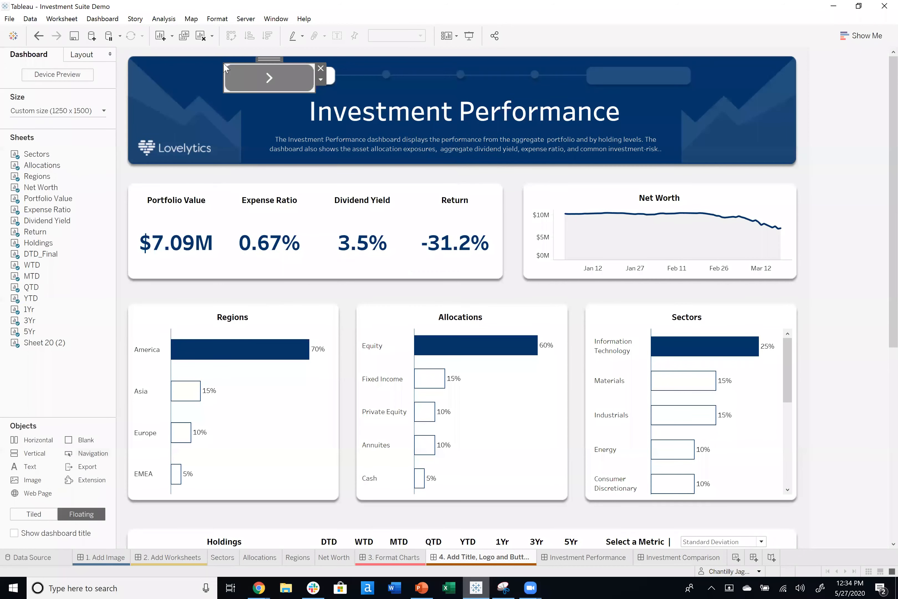
- Edit the new button so that it navigates to the Investment Comparison dashboard
click(321, 80)
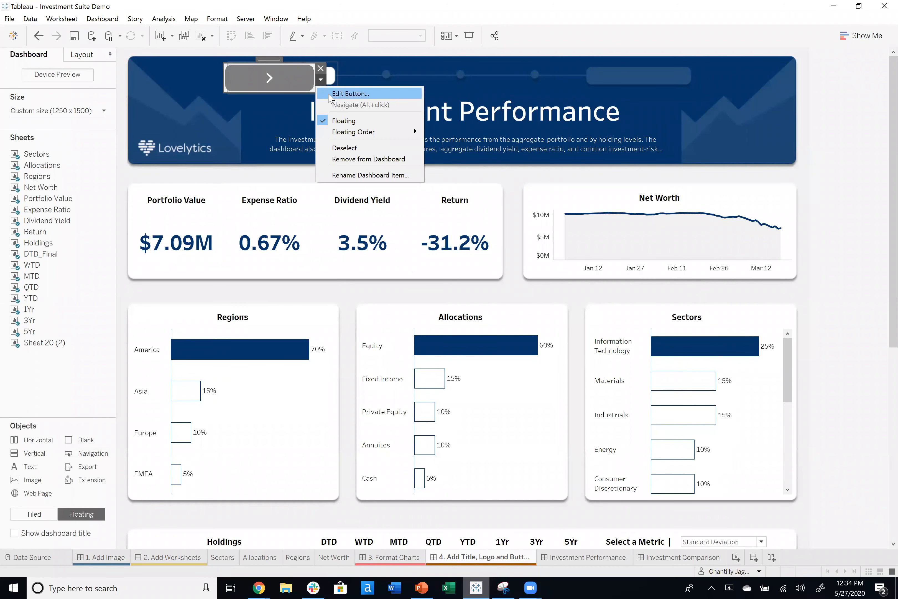
click(335, 94)
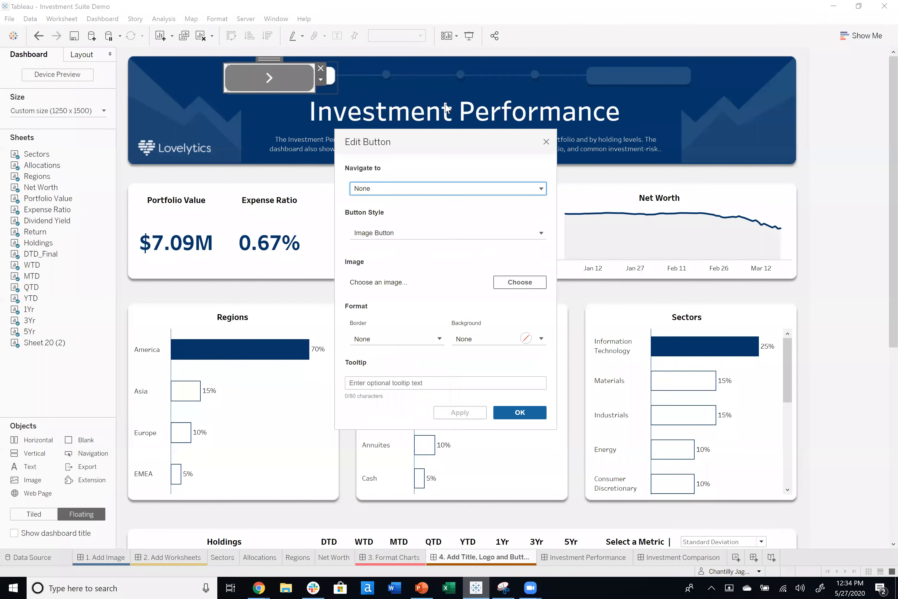
click(415, 193)
scroll(420, 232, down, 2)
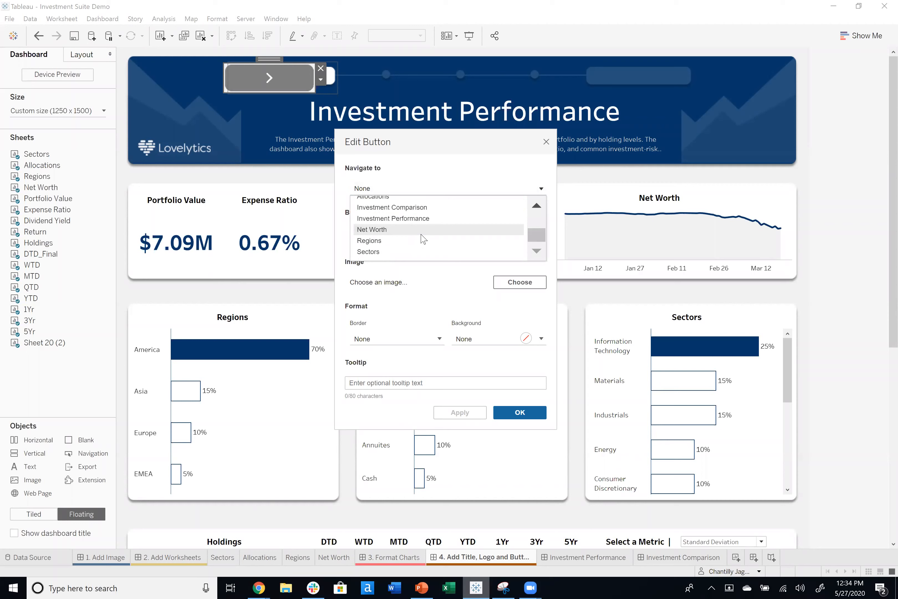
click(425, 209)
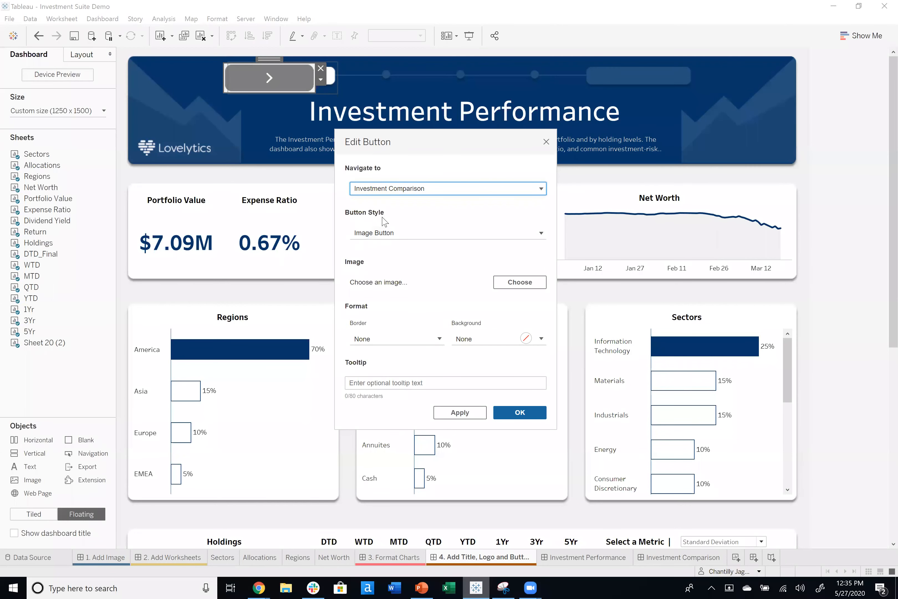
- Change the button style to Text Button and title it "Investment Comparison"
click(394, 236)
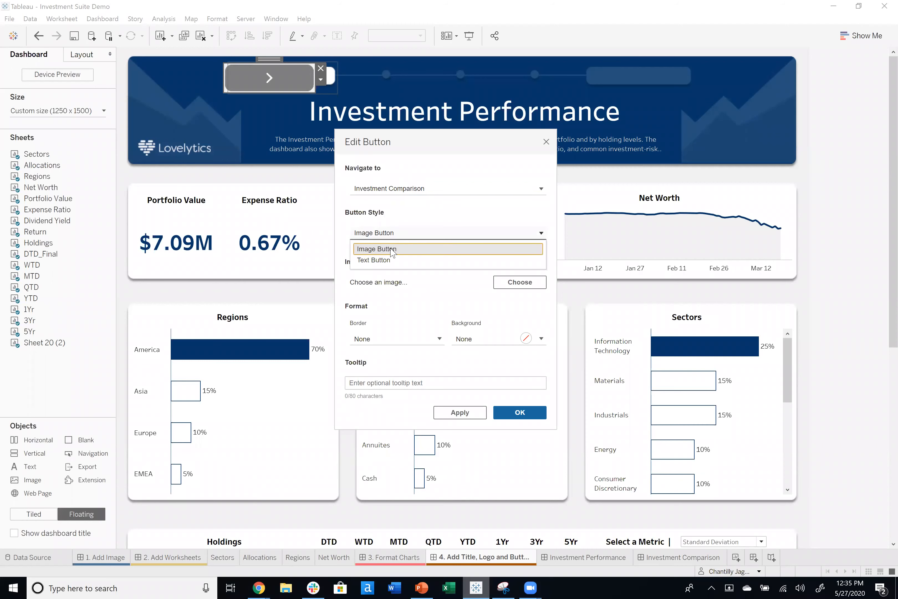
click(394, 258)
click(397, 271)
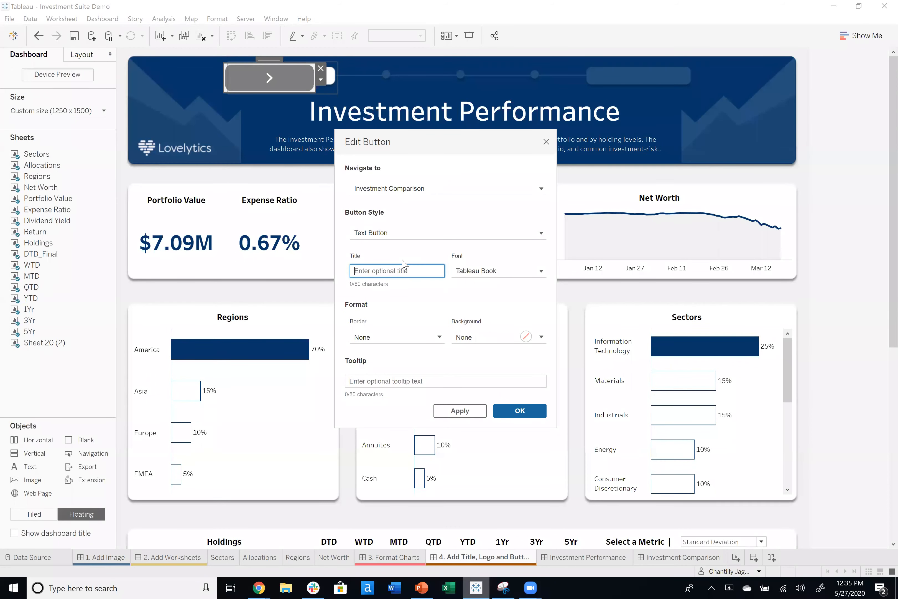
text(Investment Comparison)
- Try a dark blue #063668 background sampled from the header on the button, and reset the background to None
click(481, 342)
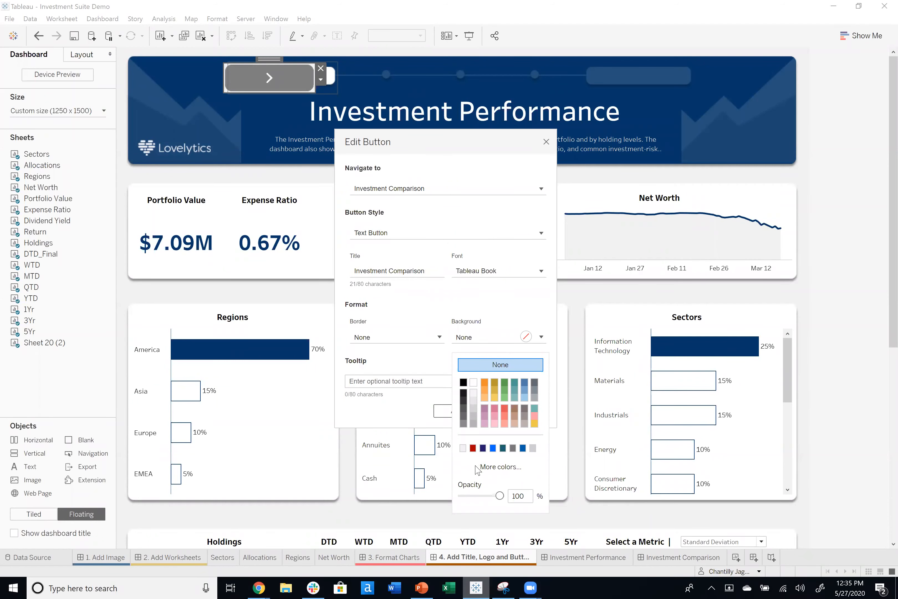
click(494, 467)
click(369, 278)
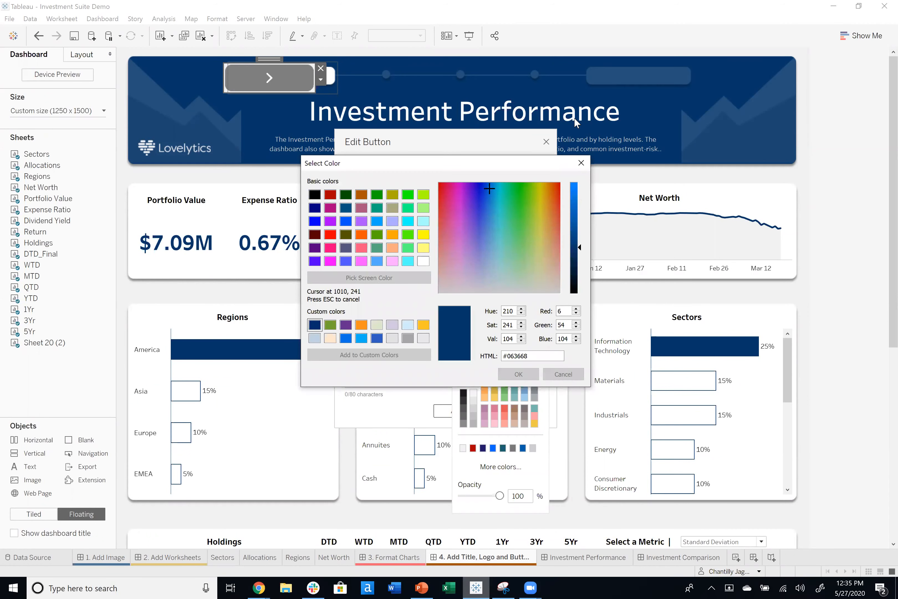
click(654, 109)
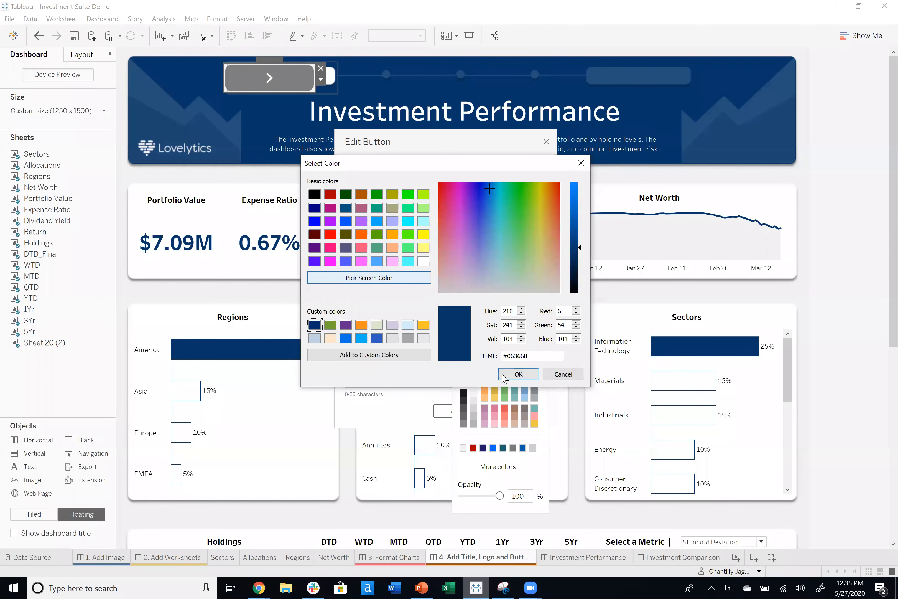
click(518, 374)
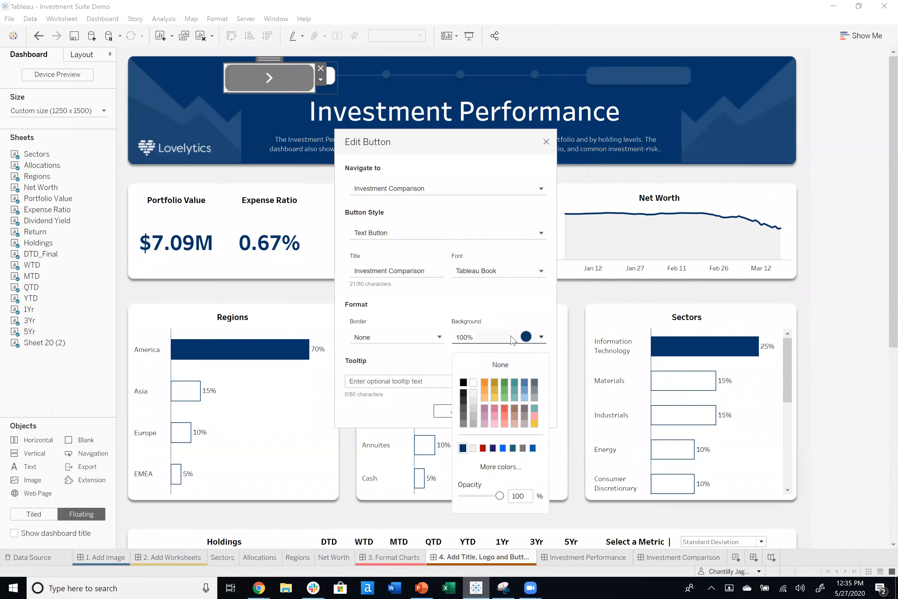
click(502, 322)
click(502, 340)
click(501, 363)
- Check the button's font options and accept the button settings
click(499, 270)
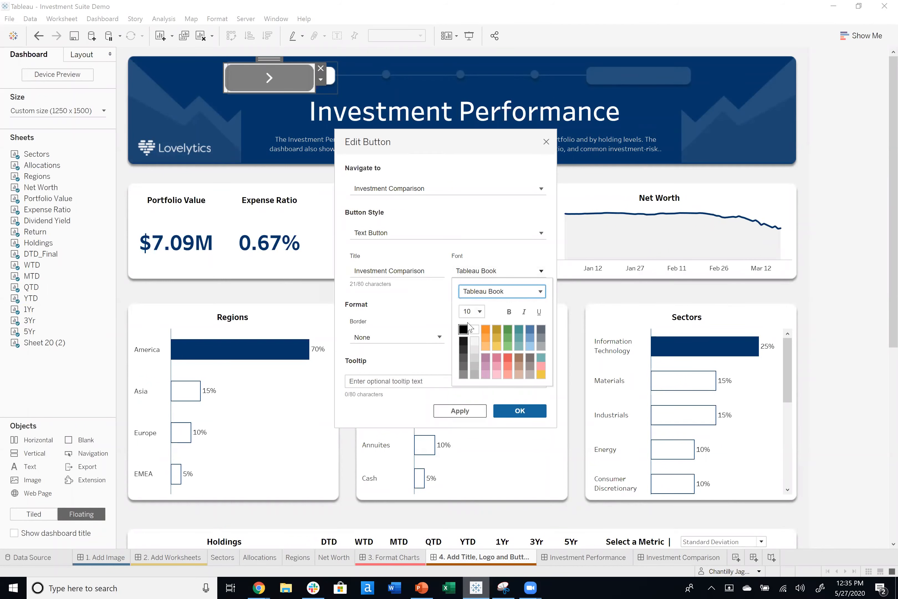
click(511, 296)
click(509, 293)
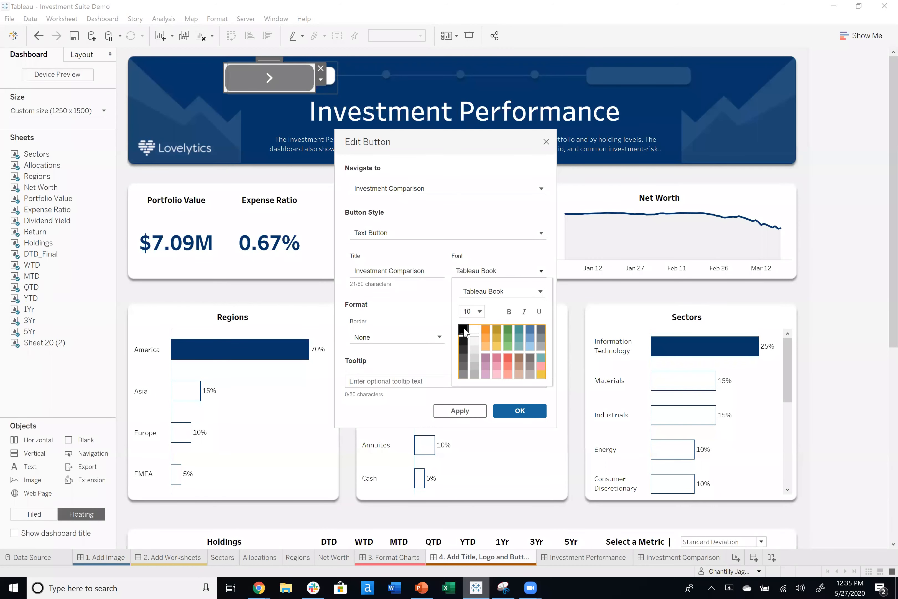
click(440, 311)
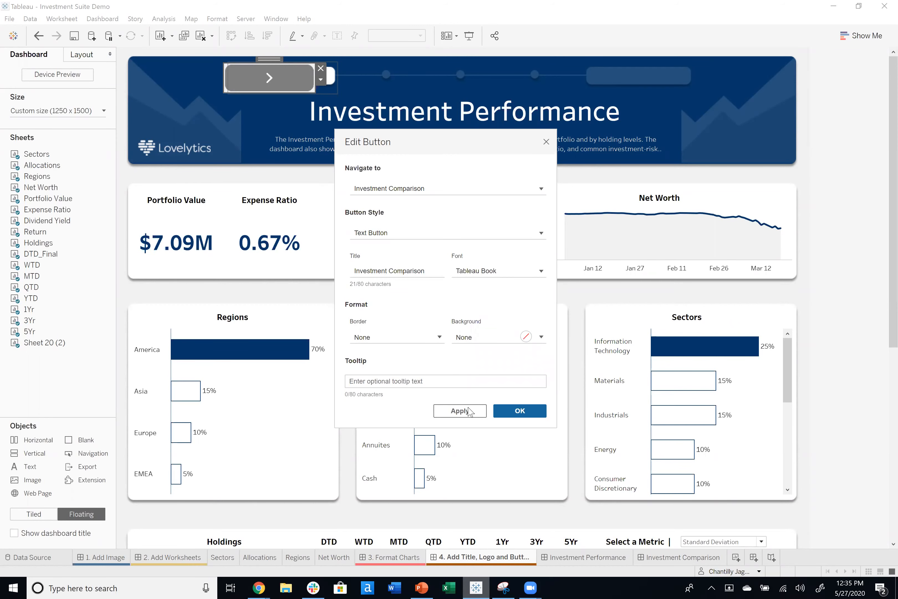
click(507, 410)
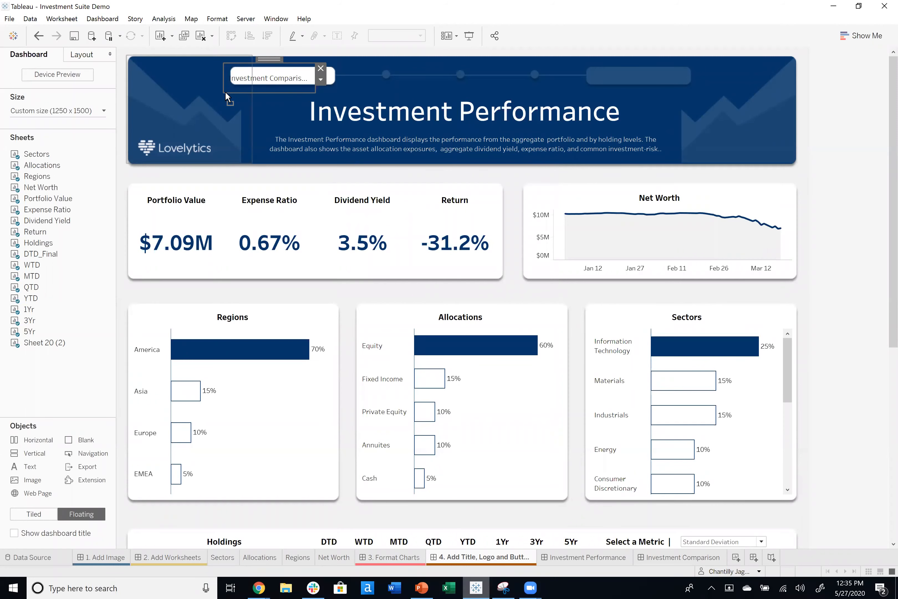
- Resize the button to 197 by 46 and move it onto the dark blue box at the right end of the header
drag(227, 96, 233, 89)
mouse_move(313, 92)
mouse_down()
mouse_move(338, 89)
mouse_move(305, 89)
mouse_up()
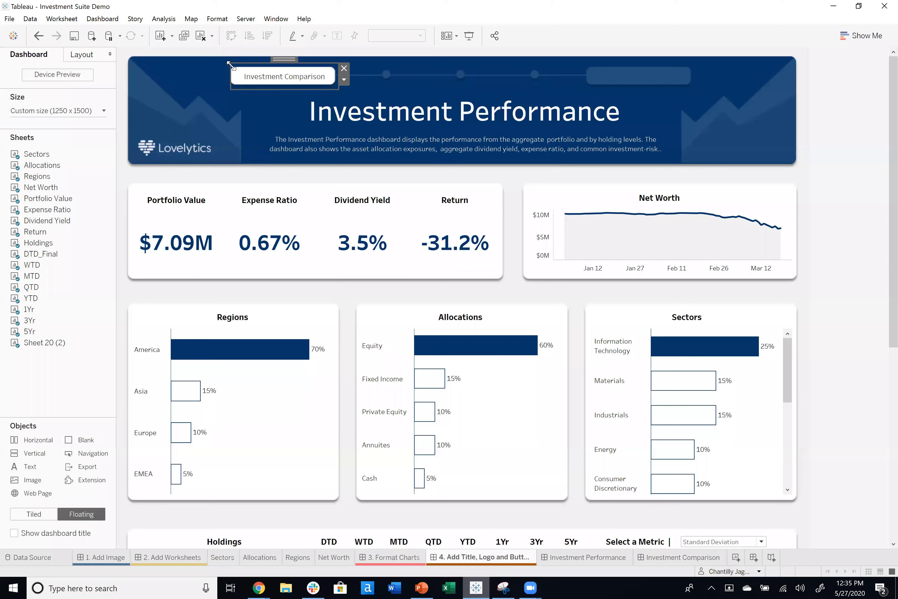
drag(230, 64, 229, 63)
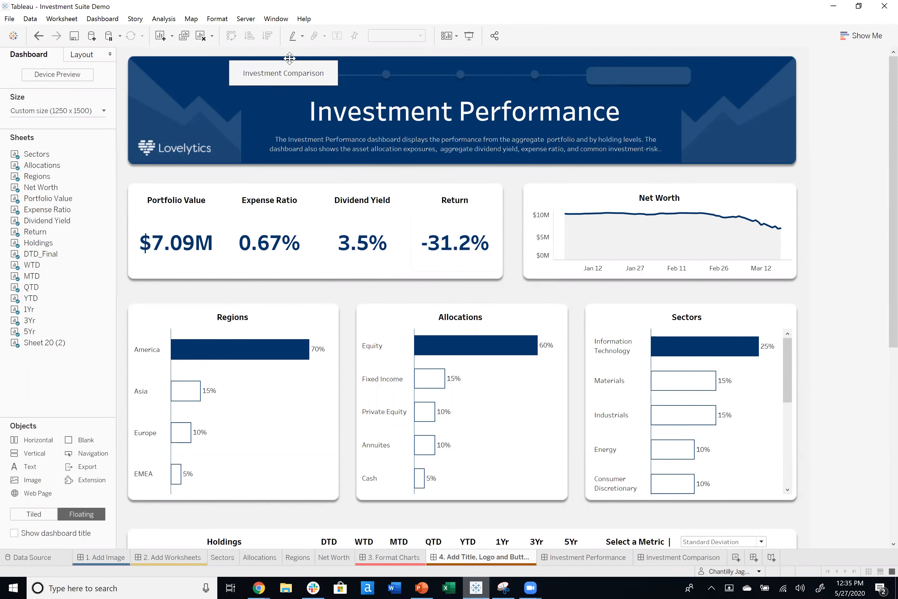
click(88, 57)
click(85, 146)
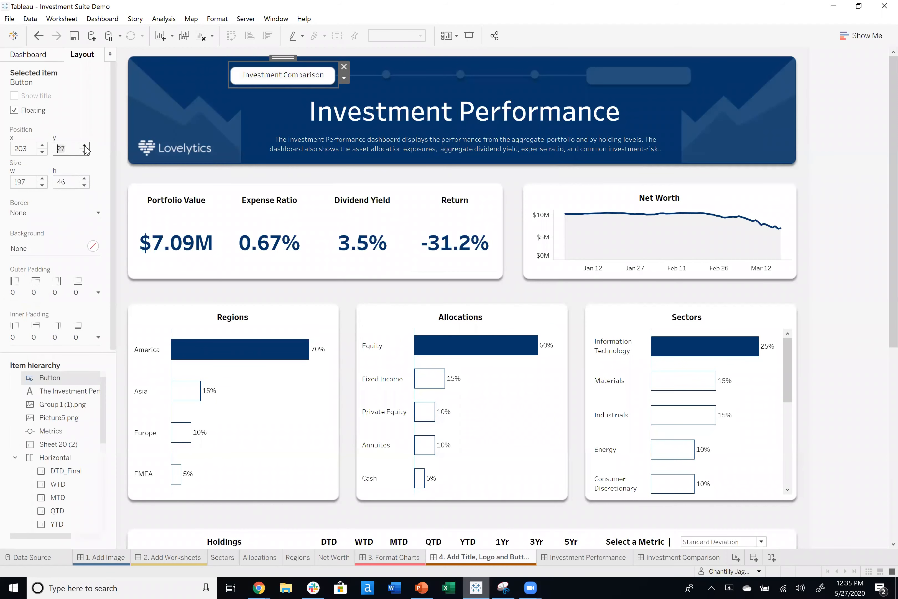
click(49, 56)
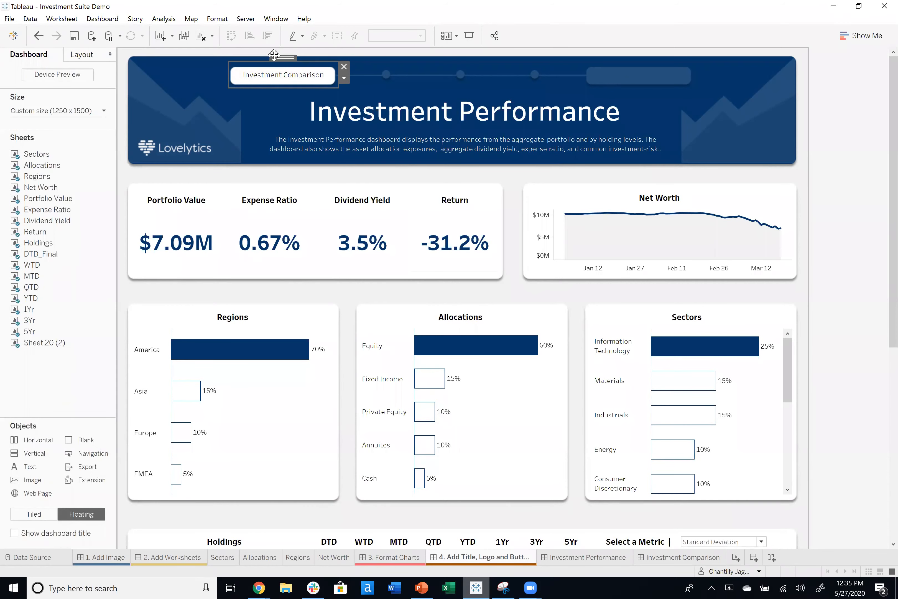
drag(418, 57, 636, 57)
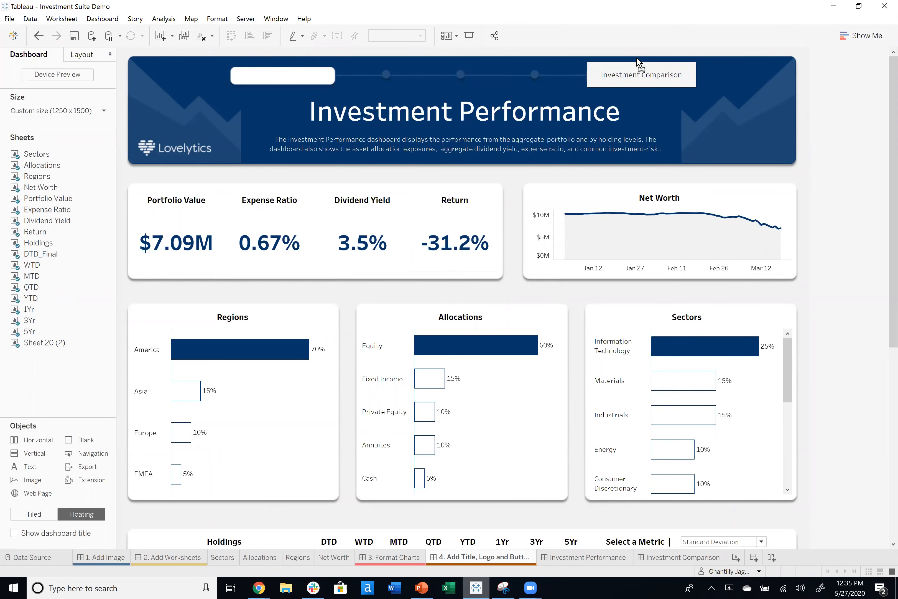
click(702, 78)
click(717, 90)
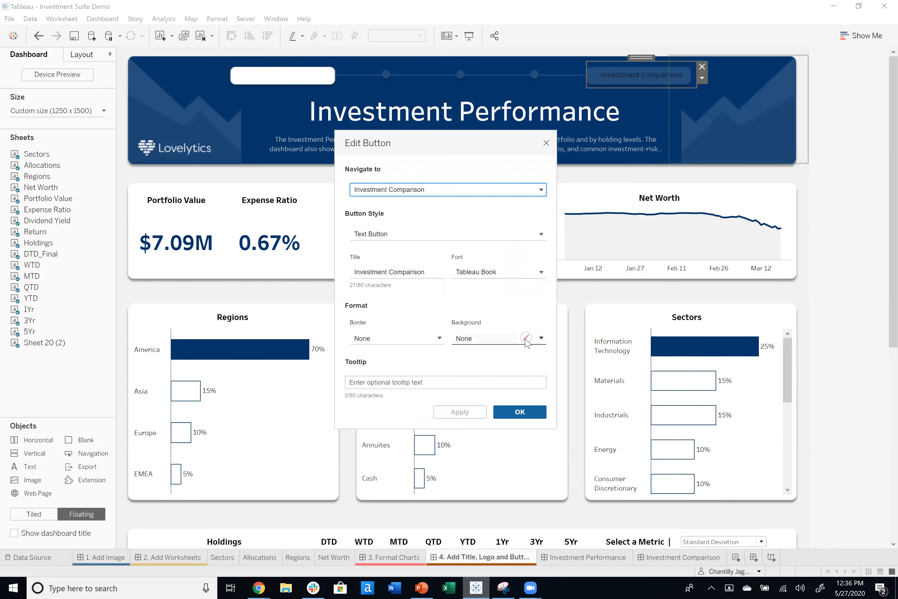
click(518, 274)
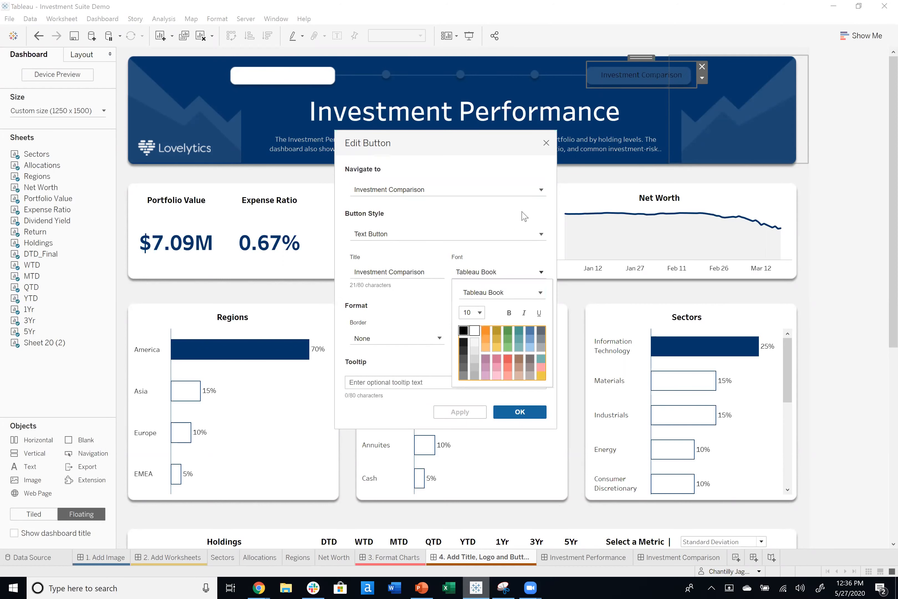
click(545, 143)
- Set the Investment Comparison button's font color to white and accept the change
click(702, 78)
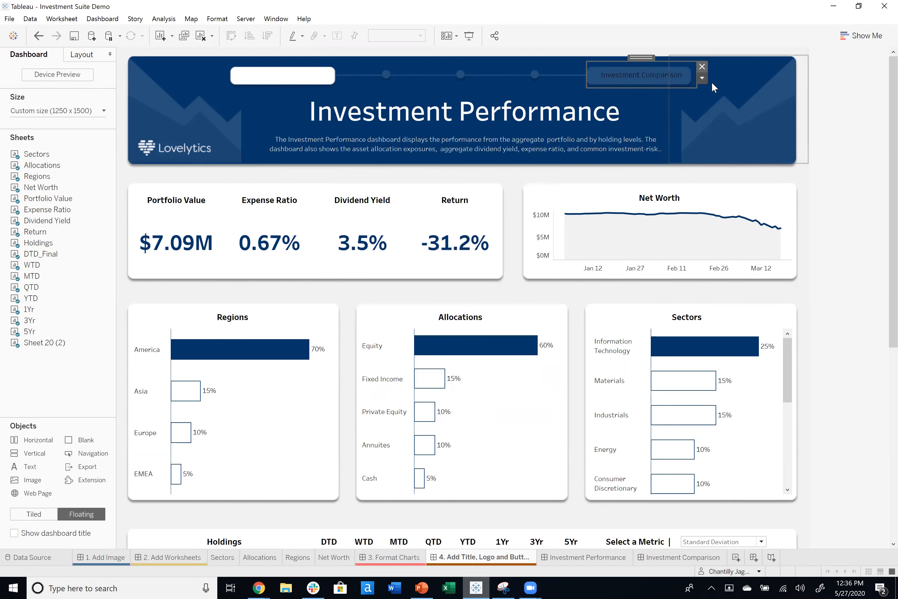
click(714, 89)
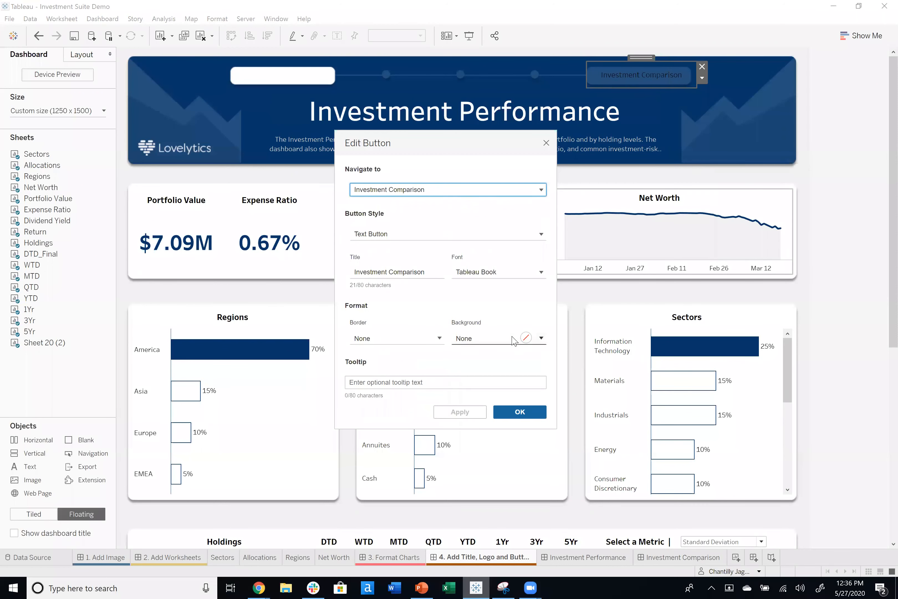
click(503, 276)
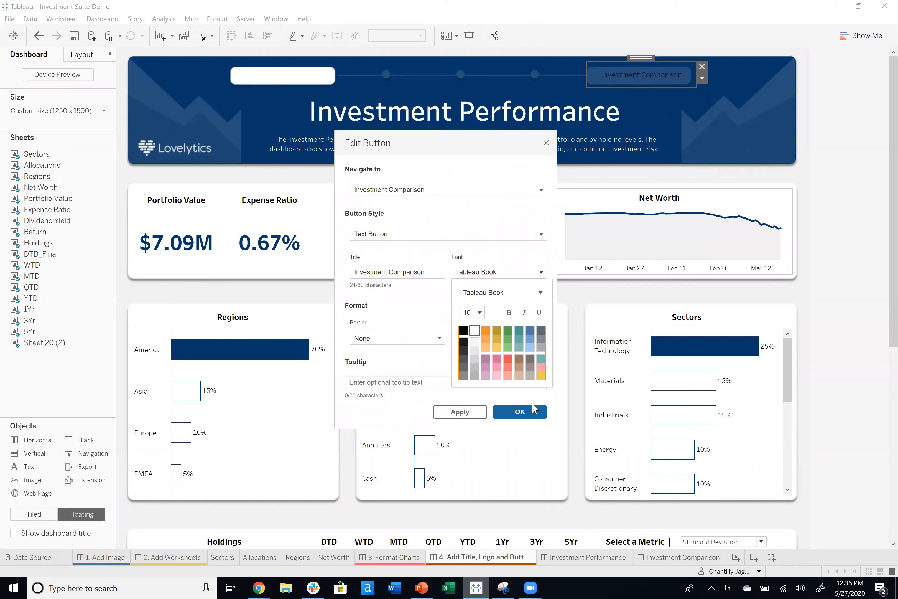
click(531, 415)
click(520, 412)
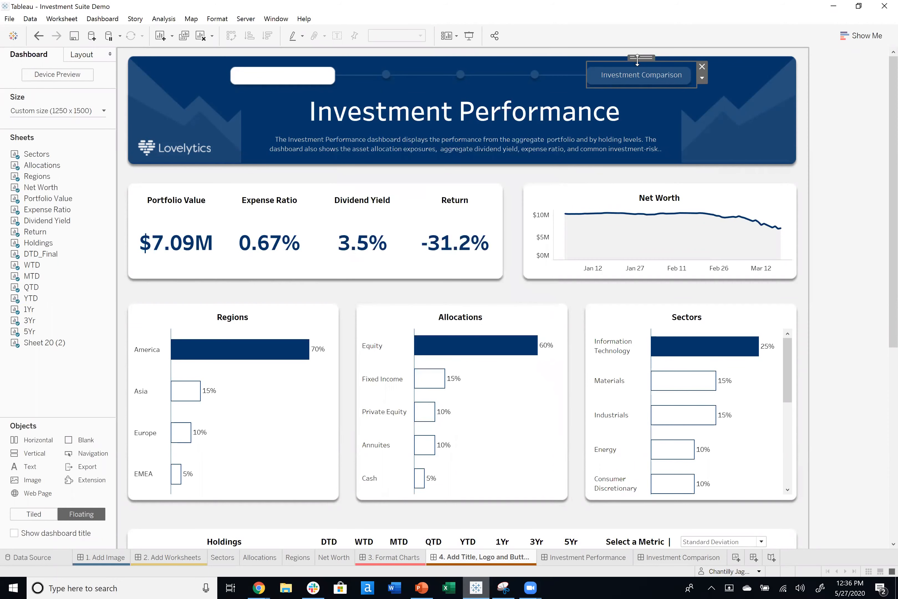
- Nudge the Investment Comparison button to about x 846, y 28 so its label is centered in the dark blue box
click(81, 55)
click(42, 152)
click(42, 152)
click(42, 152)
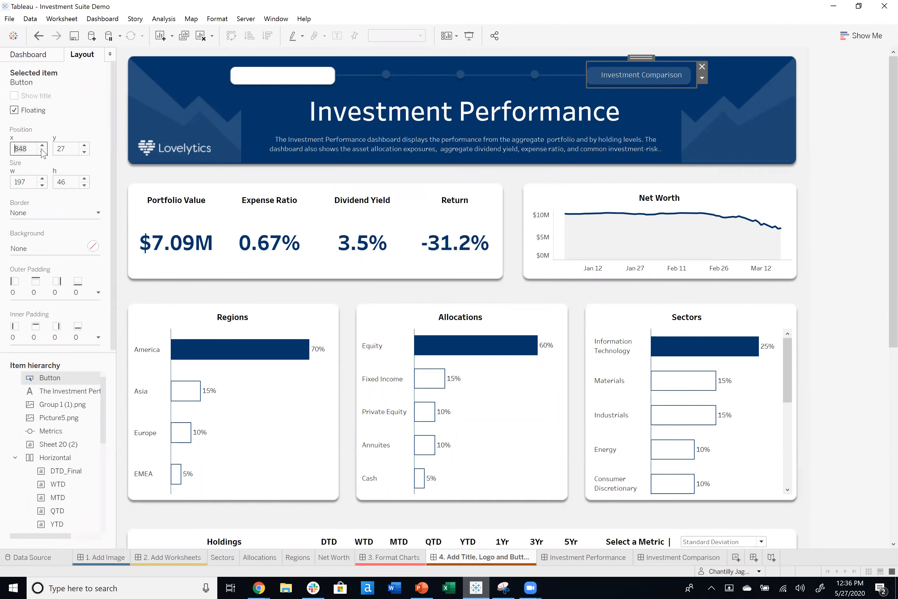
click(85, 146)
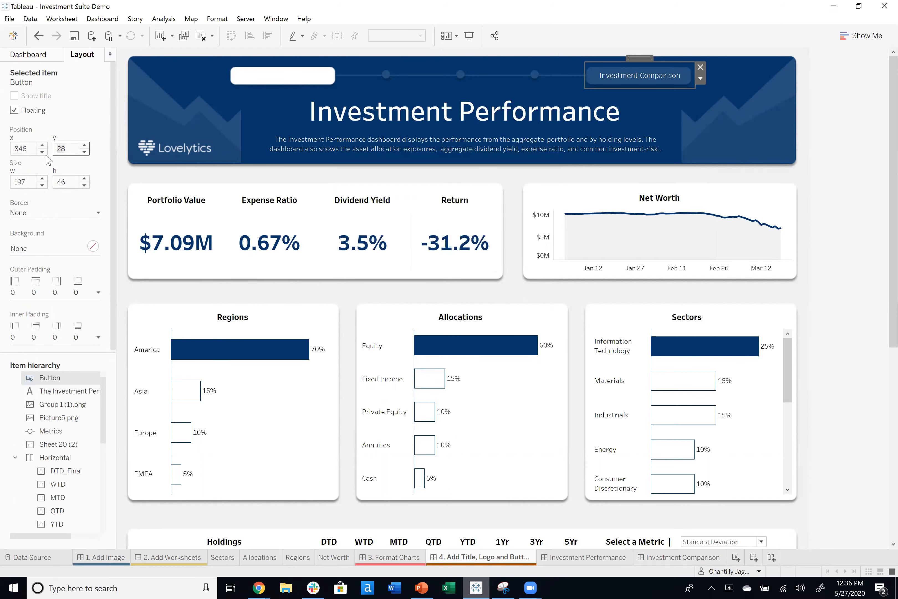
- Add a floating text object at the white box in the header reading "Investment Performance"
click(49, 58)
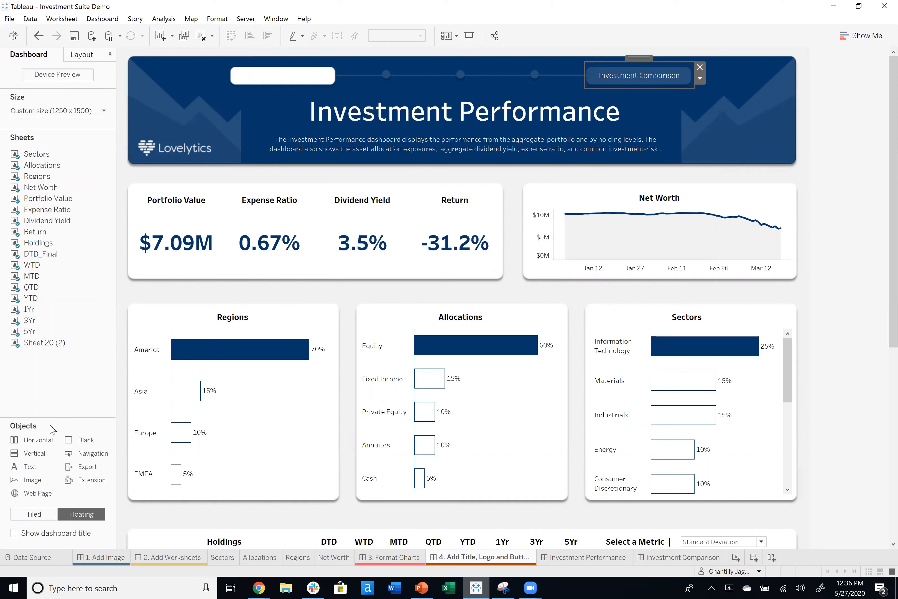
drag(33, 467, 225, 64)
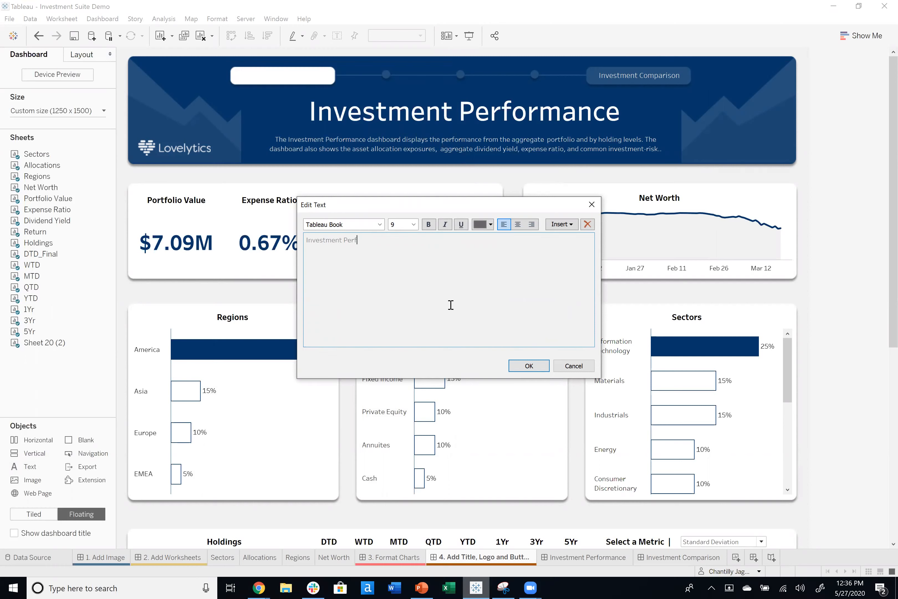
key(ctrl+a)
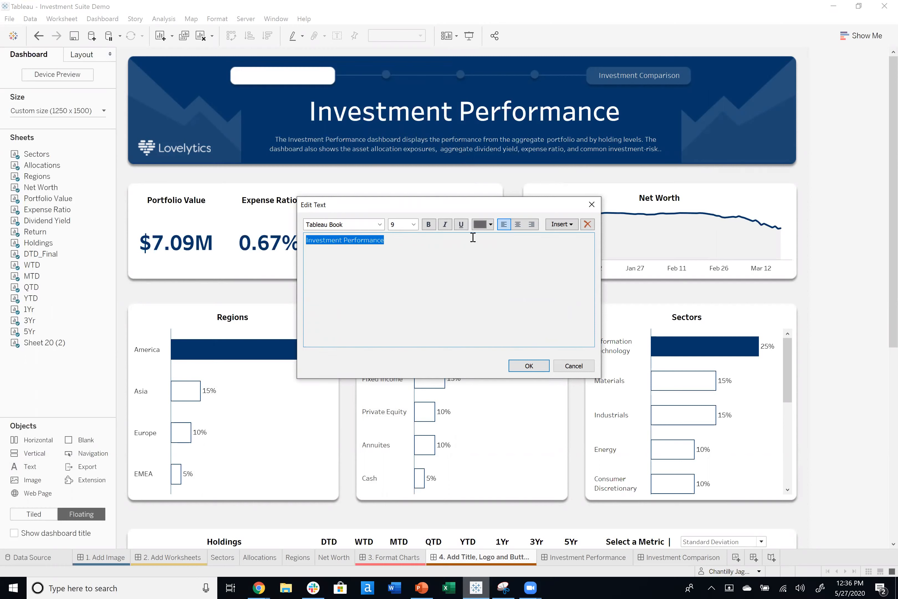
- Format the Investment Performance text in dark blue, size 10, centered, and accept the text
click(483, 224)
click(477, 288)
click(414, 224)
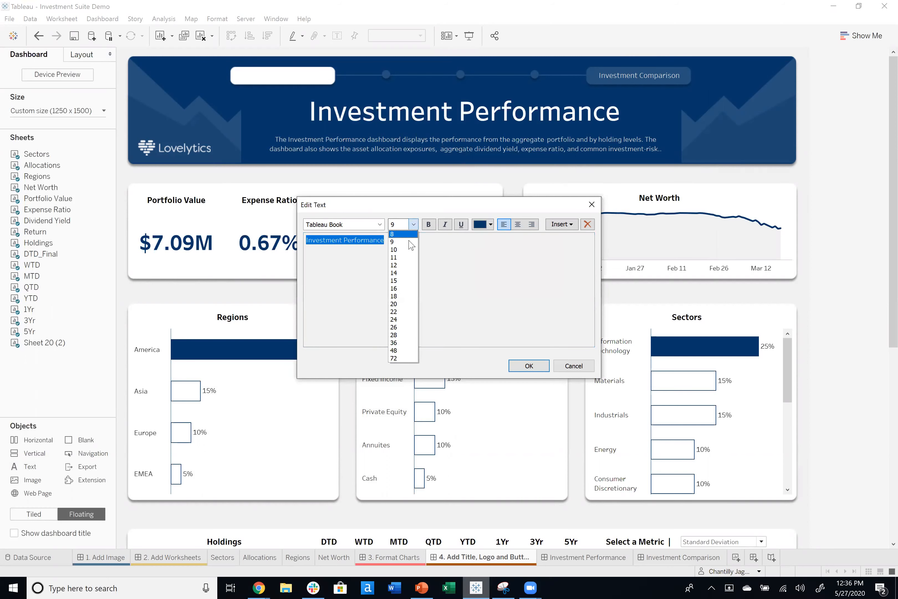
click(400, 251)
click(517, 224)
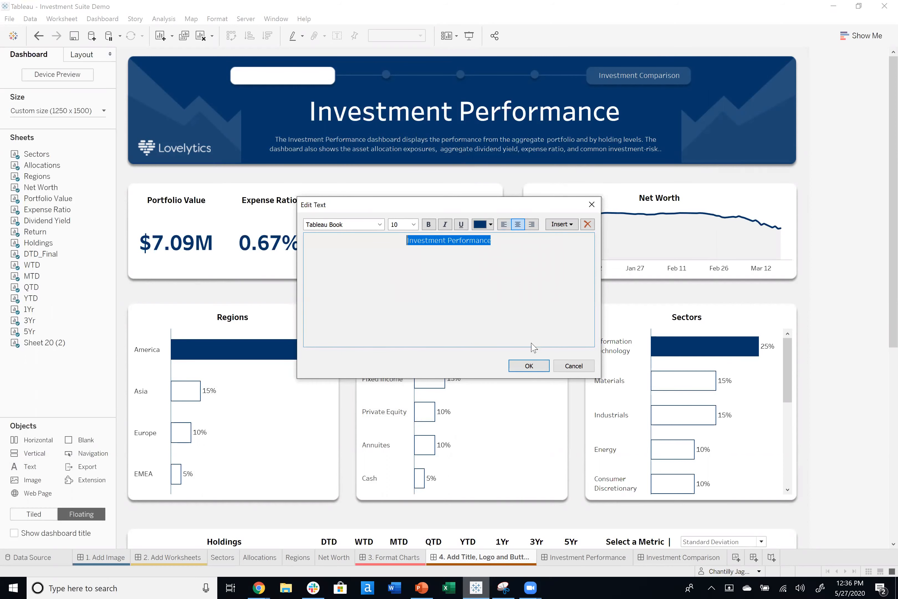
click(528, 365)
- Place the Investment Performance label inside the white header box at about x 223, y 36, and compare its position with the Investment Comparison button
drag(273, 59, 287, 61)
click(829, 168)
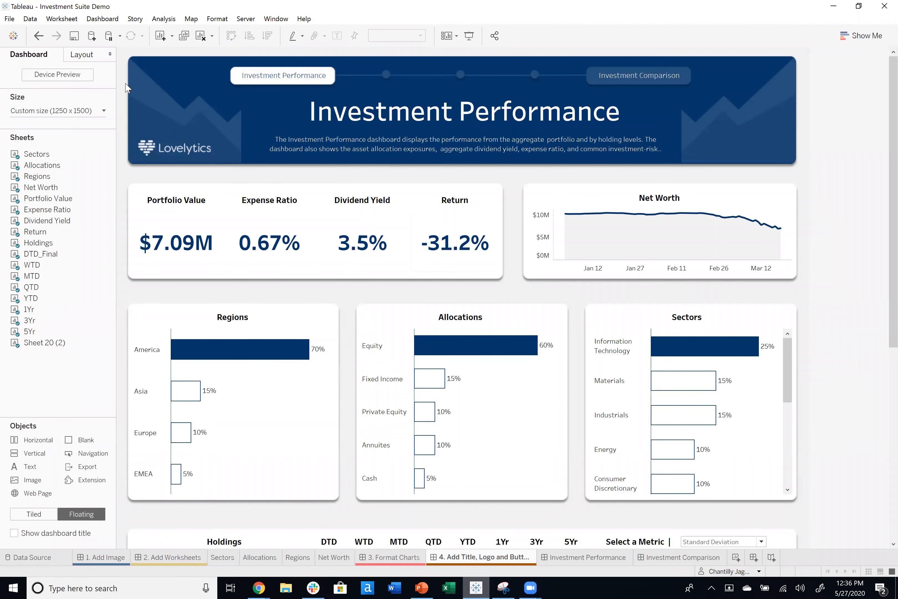
click(85, 58)
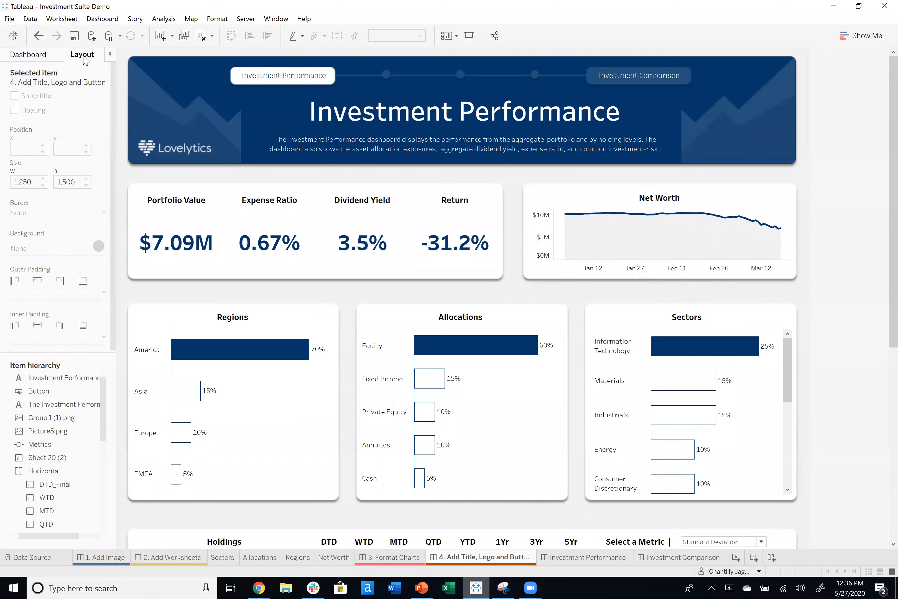
click(267, 76)
click(655, 80)
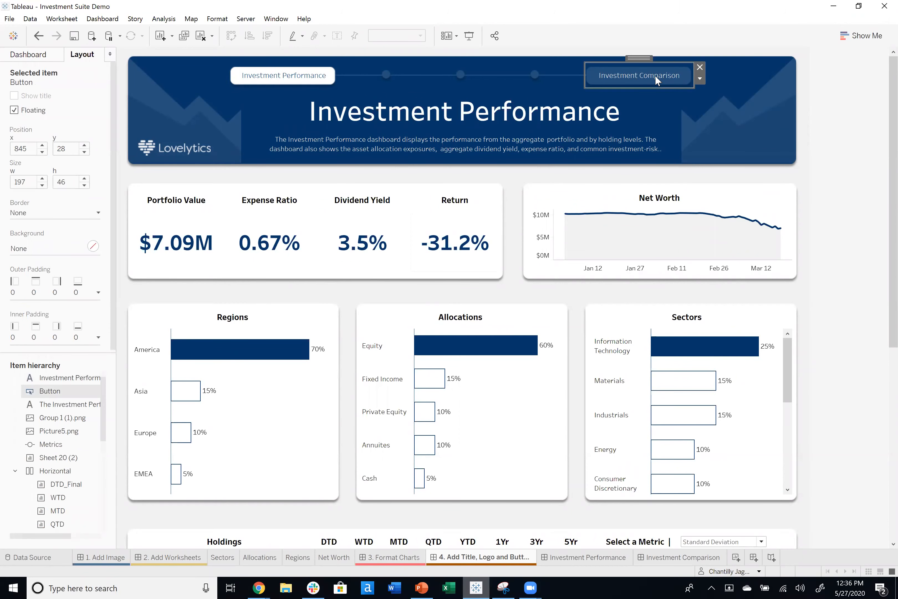
click(834, 142)
click(277, 82)
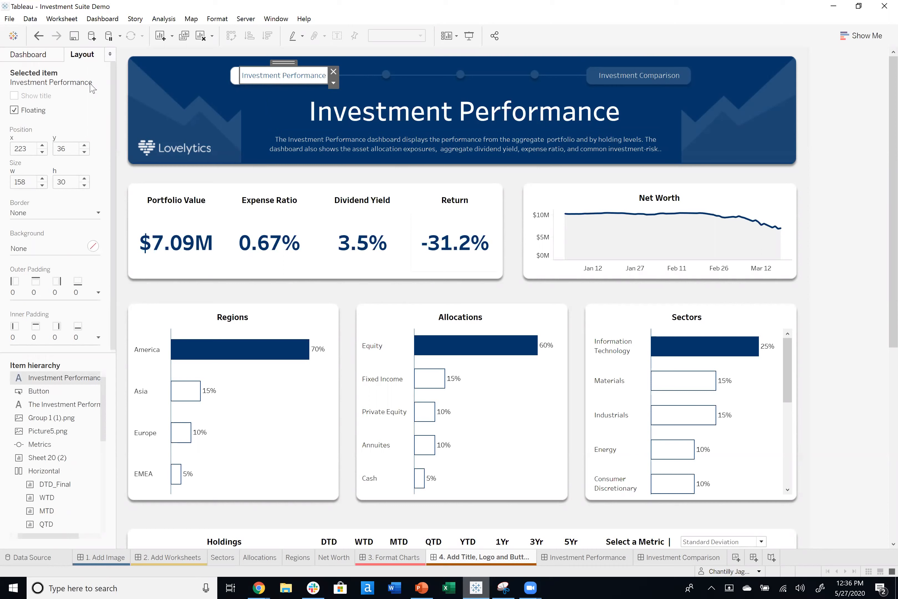
click(44, 58)
click(861, 289)
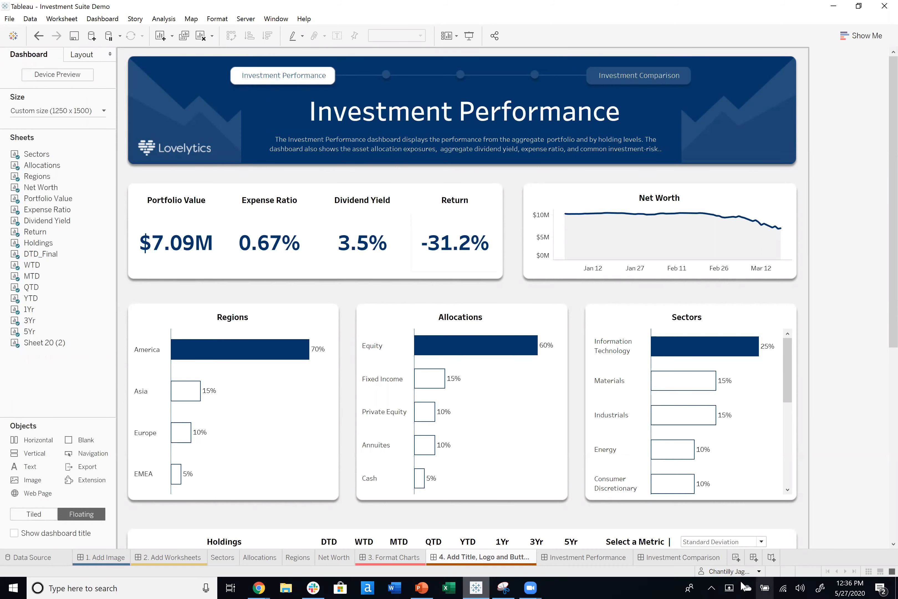
- Review the finished Investment Performance and Investment Comparison dashboards, including the image and PDF export icons in the header
click(593, 559)
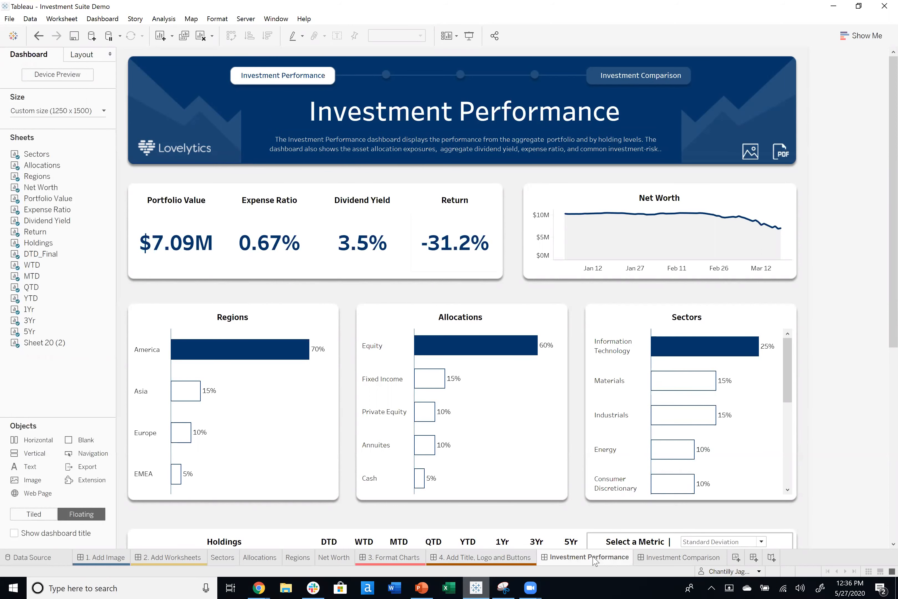
click(665, 562)
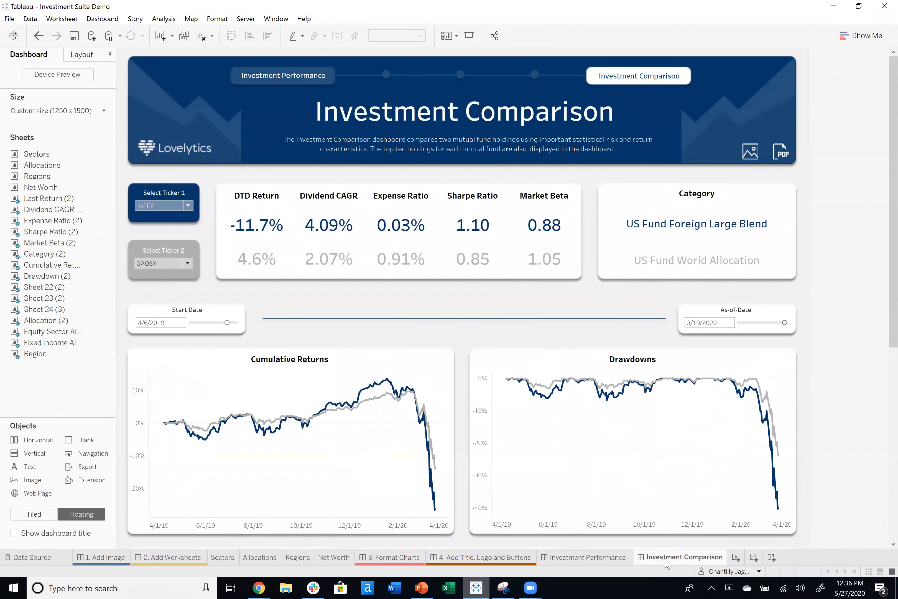
click(601, 559)
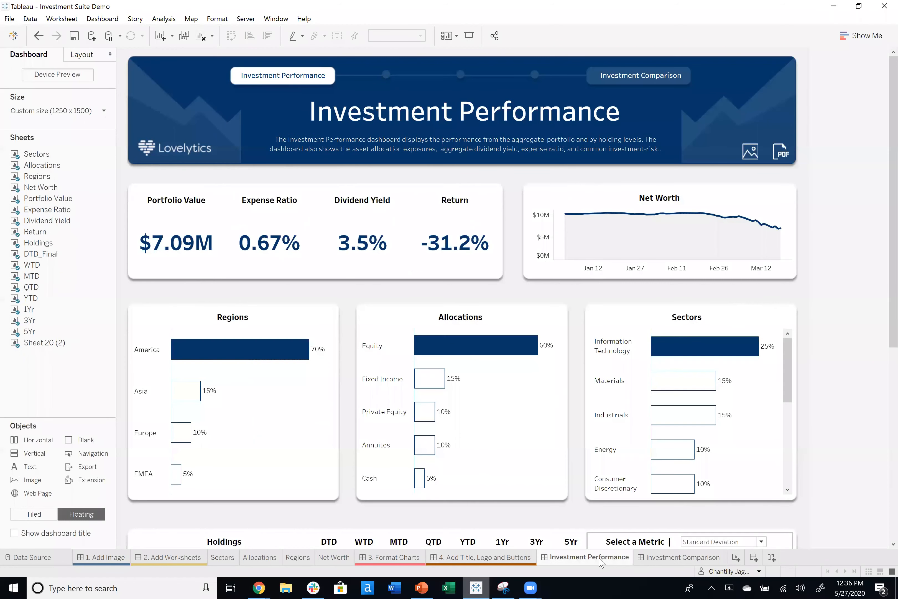
click(750, 154)
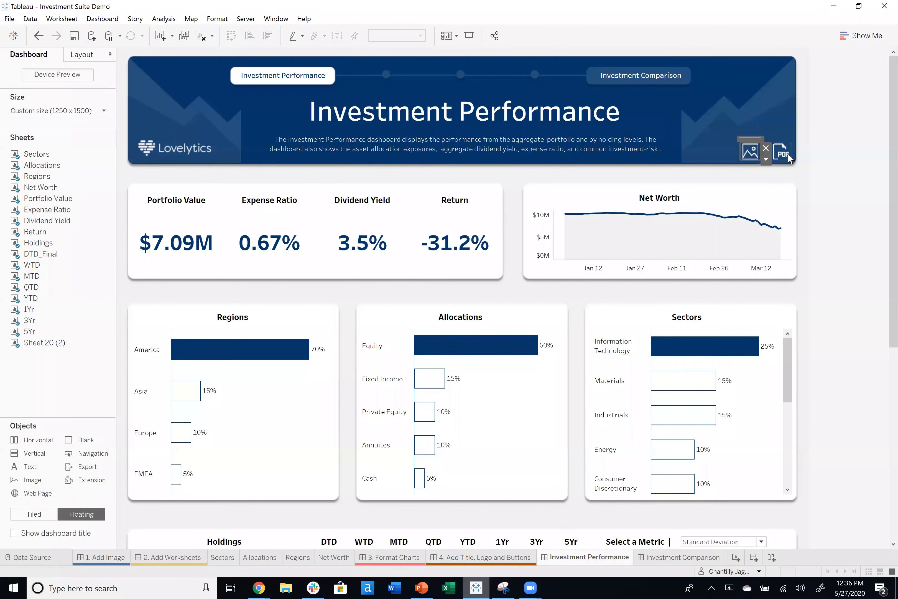
click(842, 178)
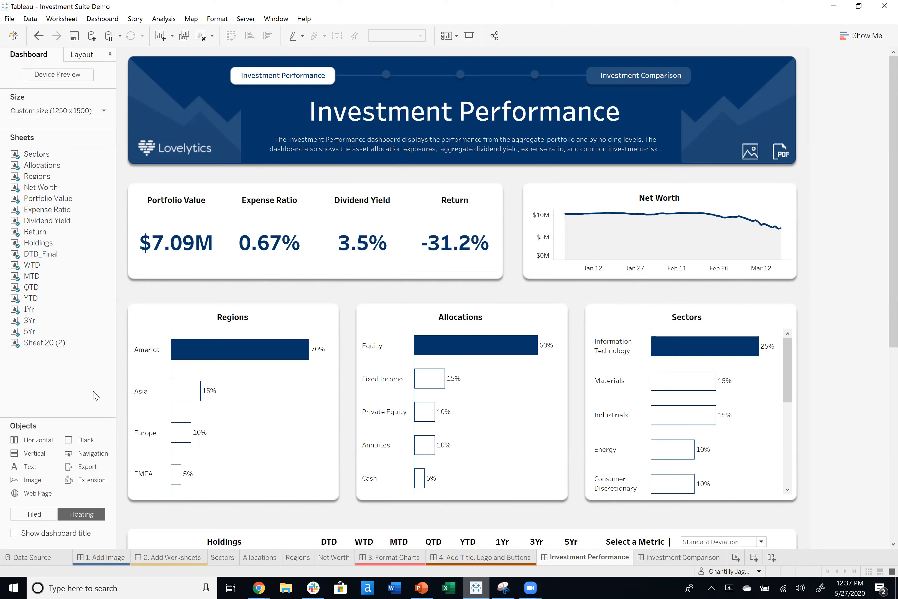
click(753, 155)
click(833, 207)
- Place a floating export button over the header and set it to export to PDF as an image button
drag(84, 468, 558, 125)
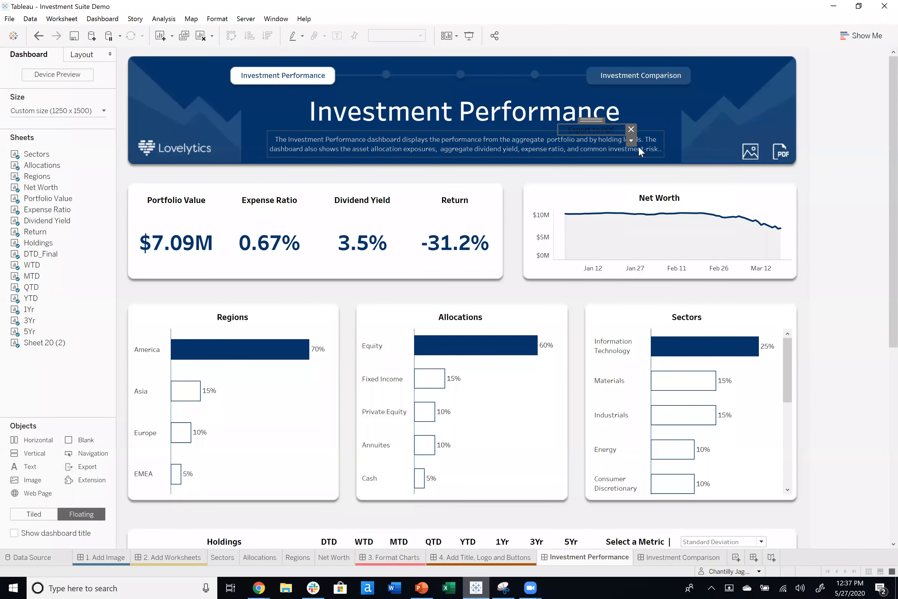
click(629, 142)
click(655, 153)
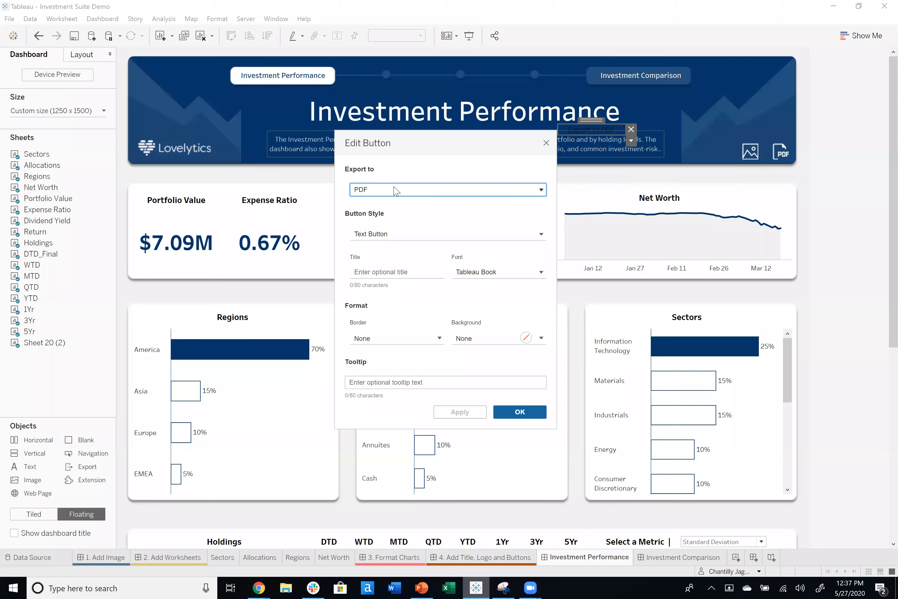
click(394, 192)
click(405, 236)
click(402, 248)
- Browse the Finance Demo folder for the Image and pdf (3) icons, cancel the choice, and remove the trial export button
click(533, 283)
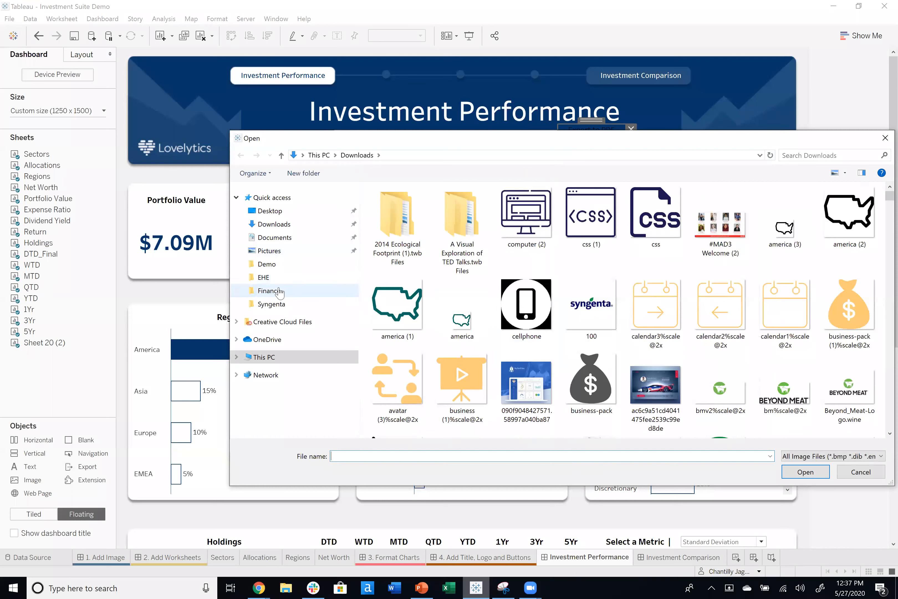
click(285, 290)
double_click(396, 218)
click(394, 223)
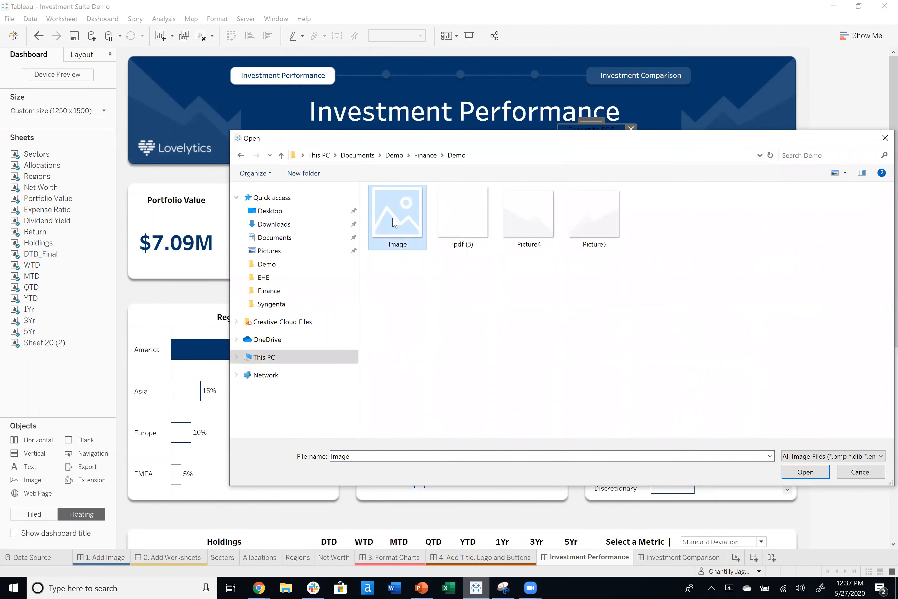
click(454, 230)
click(861, 471)
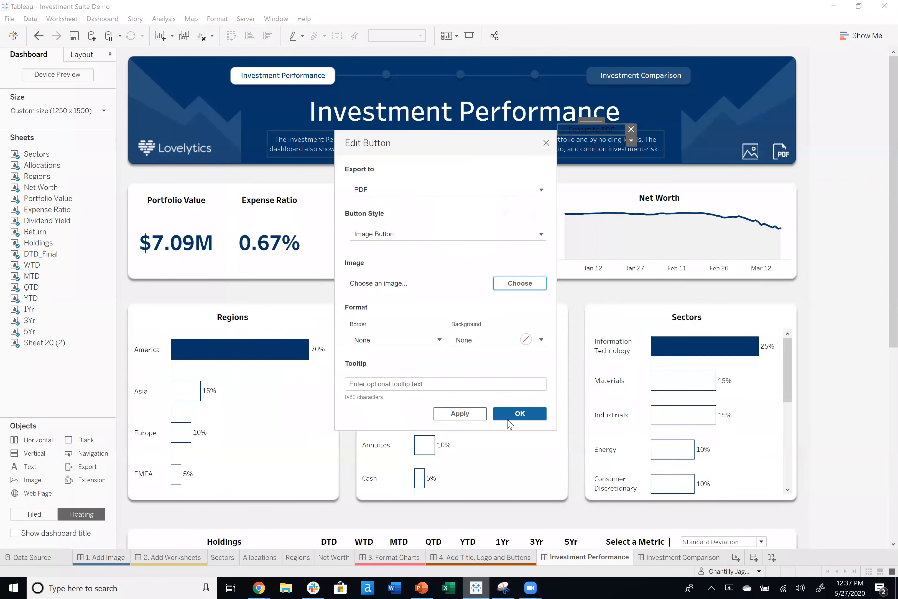
click(545, 143)
click(633, 129)
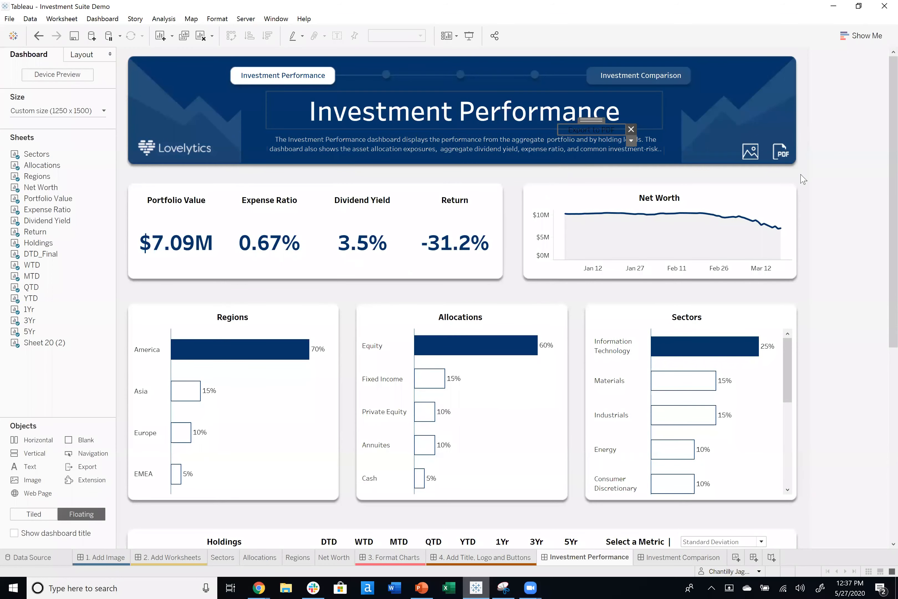
- Preview the dashboards in presentation mode, test both header navigation buttons, and return to the editing view
click(468, 36)
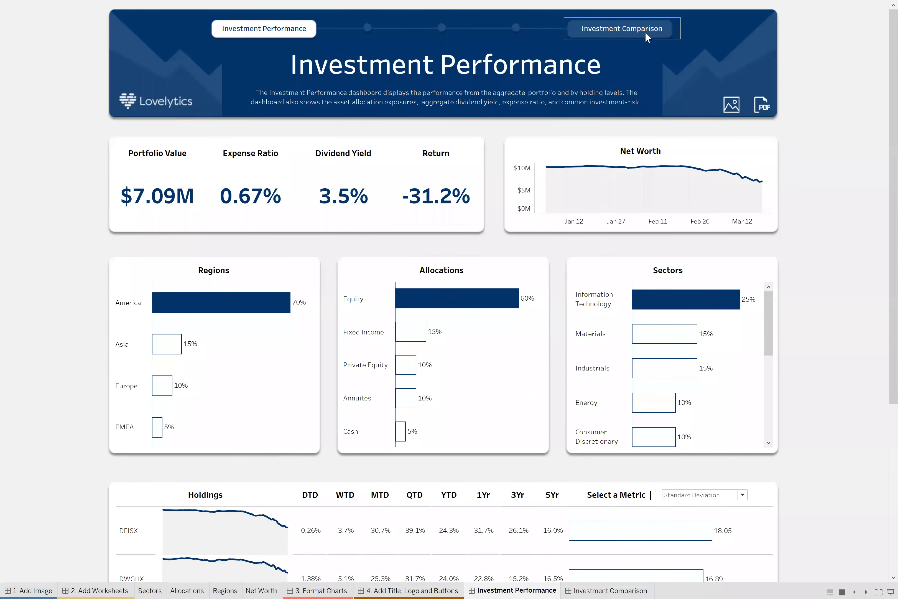
click(648, 35)
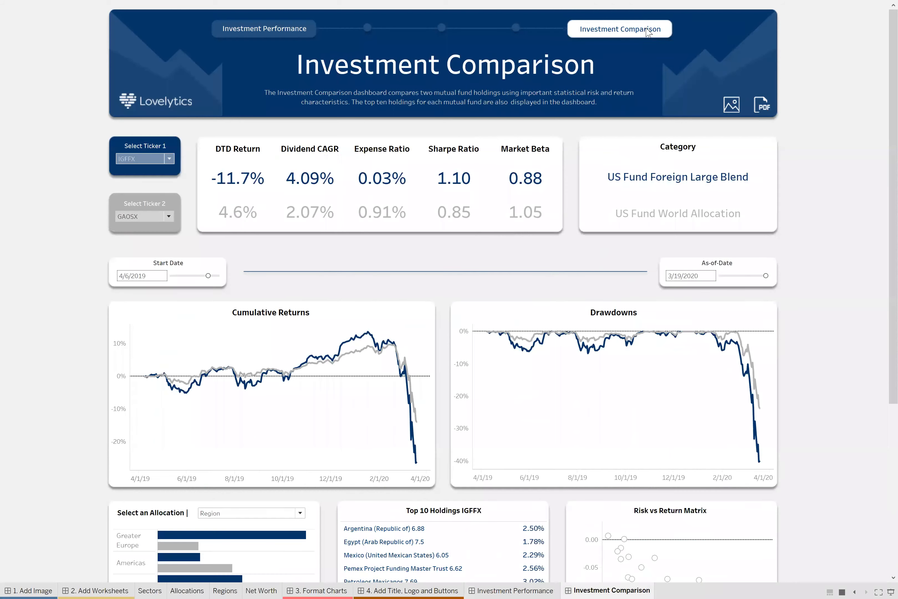
click(289, 34)
scroll(858, 208, up, 5)
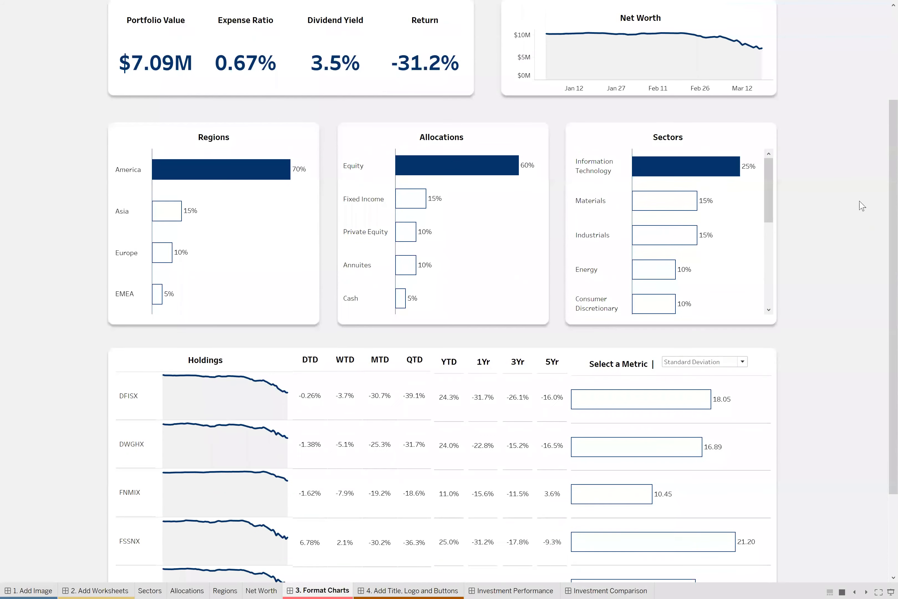
key(Escape)
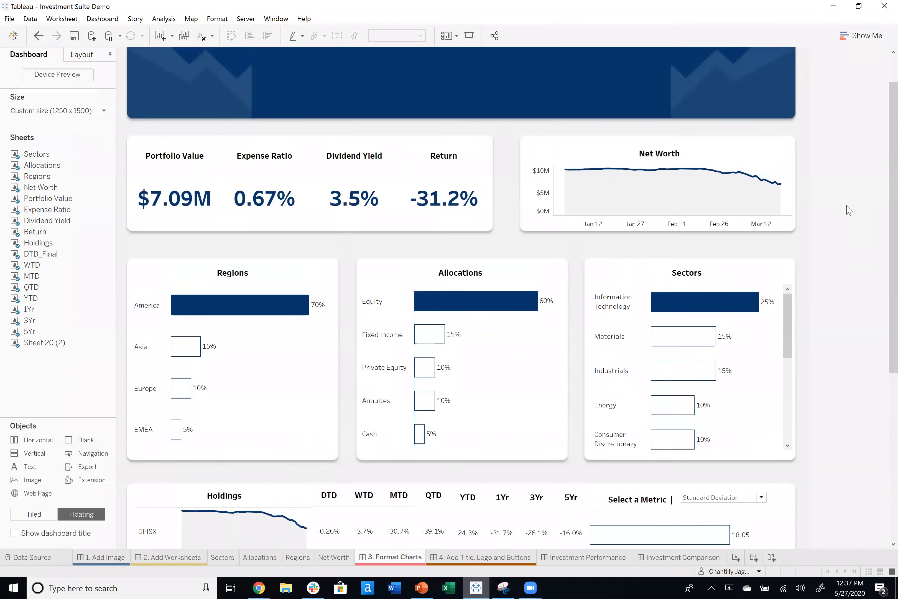
scroll(849, 210, up, 3)
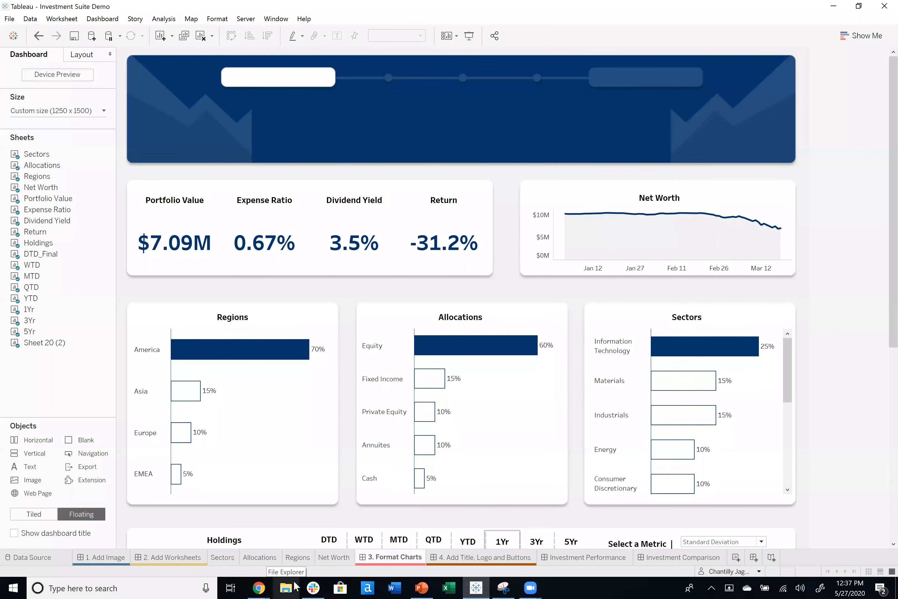
scroll(834, 427, down, 5)
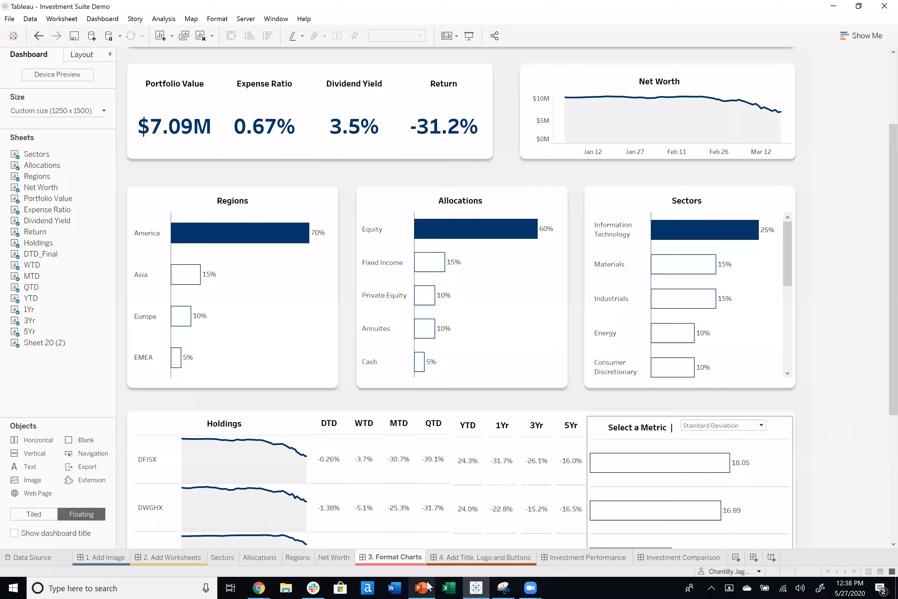
- Switch to the PowerPoint deck, present it from the Figma slide through to the Demo Custom Portal slide, and end the slide show
click(421, 587)
click(775, 570)
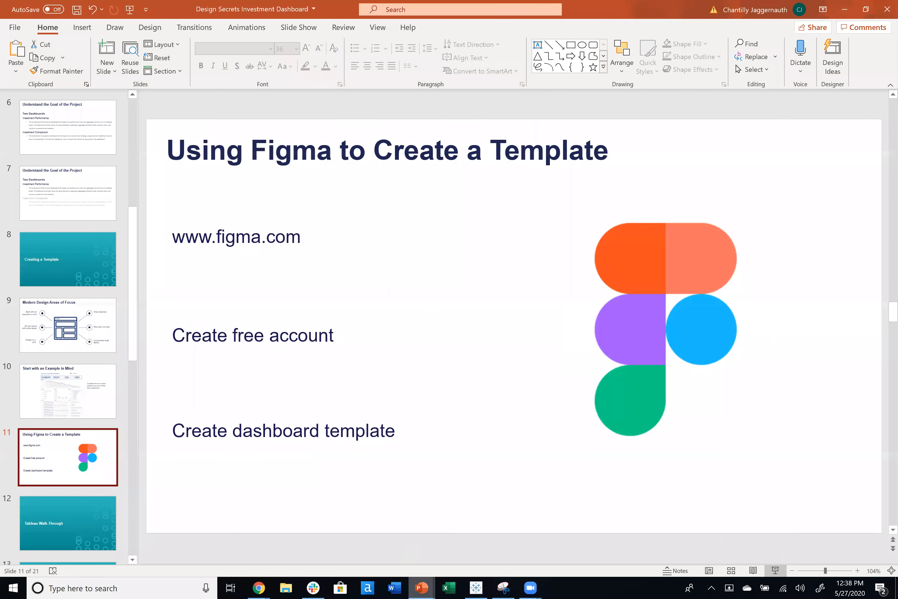
key(Right)
key(Right)
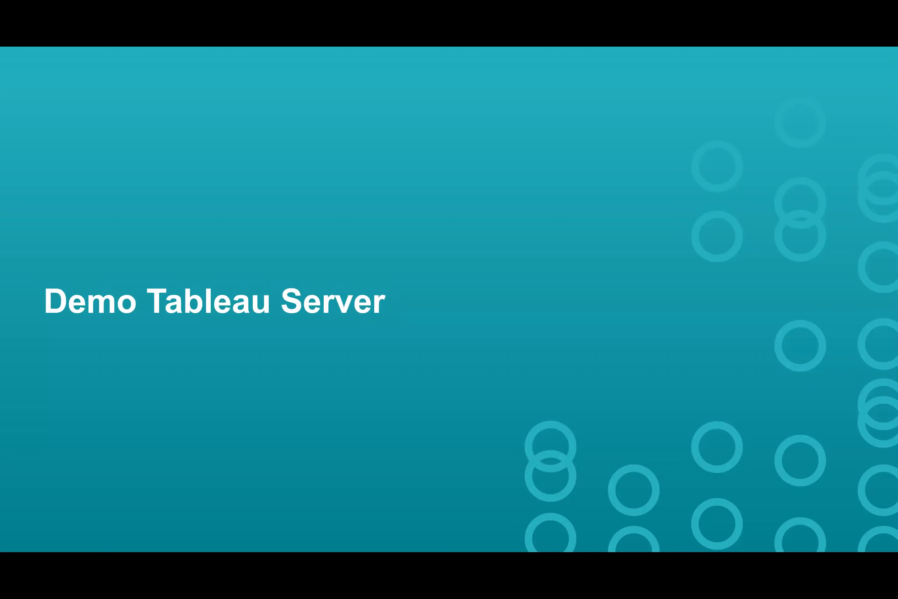
key(Right)
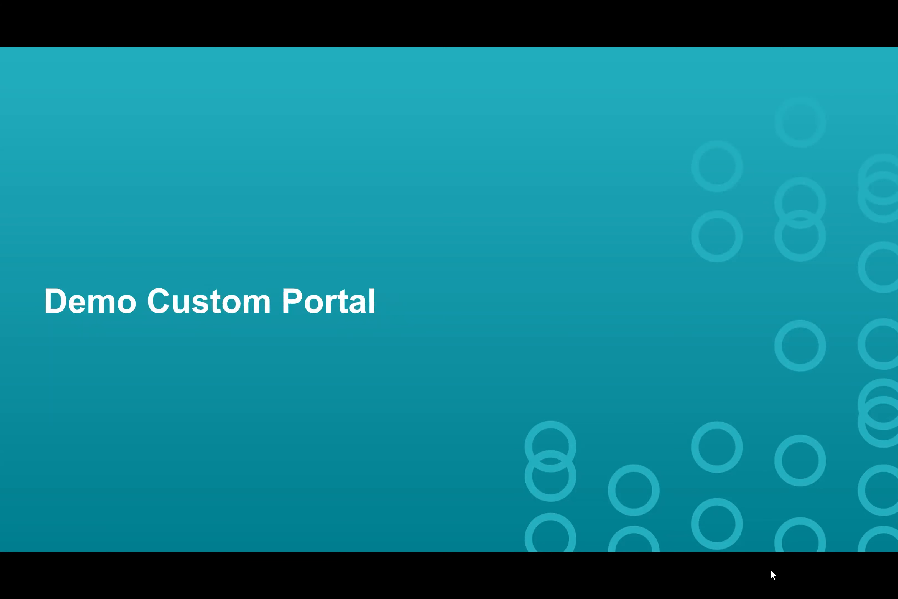
key(Escape)
- Switch to Chrome, open the Lovelytics Financial Hub page, and log in with the saved username and account password
mouse_move(259, 587)
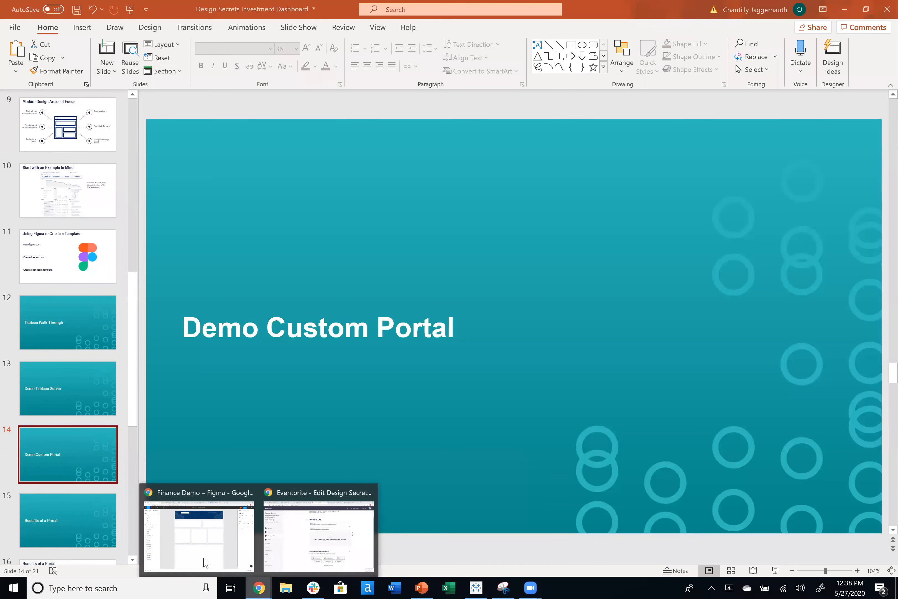
click(206, 563)
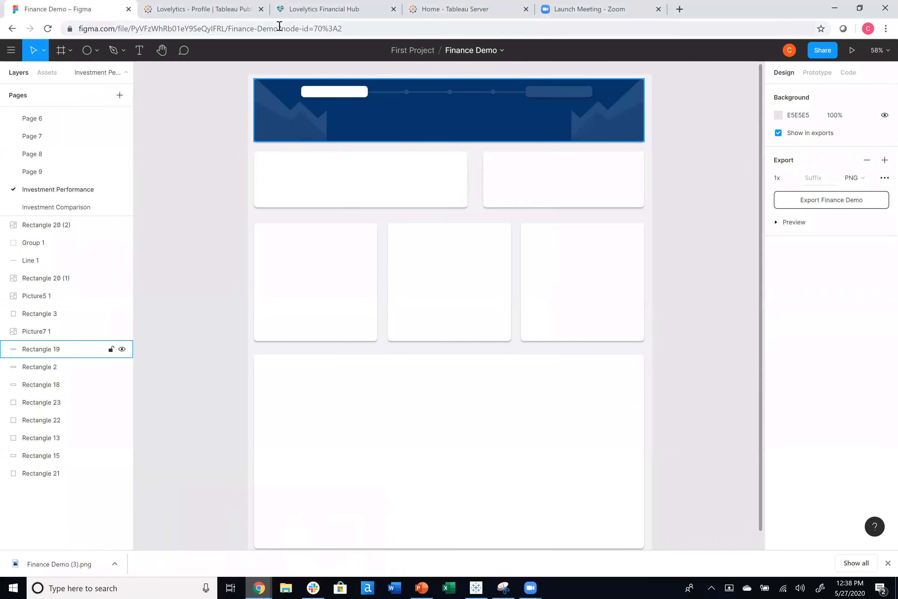
click(281, 14)
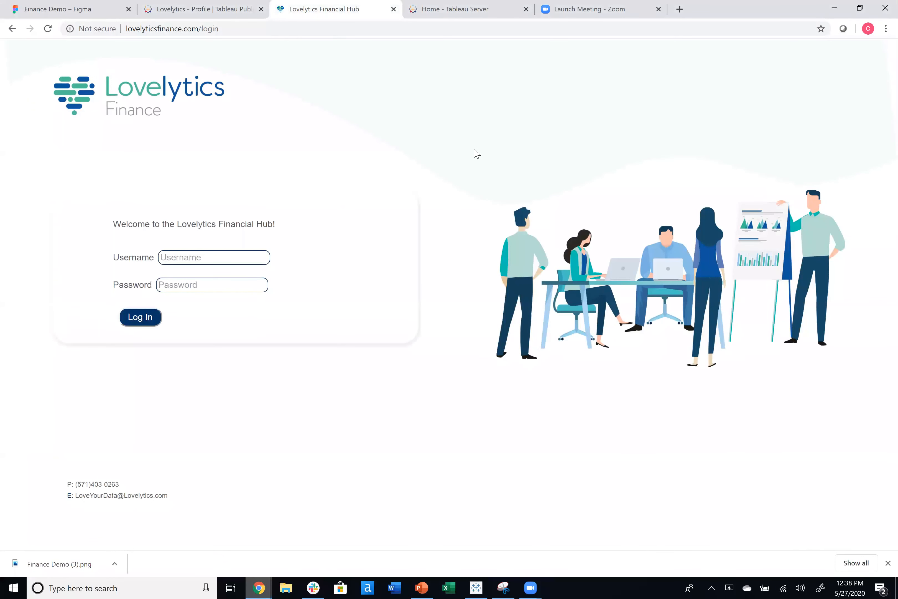
click(212, 256)
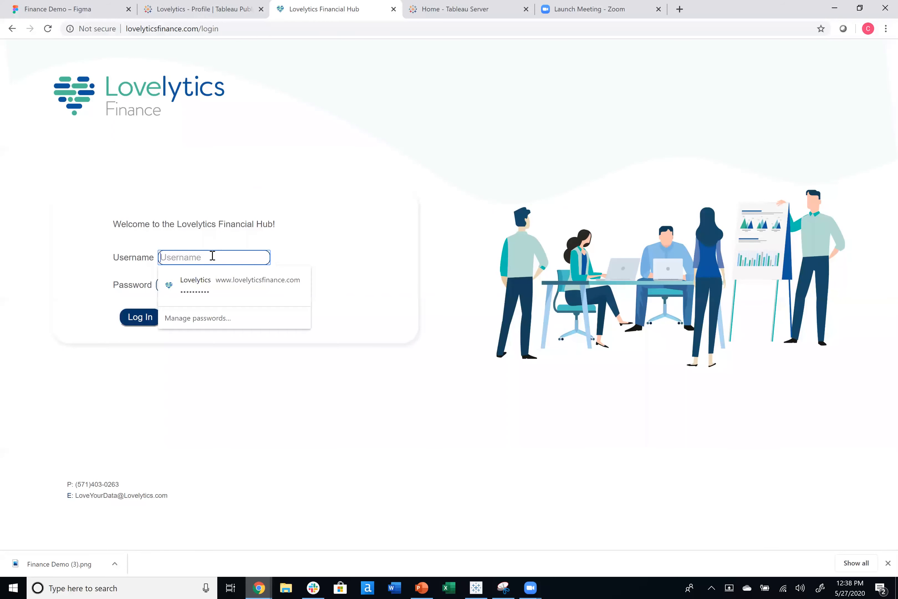
click(213, 286)
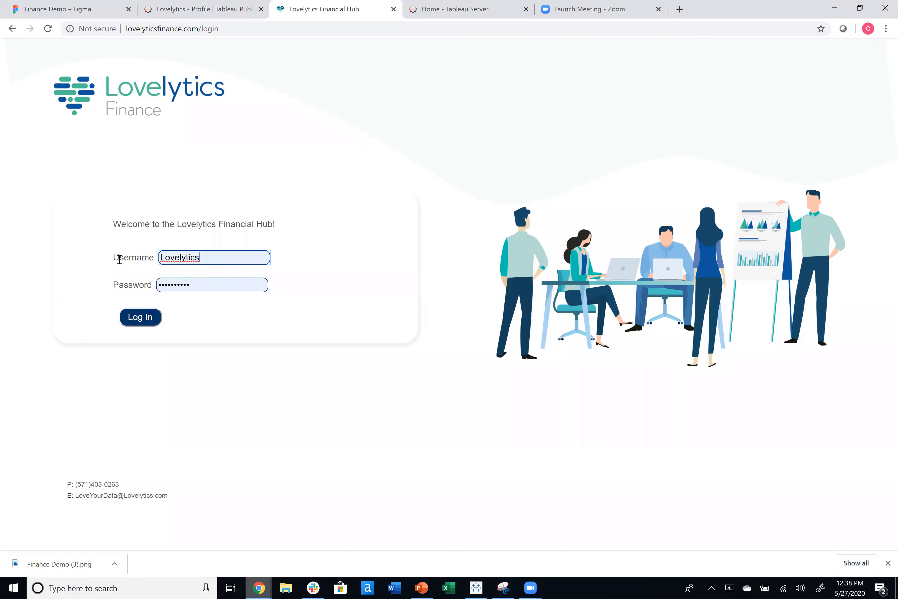
click(141, 319)
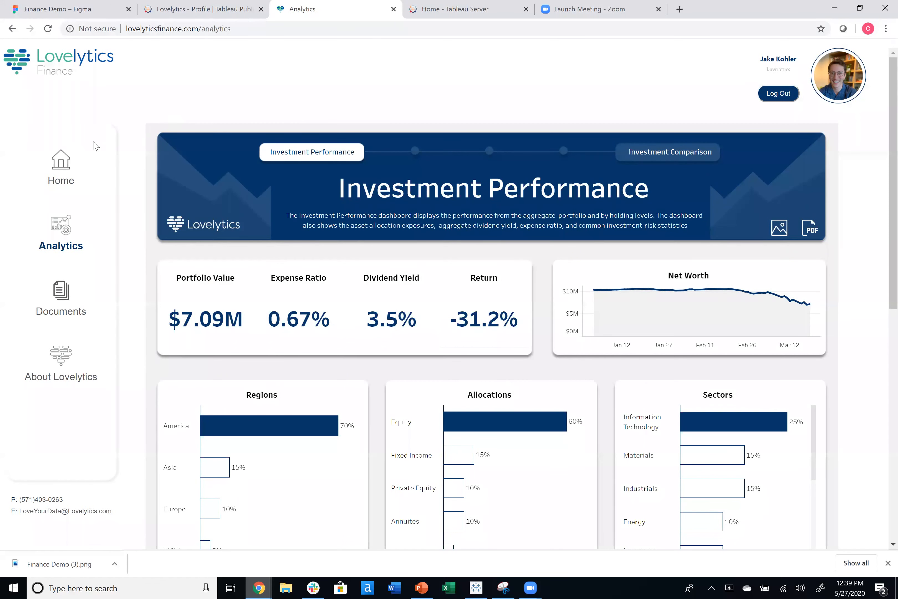
- Go to the portal's Documents page and open the Quarterly Investment Reportment link
click(64, 297)
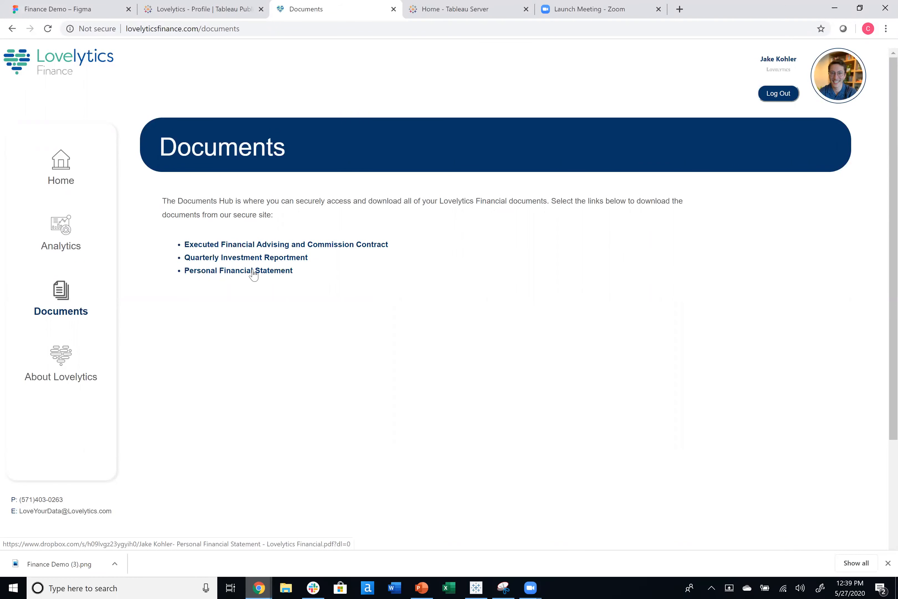
click(270, 258)
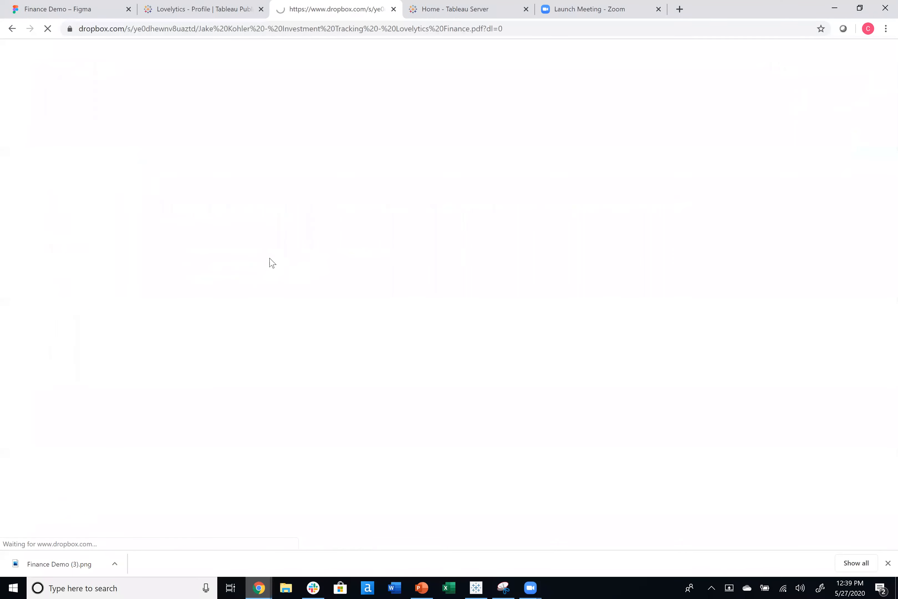